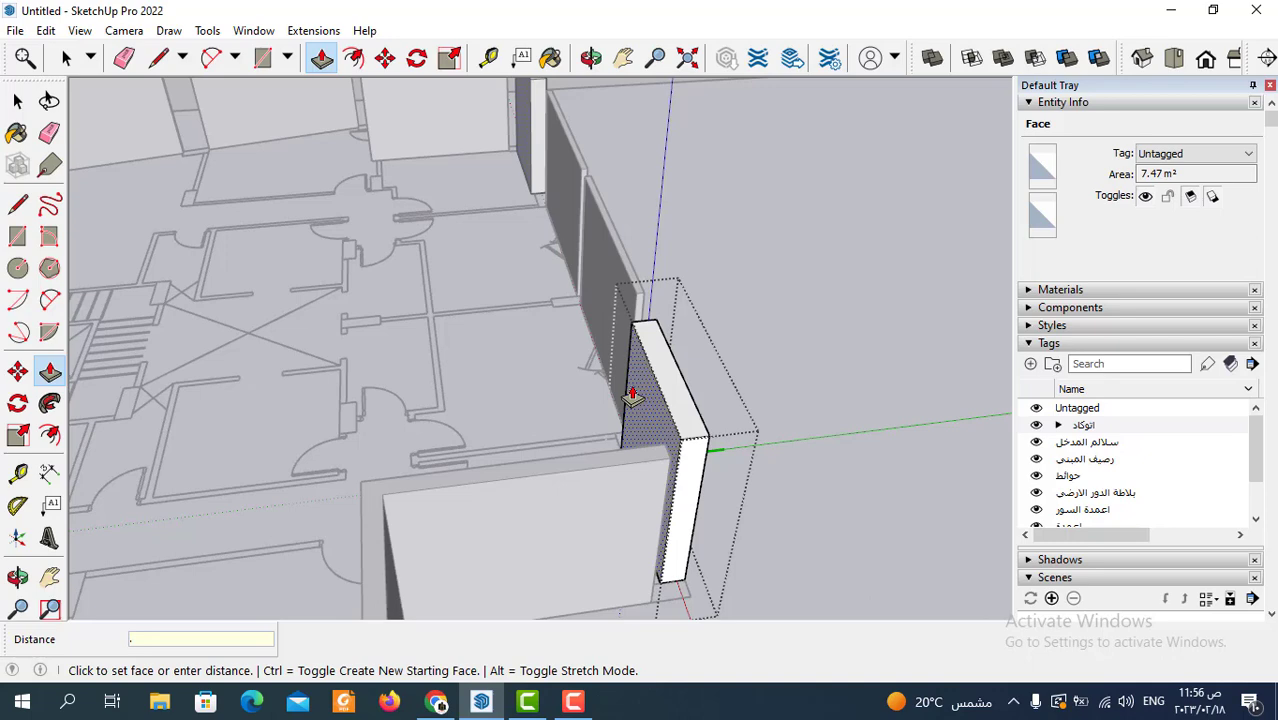
# Commit the 0.13 m thickness on the current exterior wall segment
pyautogui.press('Return')
pyautogui.scroll(-2, 630, 405)
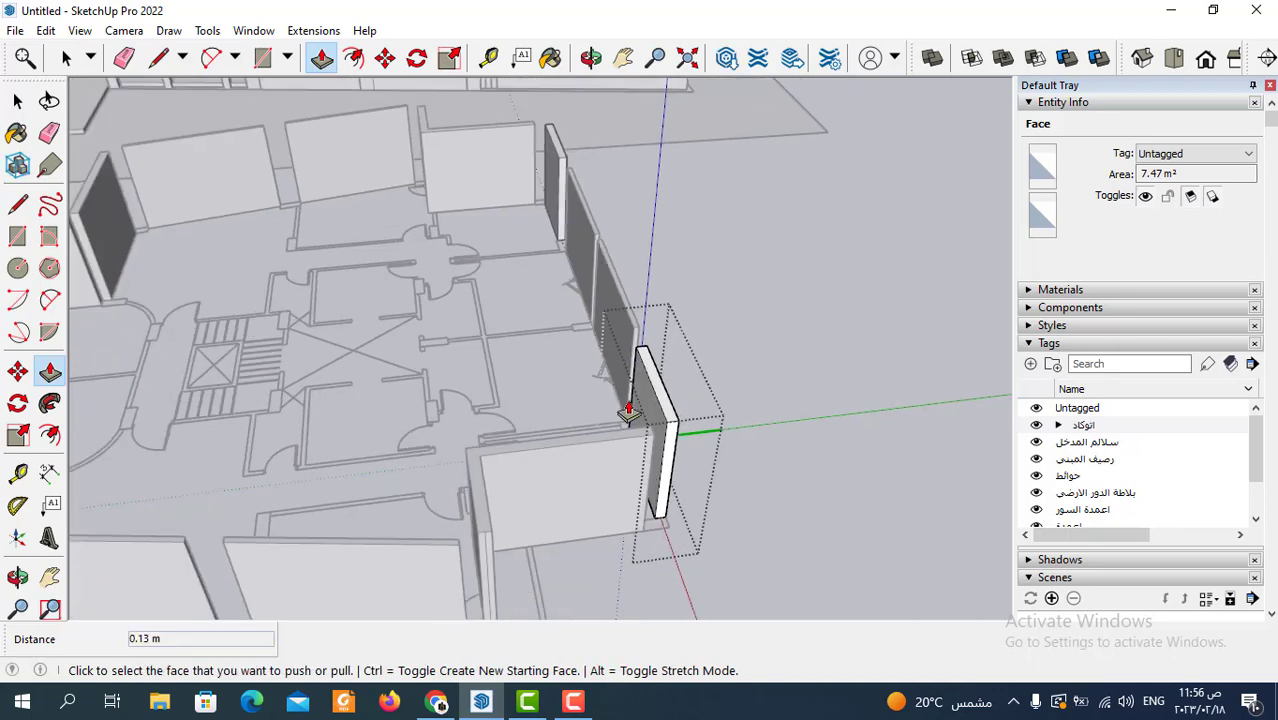
pyautogui.scroll(2, 541, 148)
pyautogui.scroll(1, 541, 148)
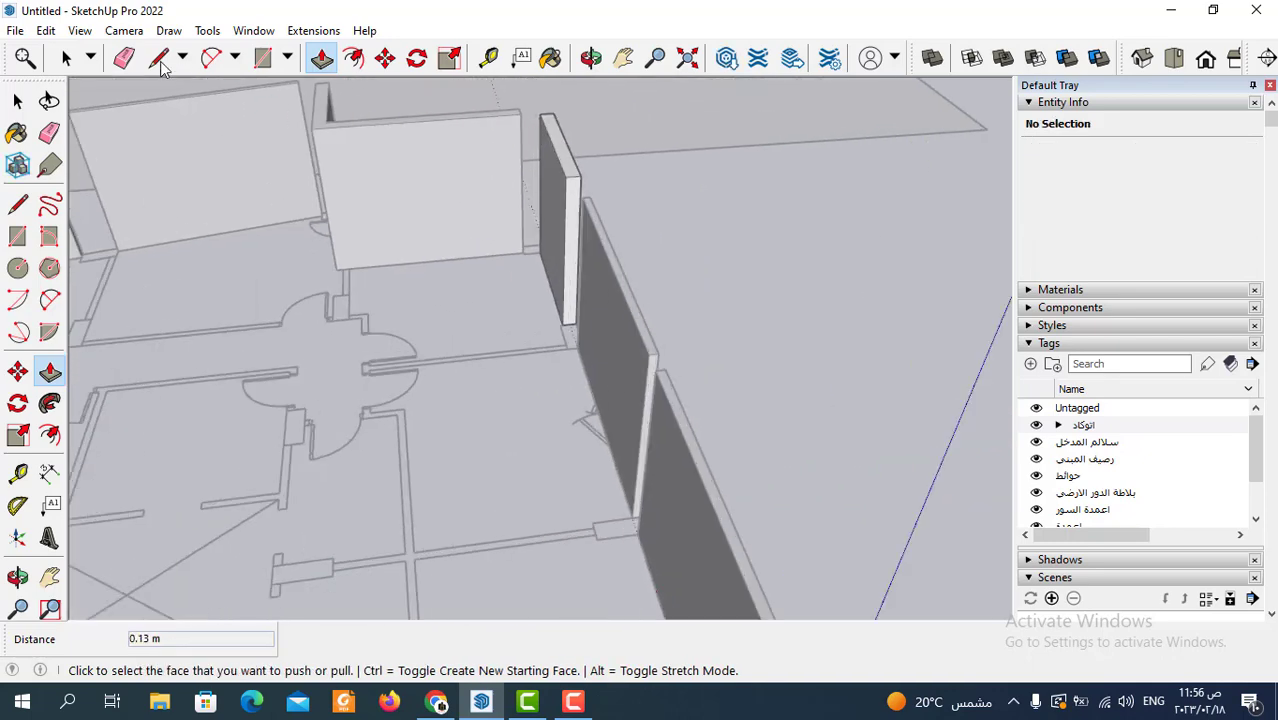
# Push/Pull the tall wall group's face to 0.13 m thick
pyautogui.click(66, 57)
pyautogui.doubleClick(600, 215)
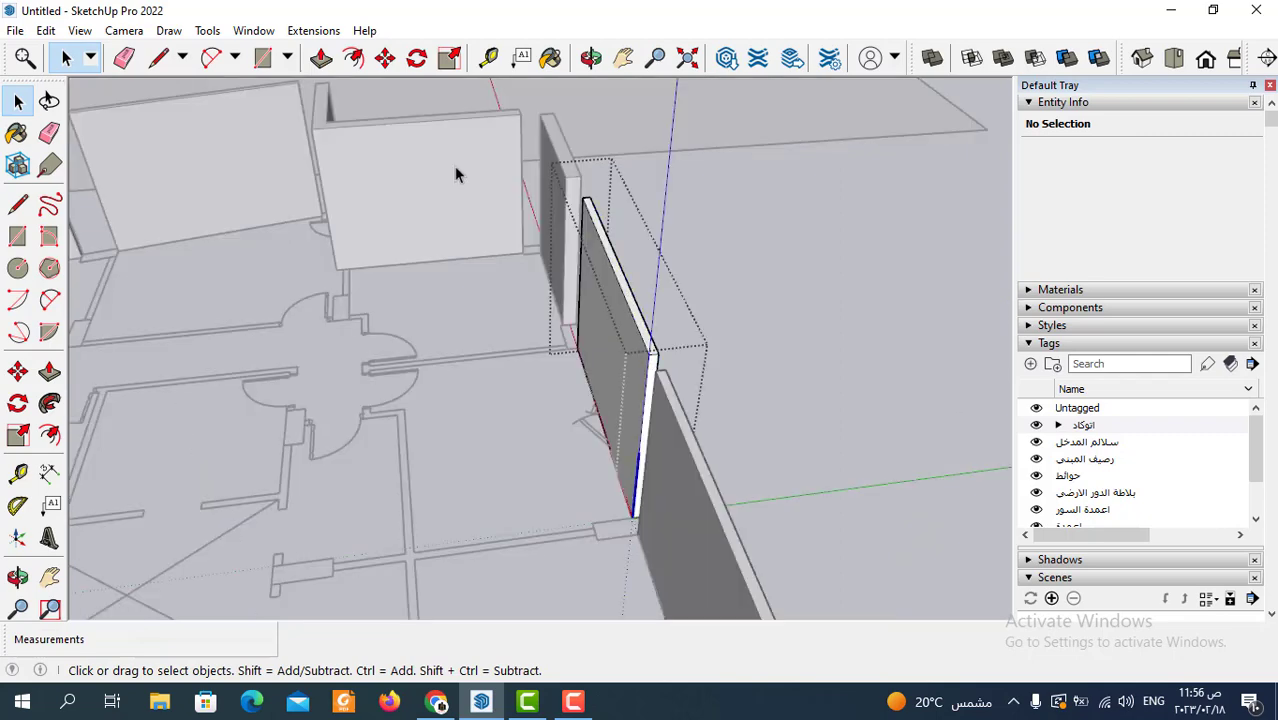
pyautogui.click(321, 58)
pyautogui.click(583, 322)
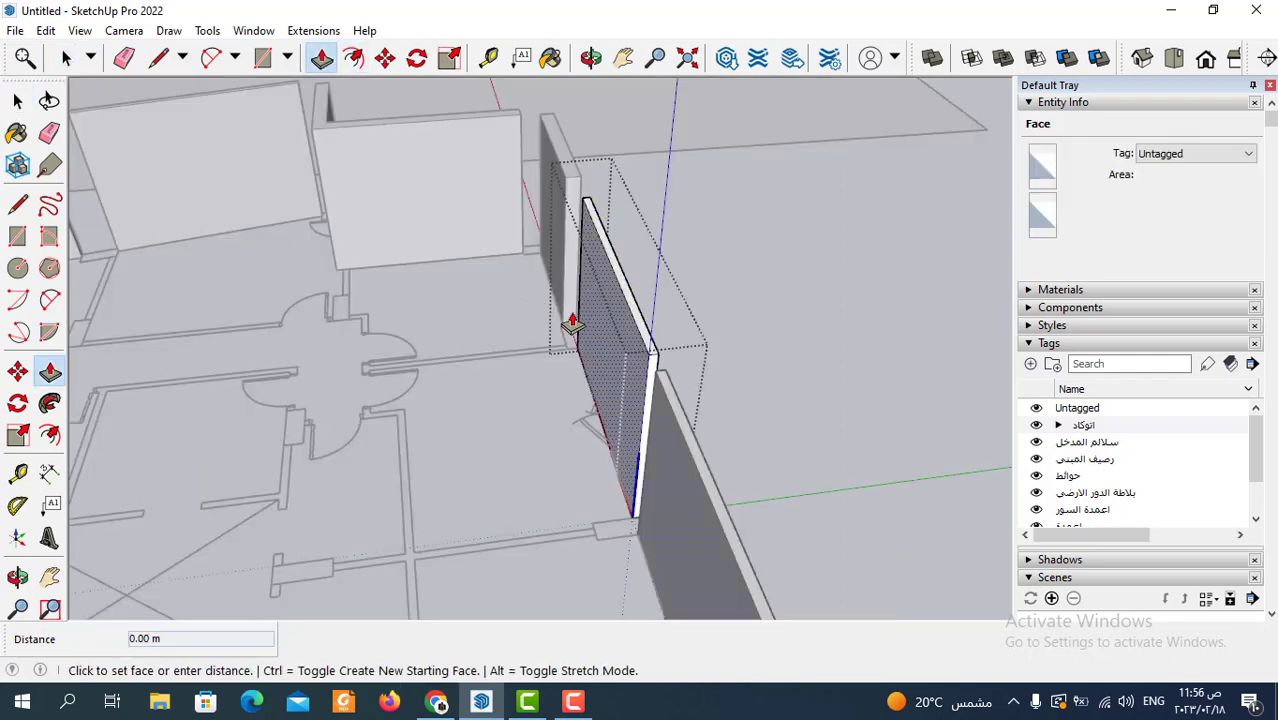
pyautogui.press('Return')
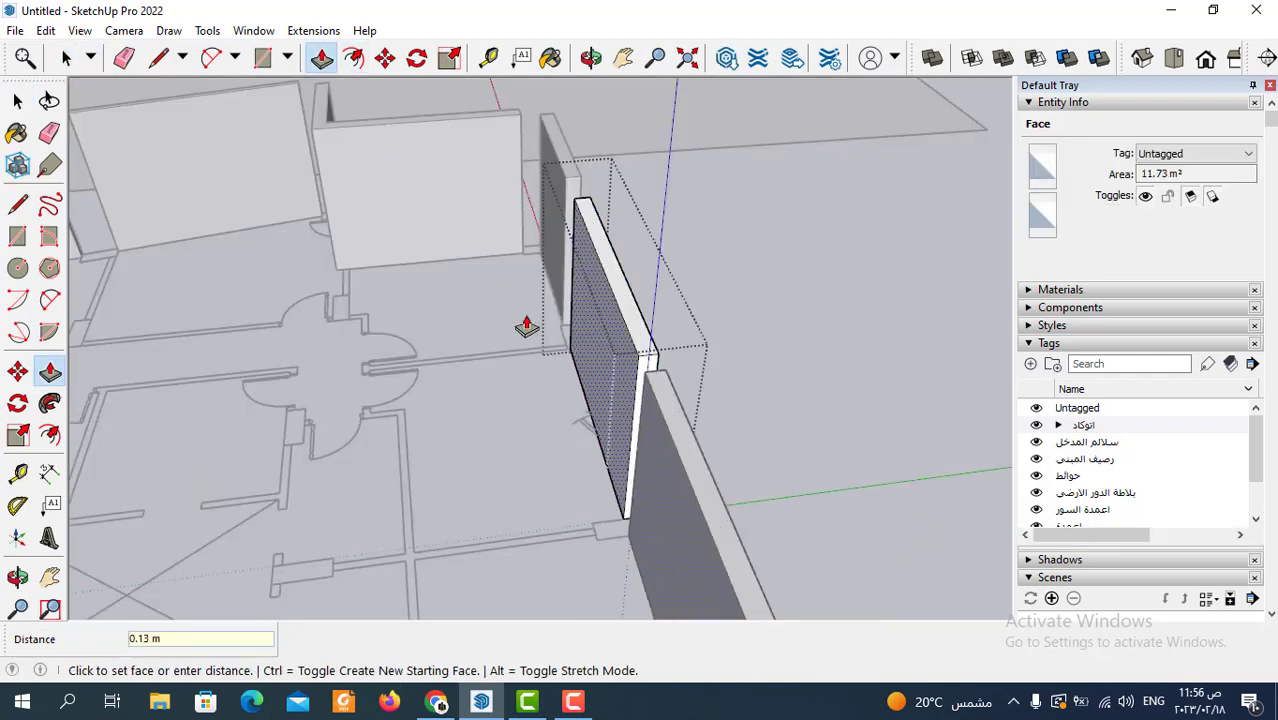
pyautogui.scroll(-3, 292, 254)
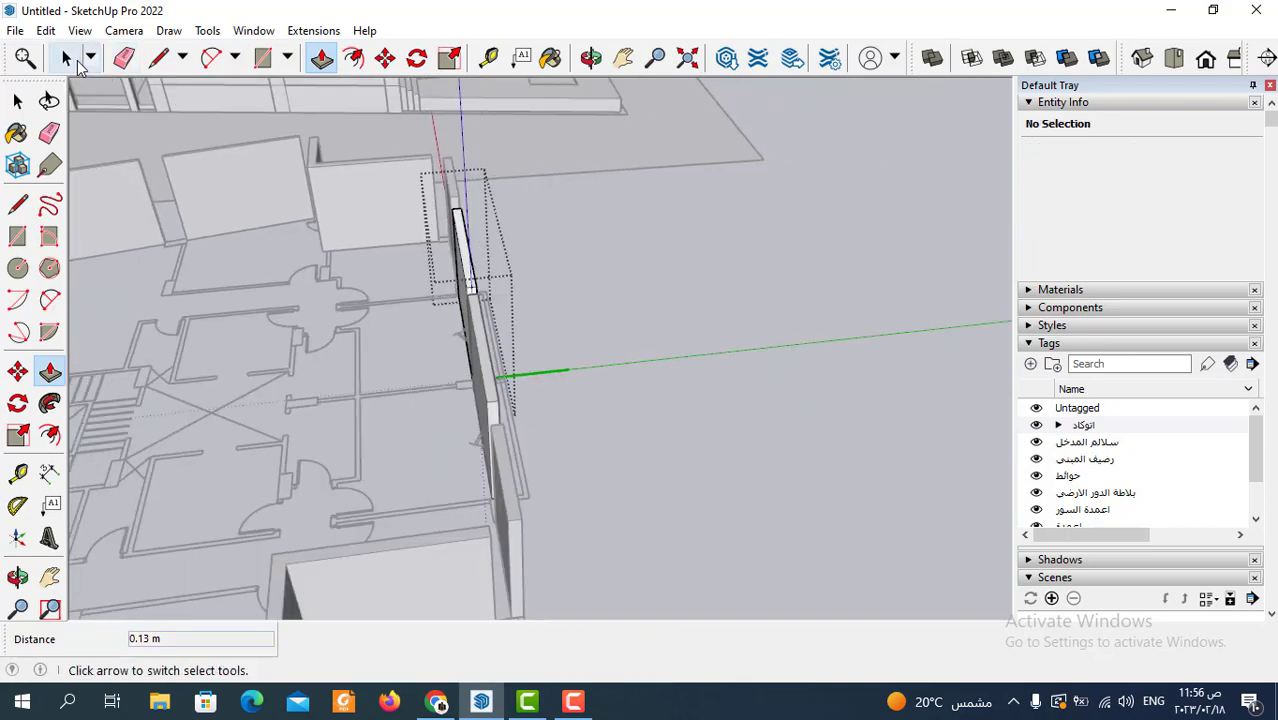
# Orbit and zoom in on the left-side rooms and door of the floor plan
pyautogui.click(67, 60)
pyautogui.moveTo(684, 298)
pyautogui.mouseDown(button='middle')
pyautogui.moveTo(491, 416)
pyautogui.moveTo(668, 346)
pyautogui.moveTo(727, 489)
pyautogui.moveTo(743, 459)
pyautogui.moveTo(354, 479)
pyautogui.mouseUp(button='middle')
pyautogui.scroll(3, 271, 408)
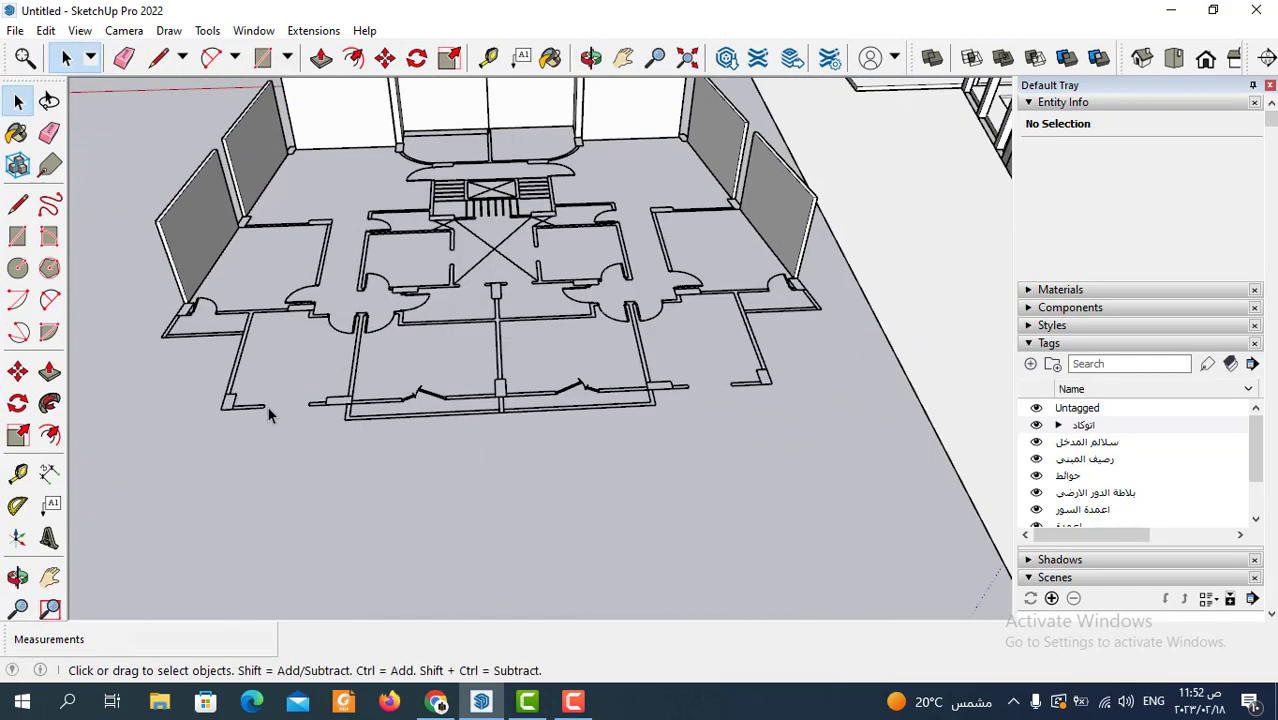
pyautogui.moveTo(271, 408); pyautogui.dragTo(287, 466, button='middle')
pyautogui.scroll(-3, 490, 380)
pyautogui.scroll(2, 450, 370)
pyautogui.scroll(2, 372, 397)
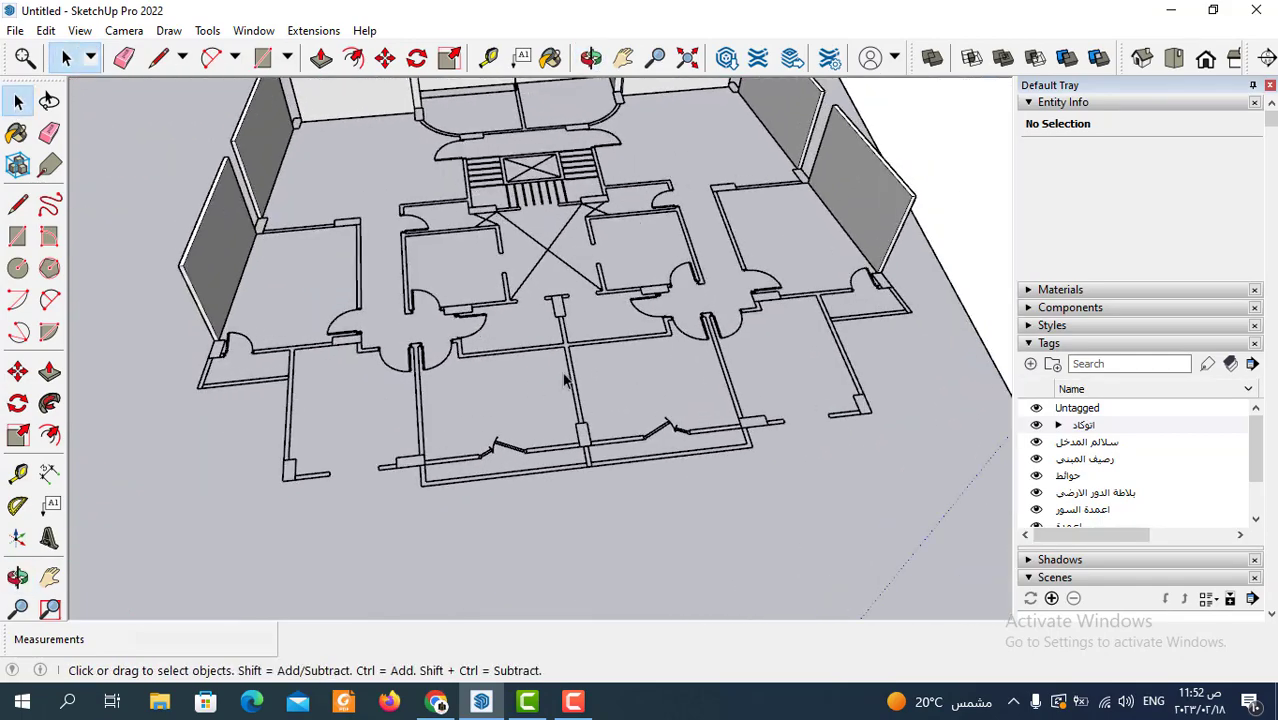
pyautogui.scroll(-1, 537, 421)
pyautogui.scroll(2, 512, 420)
pyautogui.moveTo(547, 450); pyautogui.dragTo(547, 480, button='middle')
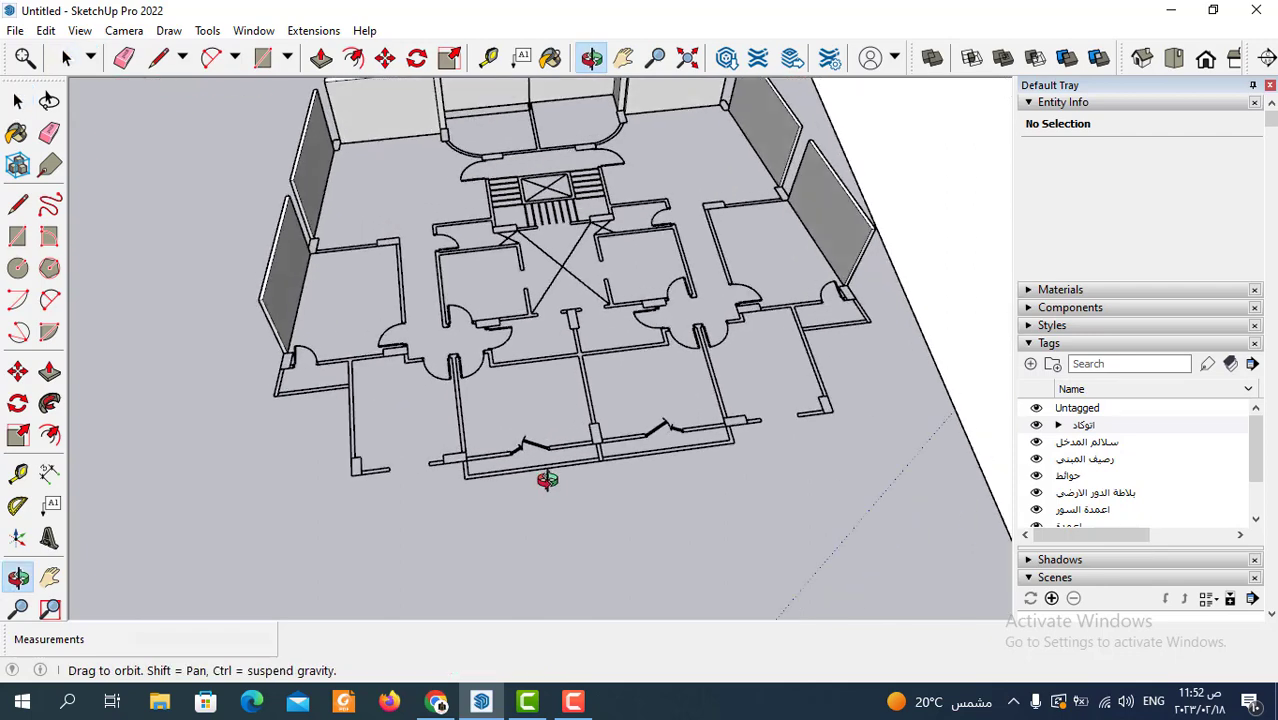
pyautogui.scroll(1, 349, 385)
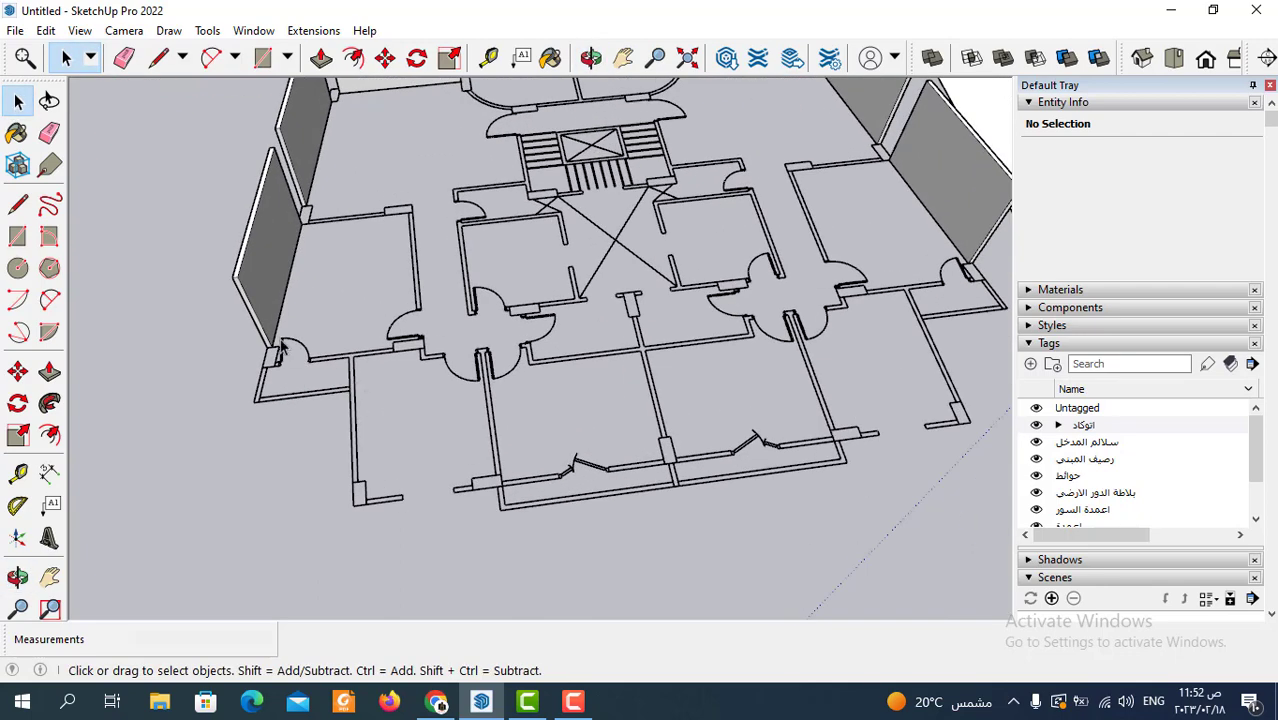
pyautogui.scroll(1, 283, 347)
pyautogui.scroll(1, 545, 386)
pyautogui.scroll(2, 315, 405)
pyautogui.scroll(1, 323, 392)
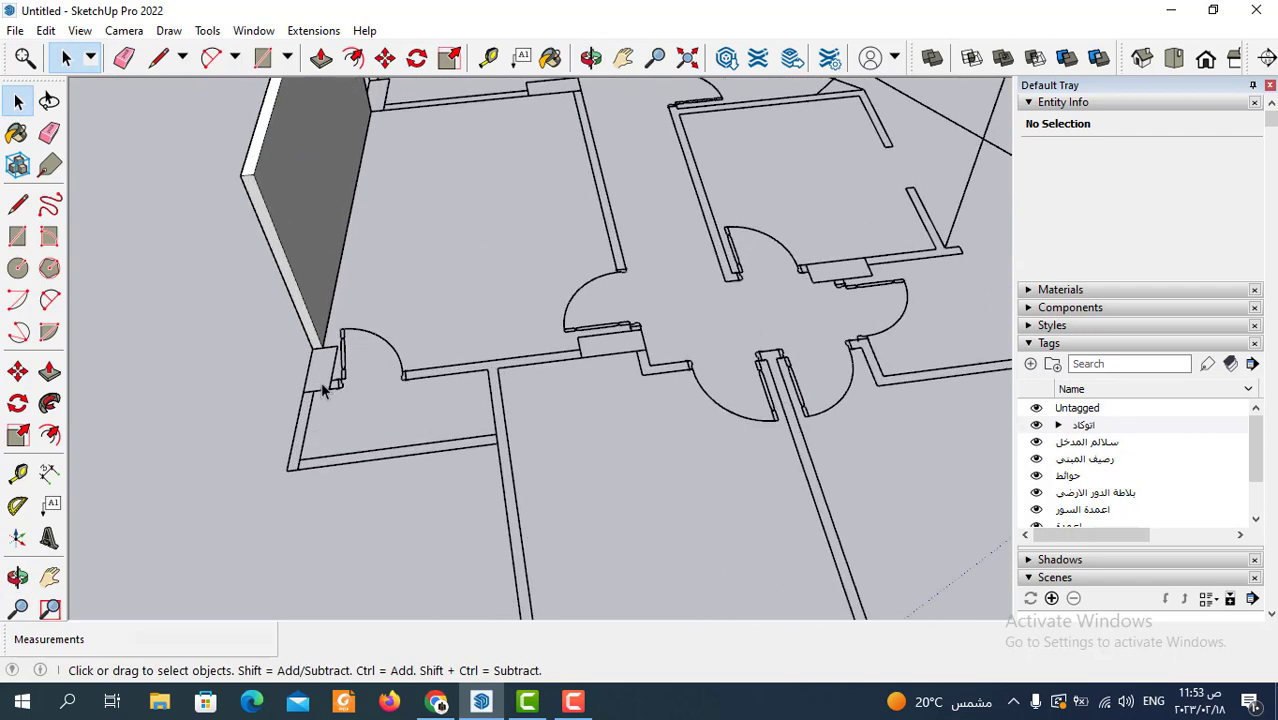
pyautogui.scroll(-1, 604, 359)
pyautogui.scroll(-2, 468, 306)
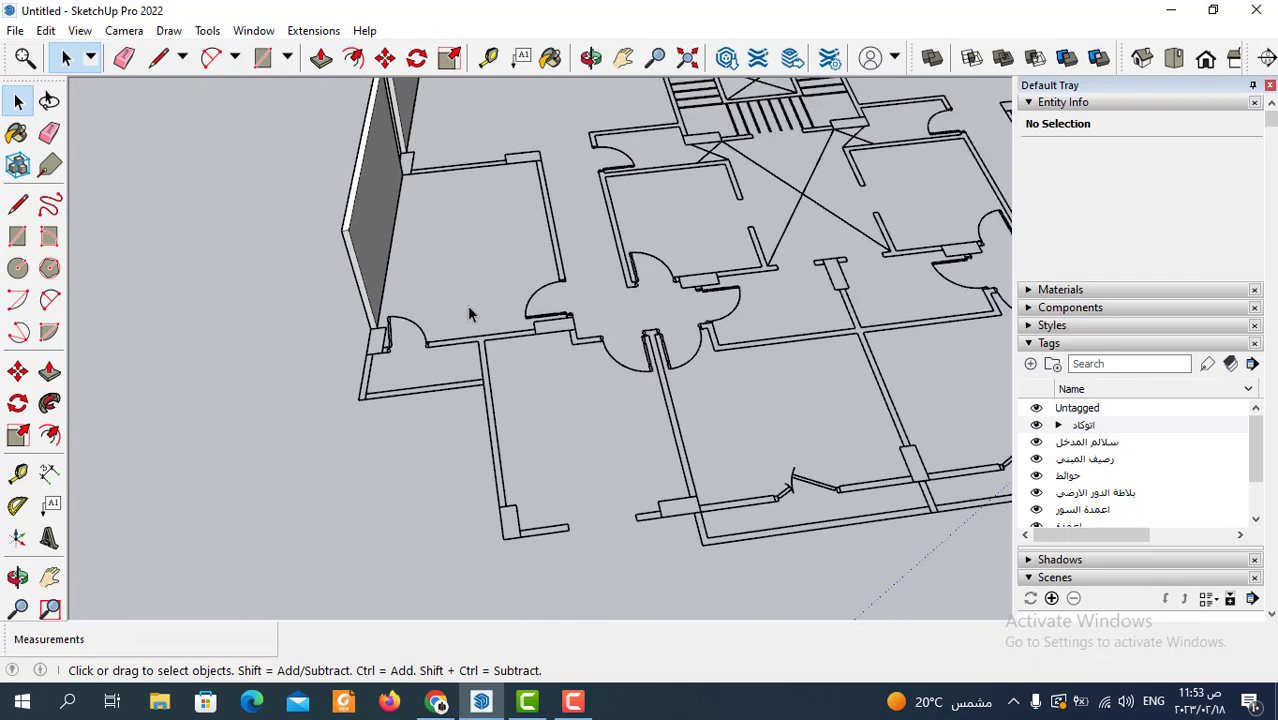
pyautogui.scroll(1, 474, 320)
pyautogui.scroll(1, 470, 322)
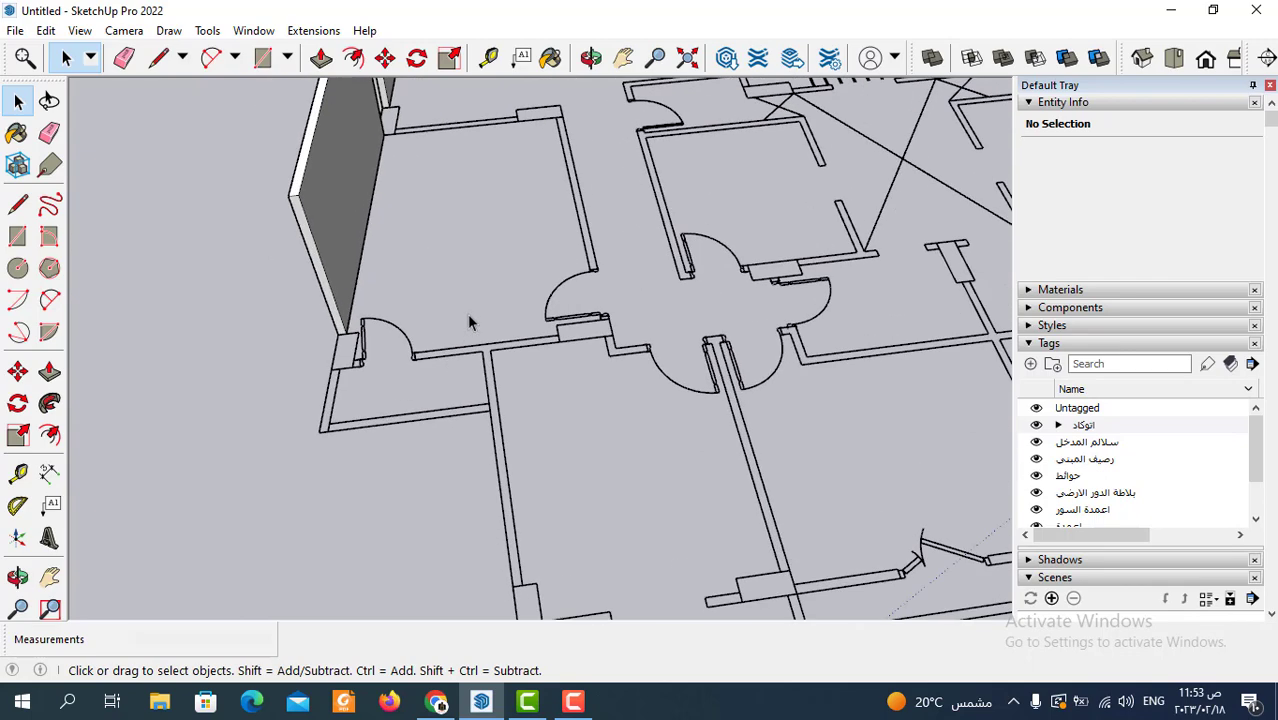
# Start tracing the L-shaped wall outline with lines from the wall corner to the junction
pyautogui.click(158, 57)
pyautogui.scroll(2, 397, 370)
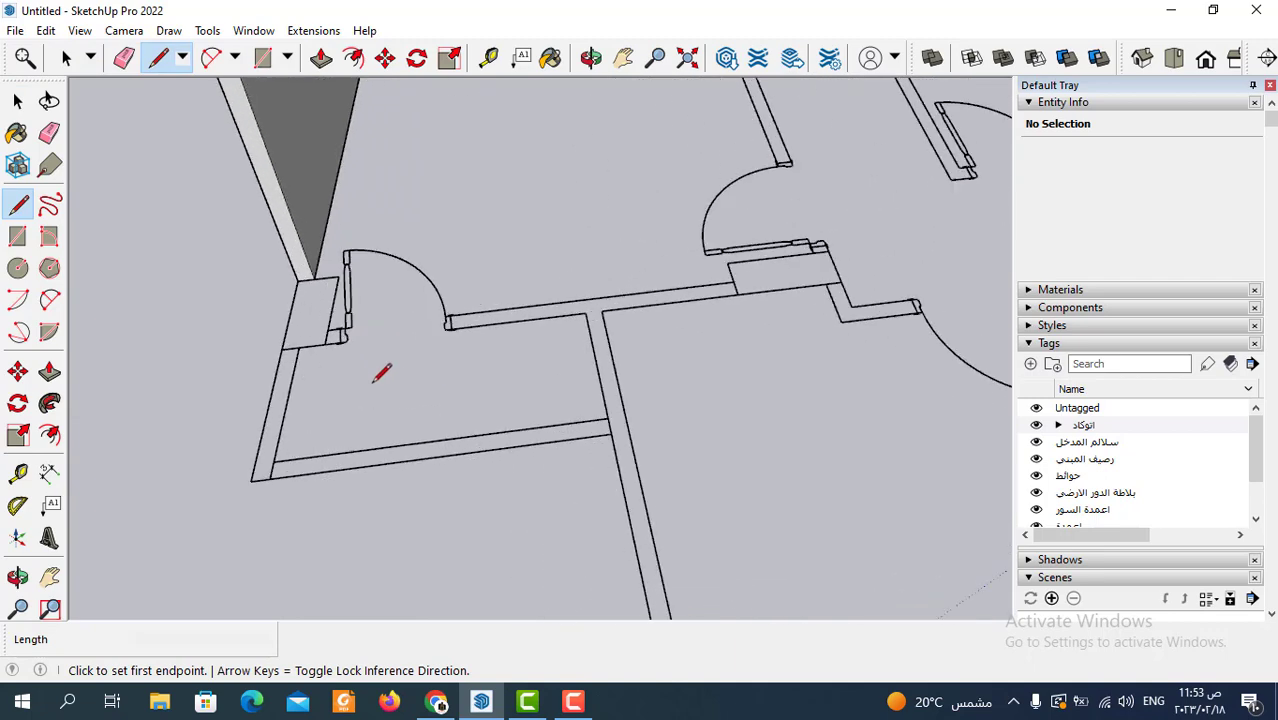
pyautogui.scroll(2, 376, 365)
pyautogui.scroll(1, 321, 340)
pyautogui.click(307, 319)
pyautogui.scroll(-2, 330, 315)
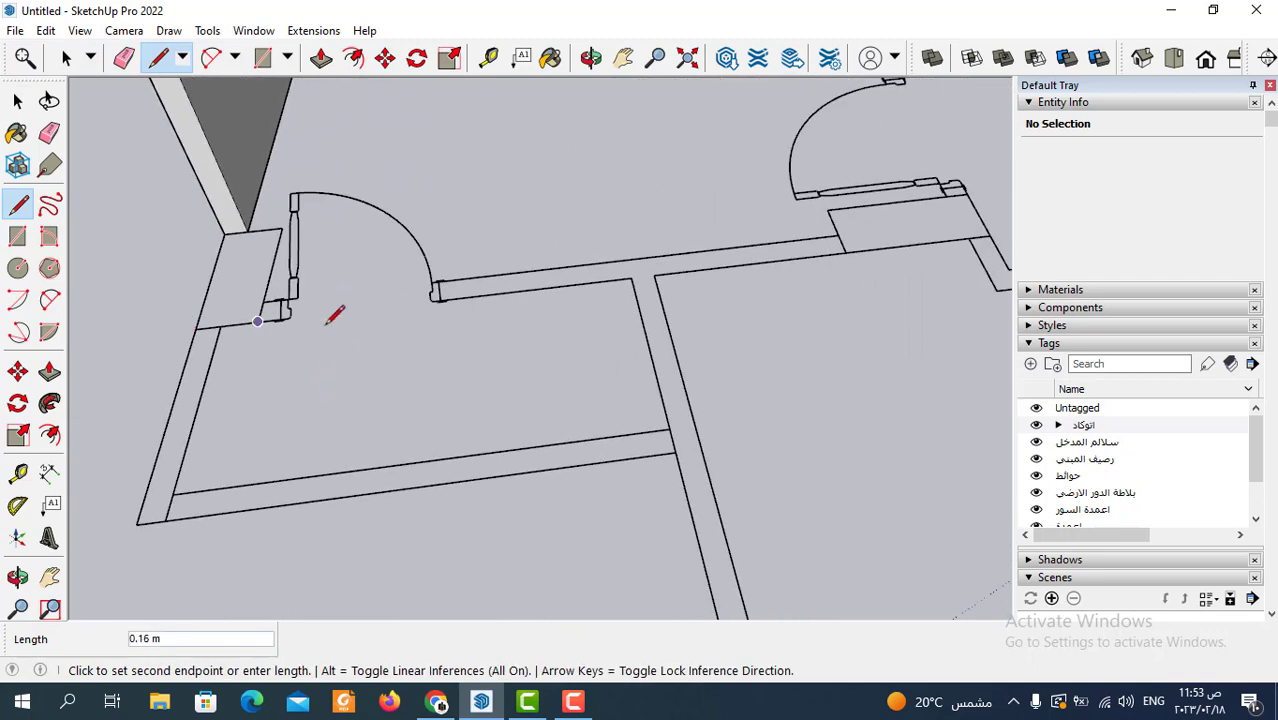
pyautogui.scroll(1, 639, 277)
pyautogui.scroll(1, 631, 272)
pyautogui.click(631, 272)
pyautogui.scroll(-2, 625, 200)
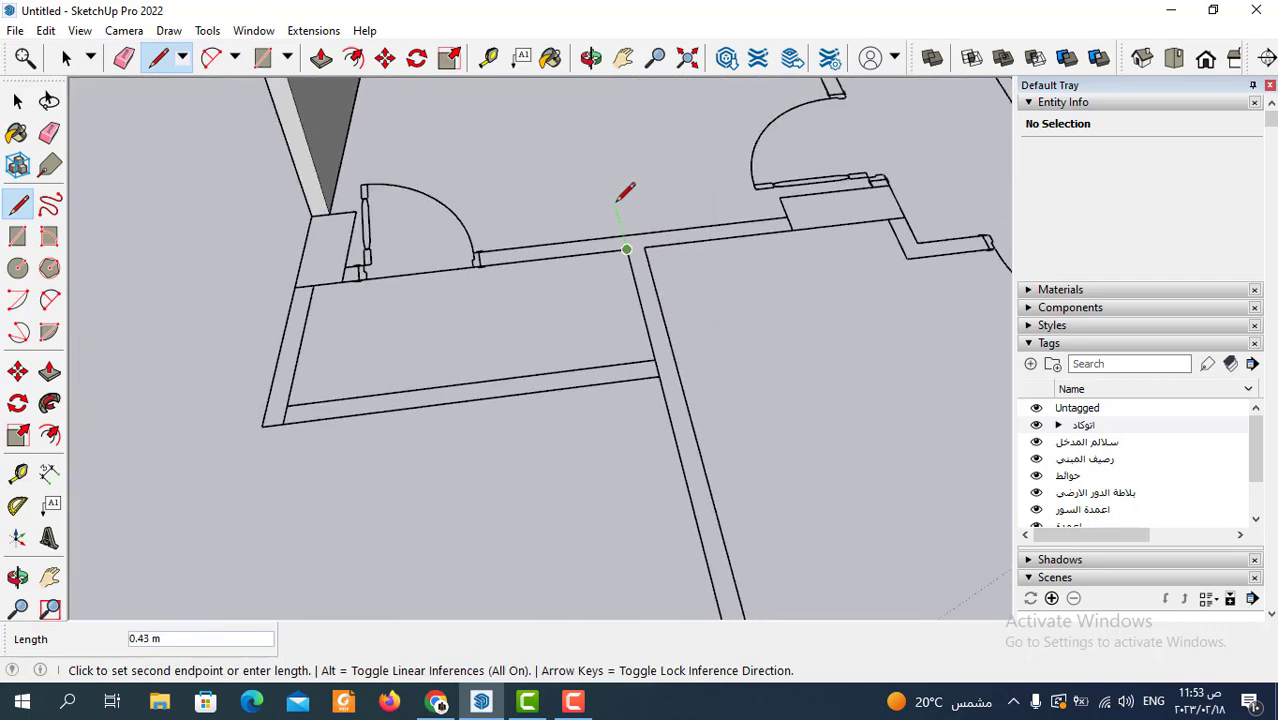
pyautogui.scroll(-1, 633, 353)
pyautogui.scroll(-2, 693, 490)
pyautogui.scroll(2, 670, 535)
pyautogui.scroll(1, 670, 533)
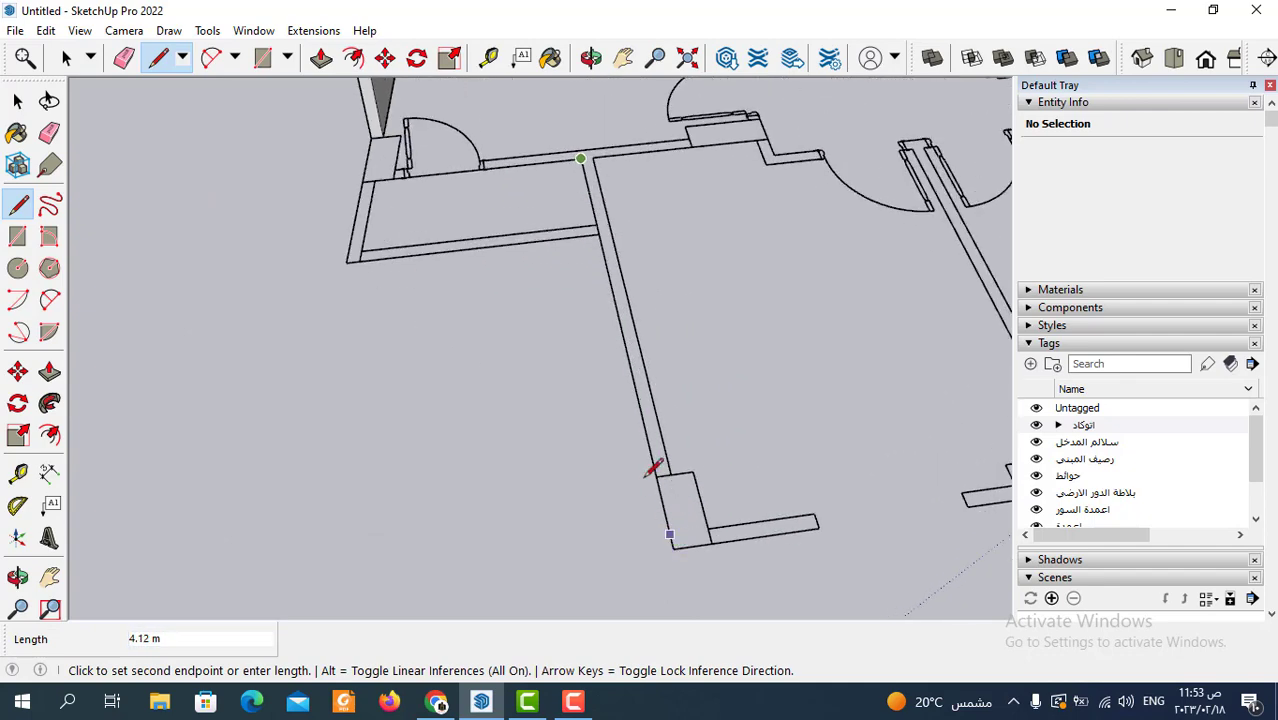
pyautogui.scroll(1, 655, 472)
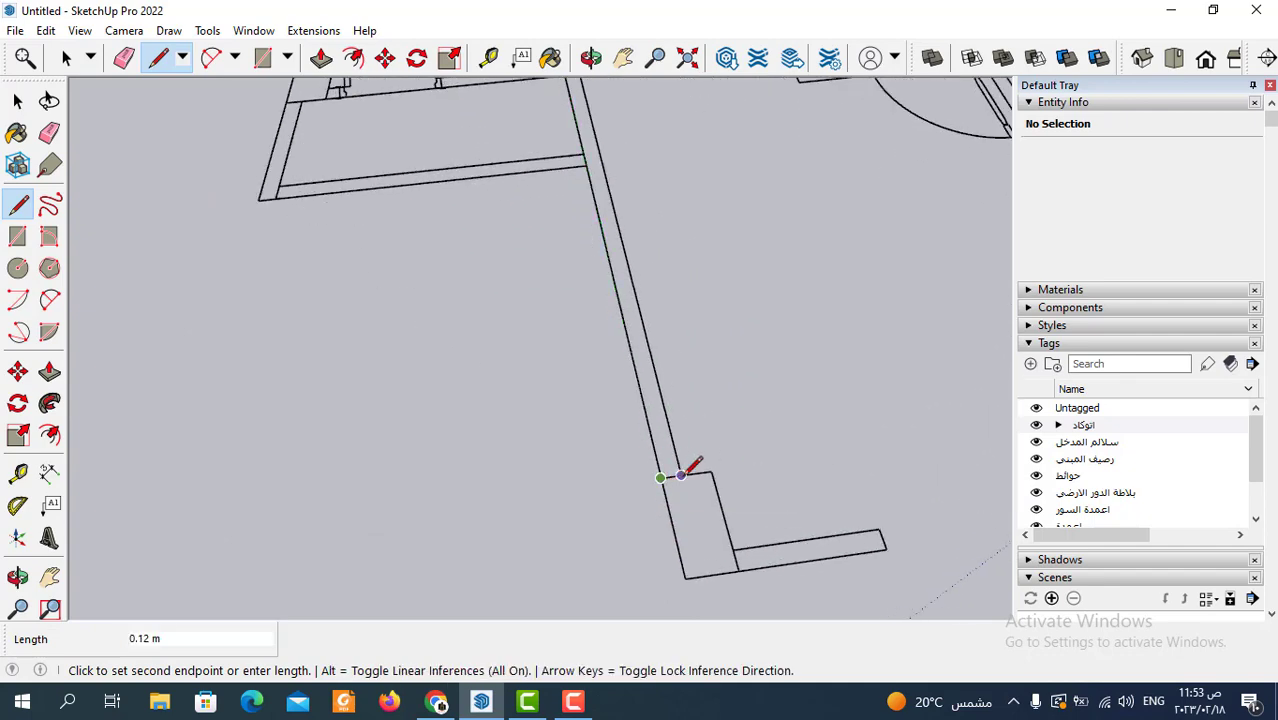
# Add the remaining outline corner and close the L-shaped outline into a face
pyautogui.scroll(-2, 681, 474)
pyautogui.scroll(1, 633, 214)
pyautogui.scroll(1, 592, 195)
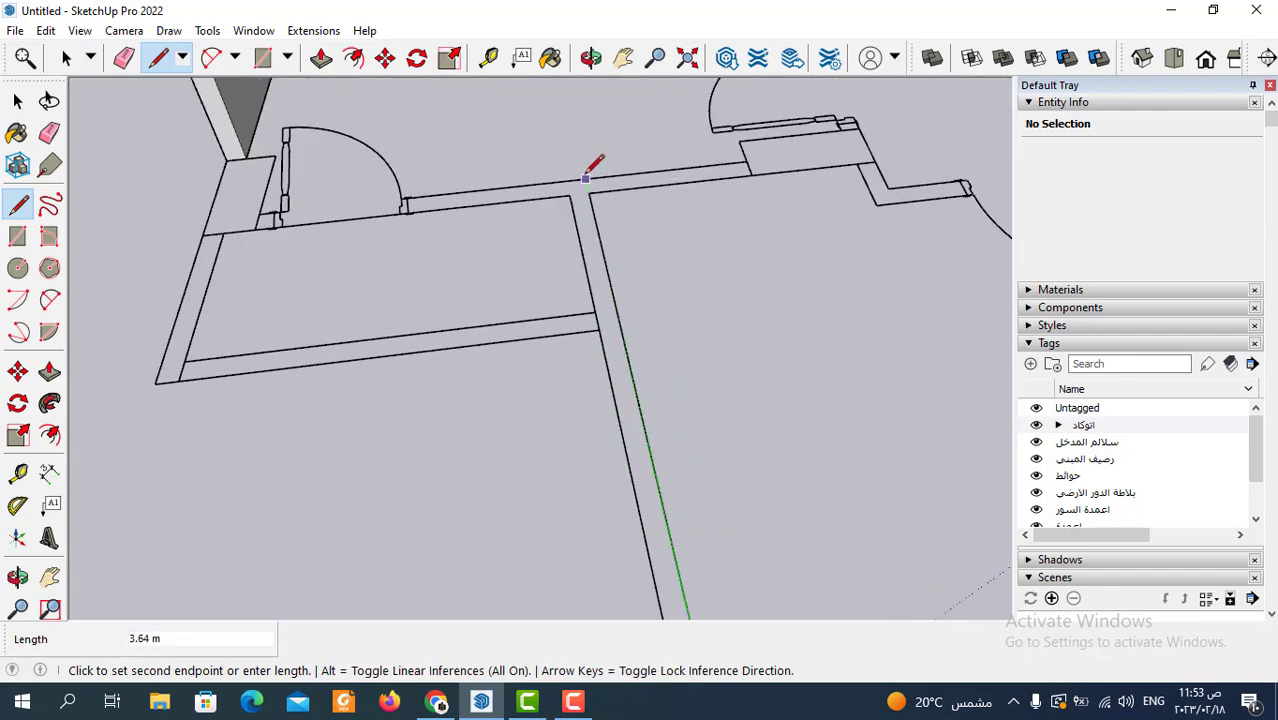
pyautogui.click(586, 180)
pyautogui.scroll(-2, 621, 279)
pyautogui.scroll(1, 421, 227)
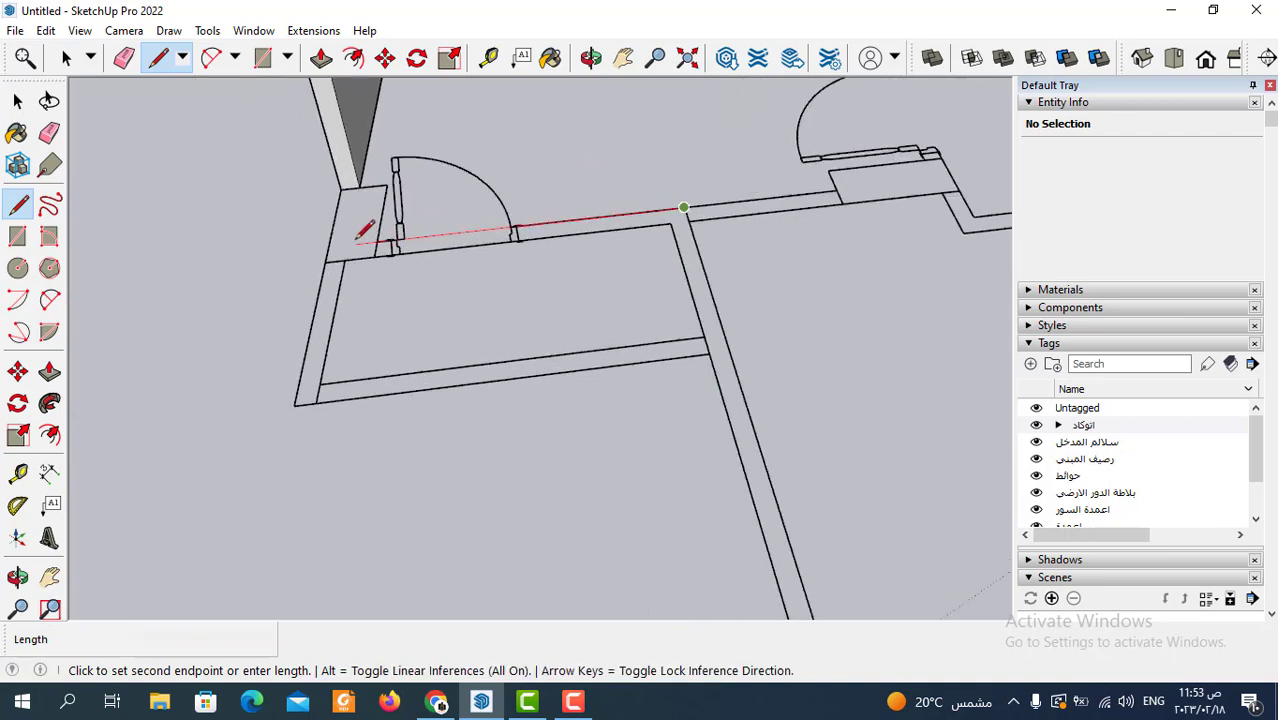
pyautogui.scroll(1, 375, 235)
pyautogui.scroll(1, 380, 243)
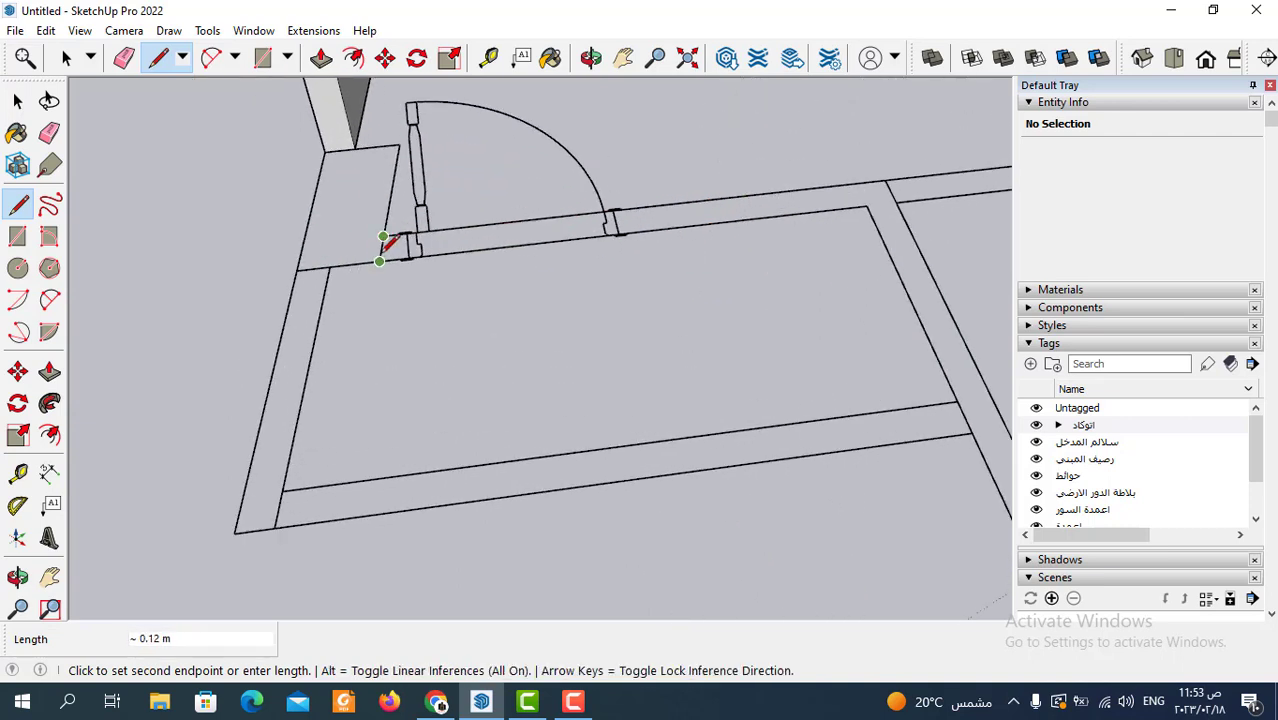
pyautogui.click(383, 244)
pyautogui.scroll(1, 440, 270)
pyautogui.scroll(-1, 488, 292)
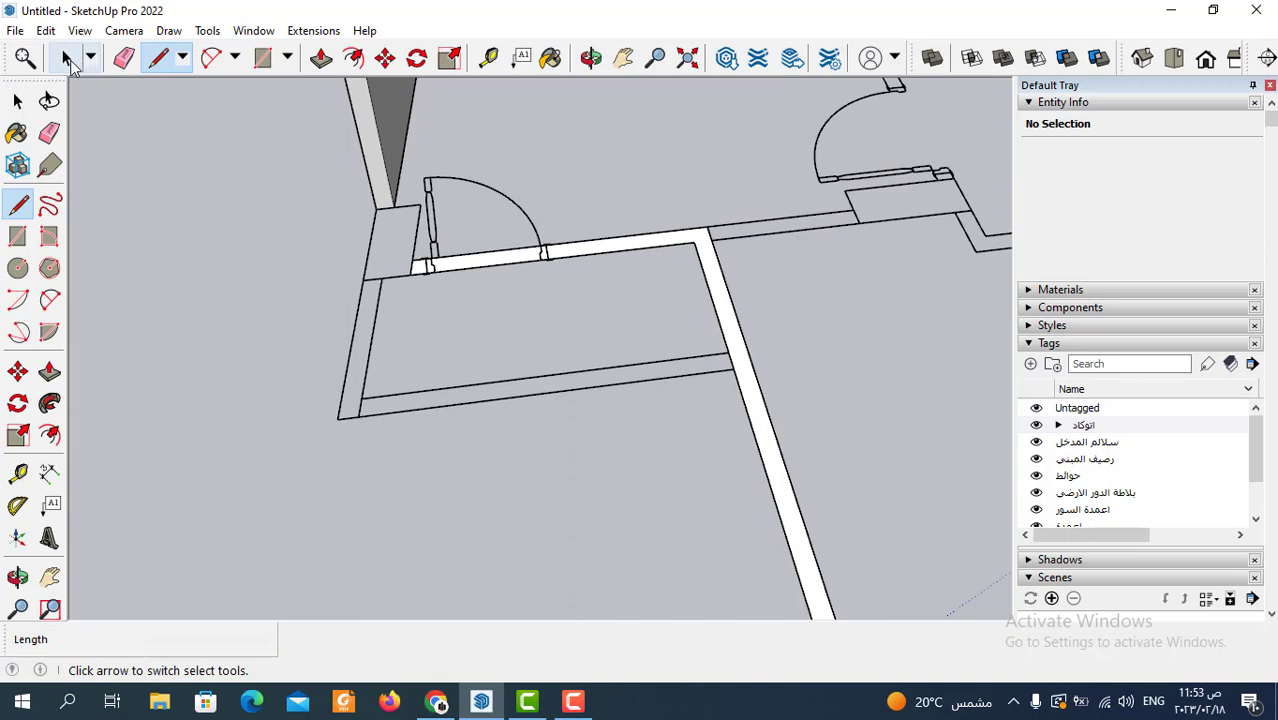
# Make the traced L-shaped wall face into component Component#26
pyautogui.click(66, 58)
pyautogui.doubleClick(678, 240)
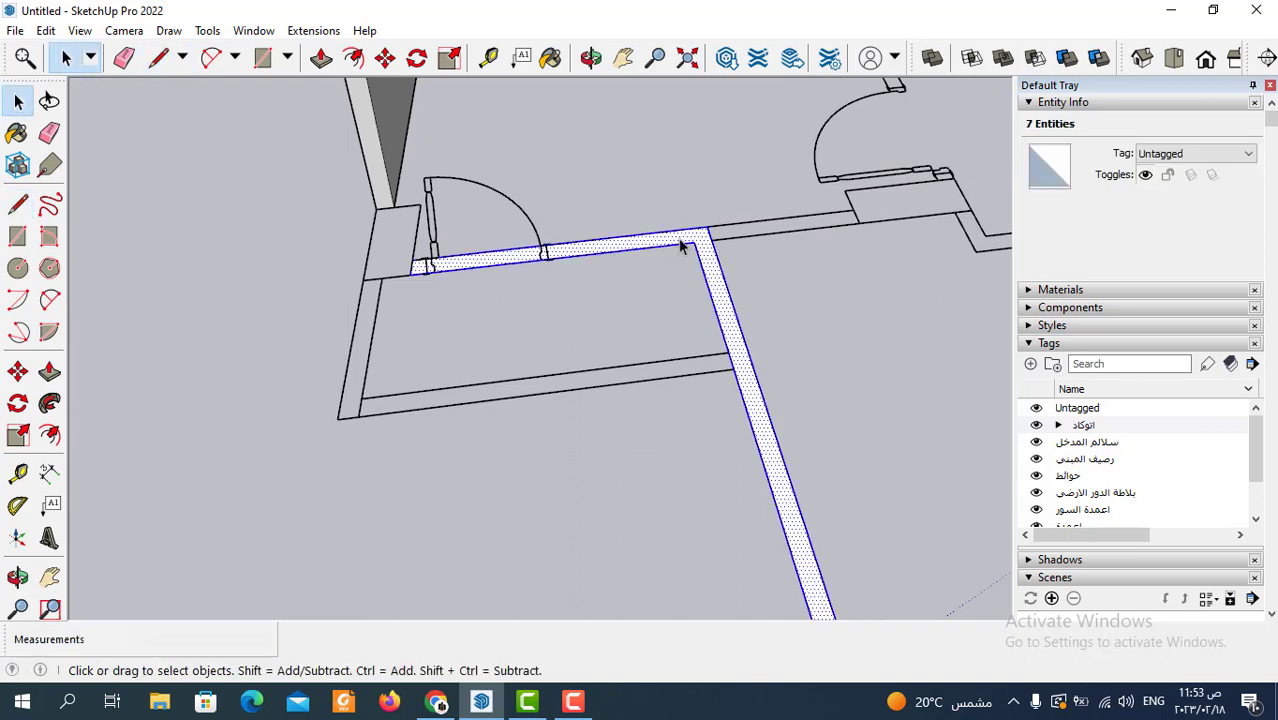
pyautogui.rightClick(678, 240)
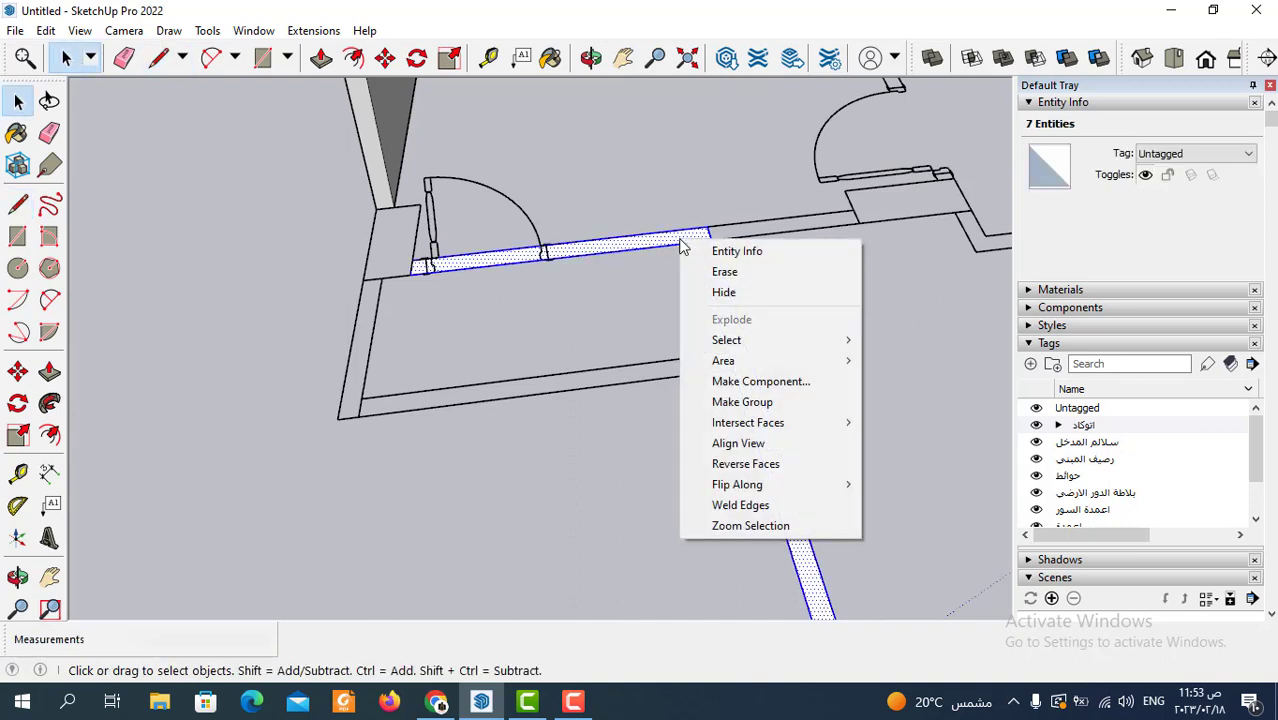
pyautogui.click(744, 385)
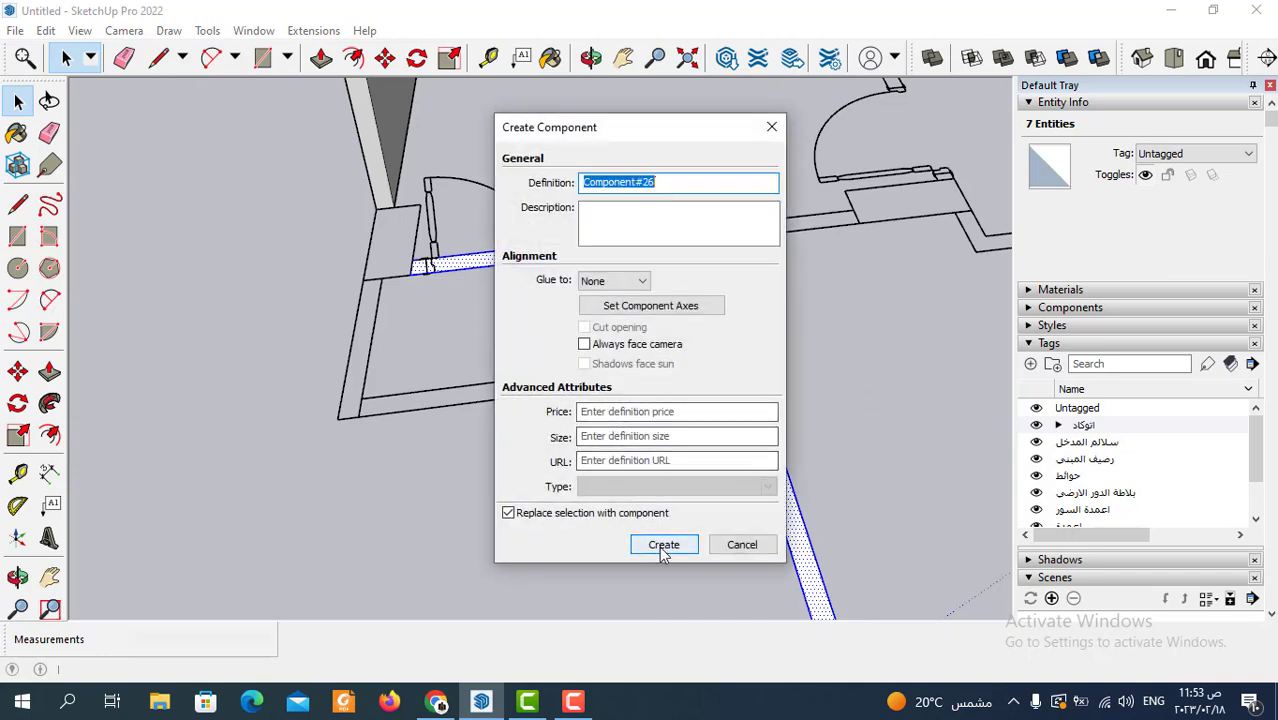
pyautogui.click(663, 553)
pyautogui.scroll(-3, 430, 420)
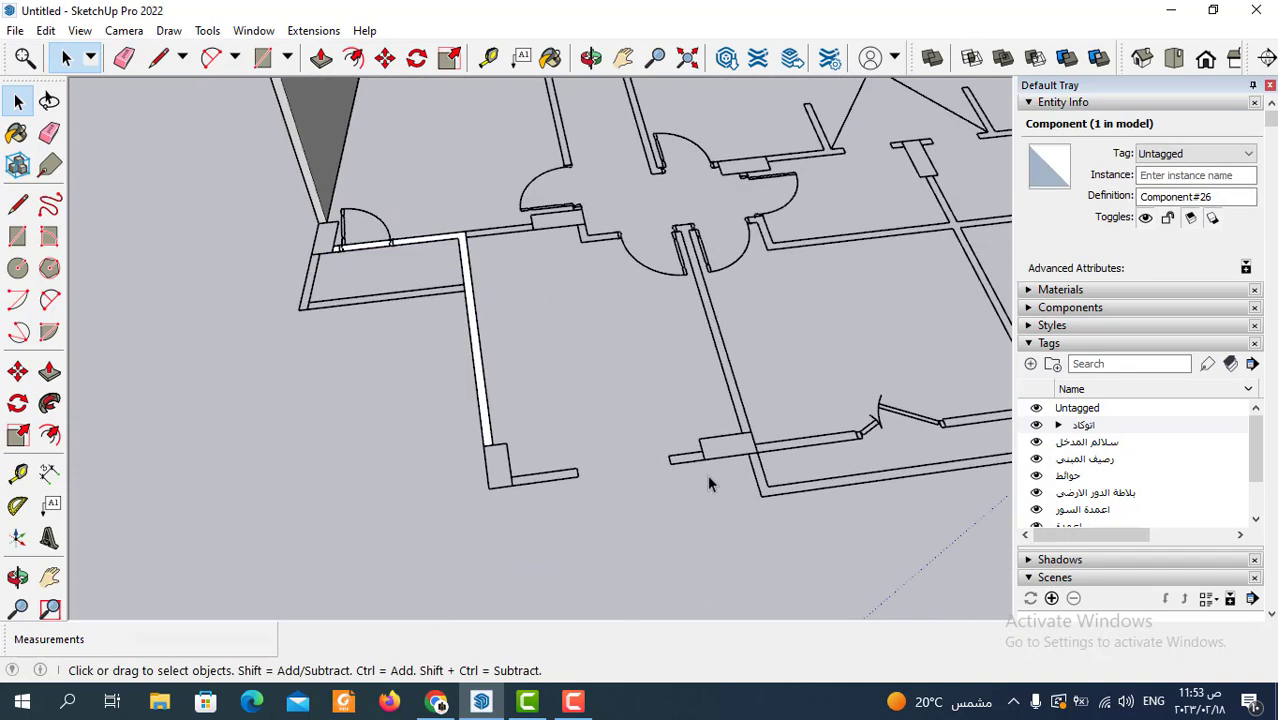
pyautogui.click(707, 484)
pyautogui.scroll(-2, 690, 478)
pyautogui.scroll(-2, 603, 445)
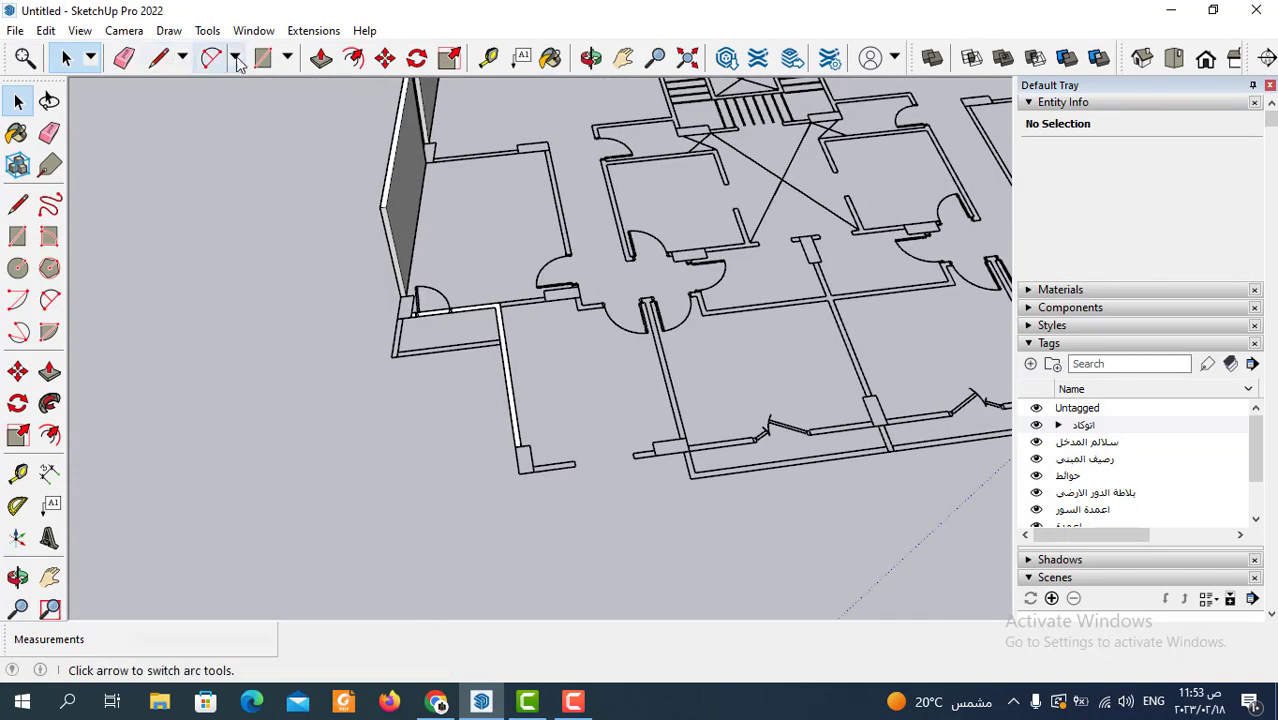
# Draw a 2.49 m by 0.12 m rectangle strip along the bottom wall edge
pyautogui.scroll(3, 568, 434)
pyautogui.press('r')
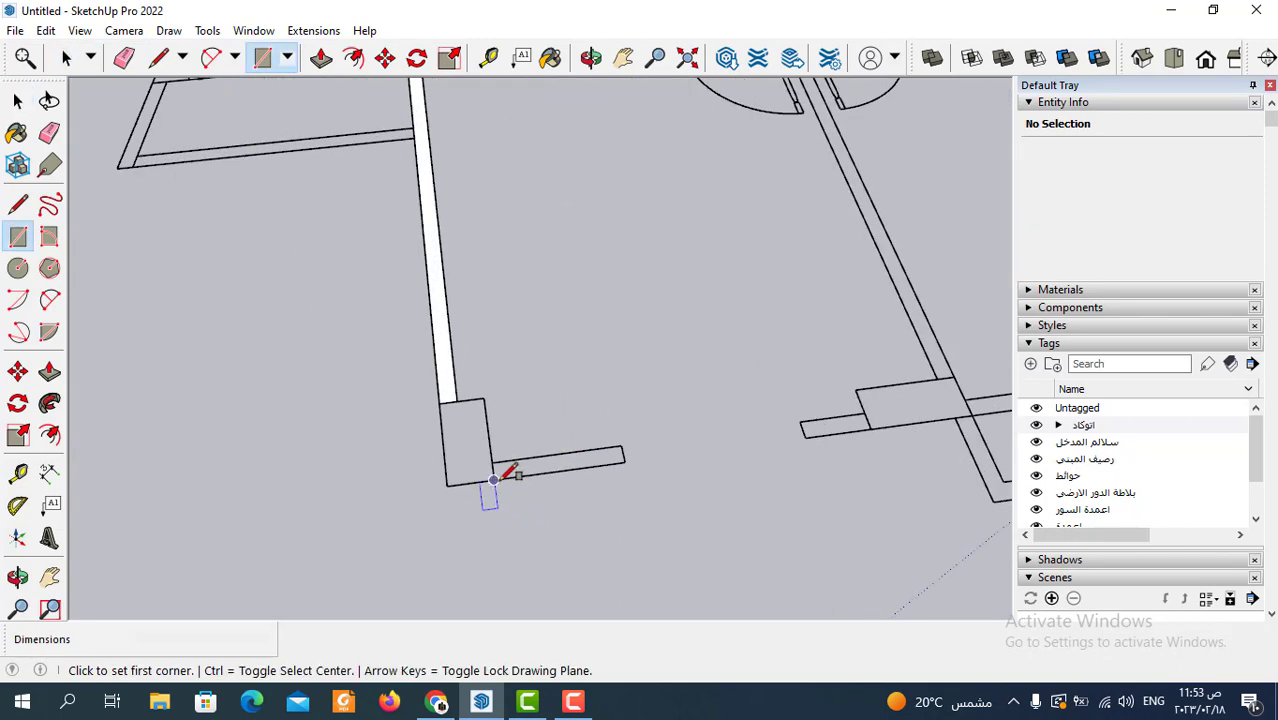
pyautogui.click(493, 480)
pyautogui.scroll(2, 821, 422)
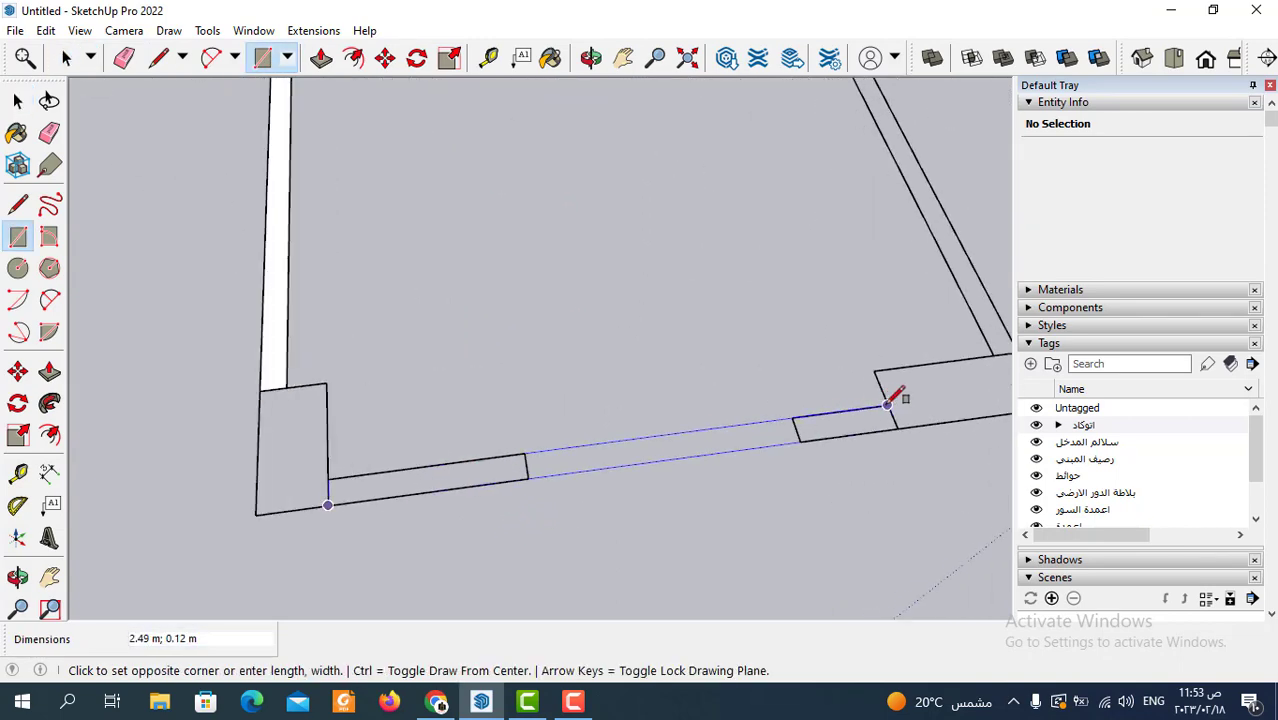
pyautogui.click(887, 404)
# Make the wall strip face into Component#27
pyautogui.click(58, 58)
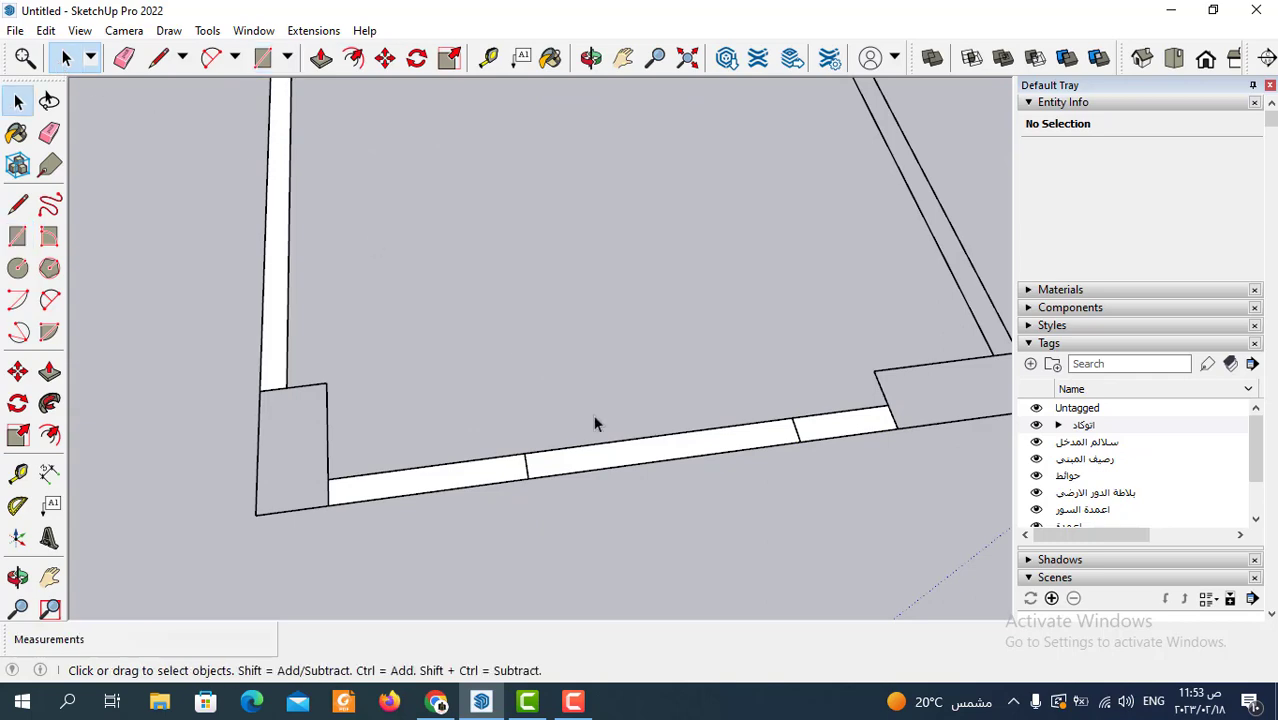
pyautogui.doubleClick(614, 456)
pyautogui.rightClick(614, 456)
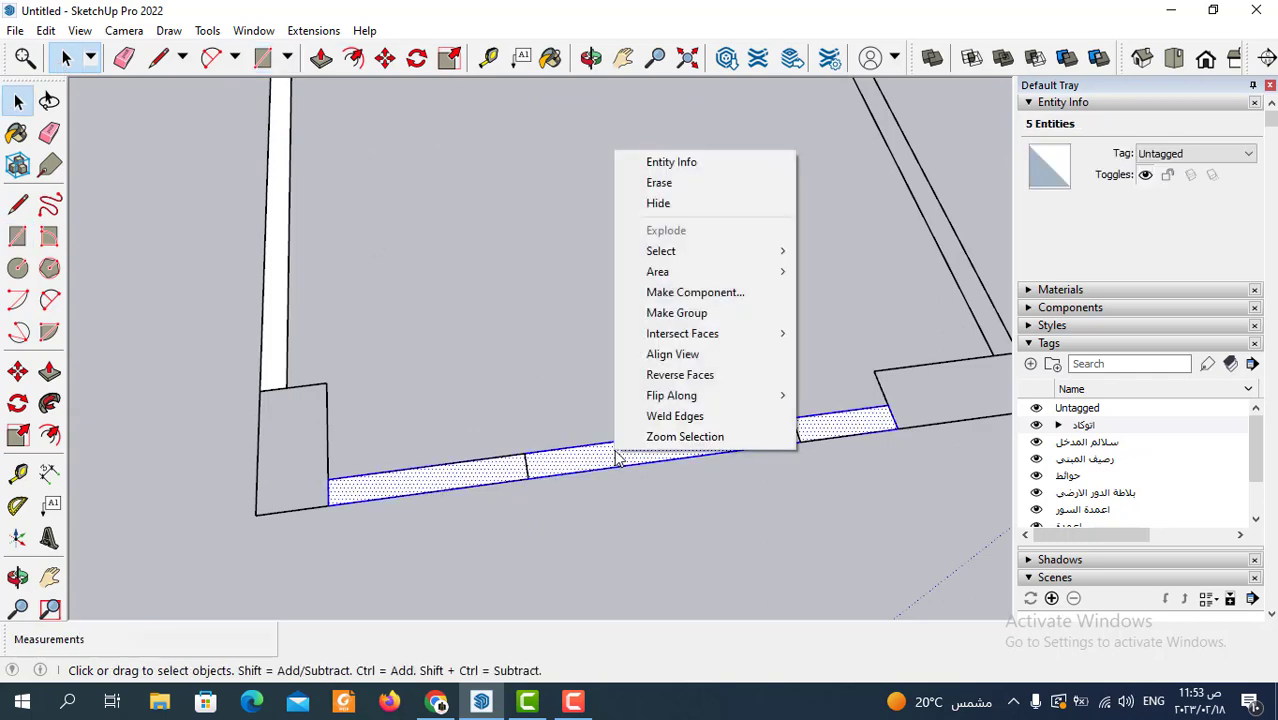
pyautogui.click(687, 300)
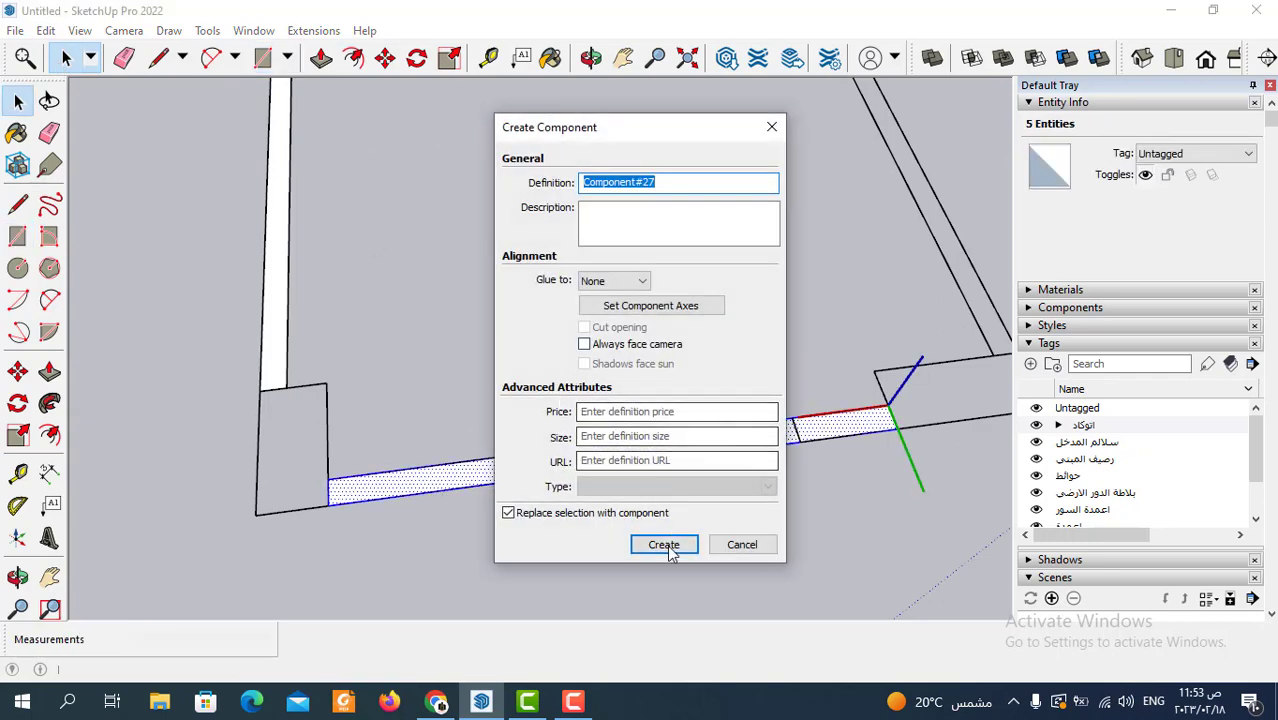
pyautogui.click(663, 544)
pyautogui.scroll(-5, 498, 399)
# Orbit out to view the whole floor plan and clear the selection
pyautogui.moveTo(547, 443)
pyautogui.mouseDown(button='middle')
pyautogui.moveTo(576, 457)
pyautogui.moveTo(508, 422)
pyautogui.mouseUp(button='middle')
pyautogui.moveTo(583, 470); pyautogui.dragTo(579, 478, button='middle')
pyautogui.scroll(2, 620, 470)
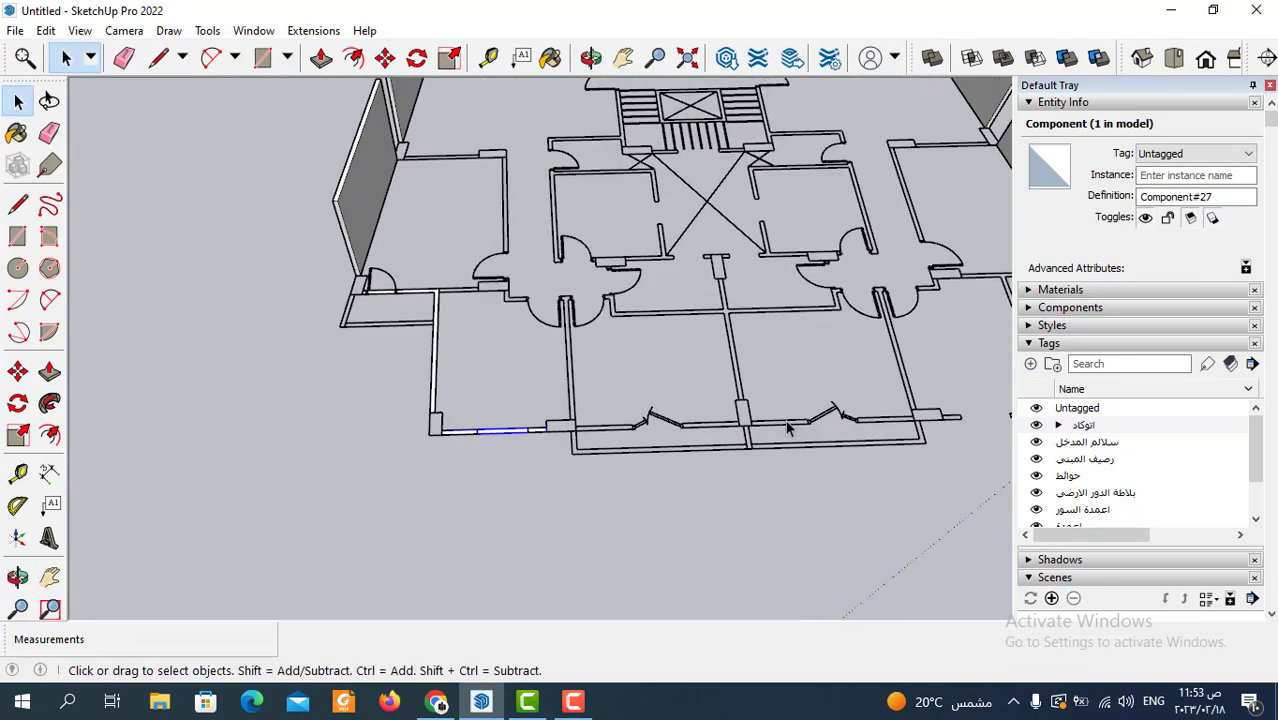
pyautogui.scroll(2, 660, 495)
pyautogui.scroll(2, 618, 381)
pyautogui.click(618, 381)
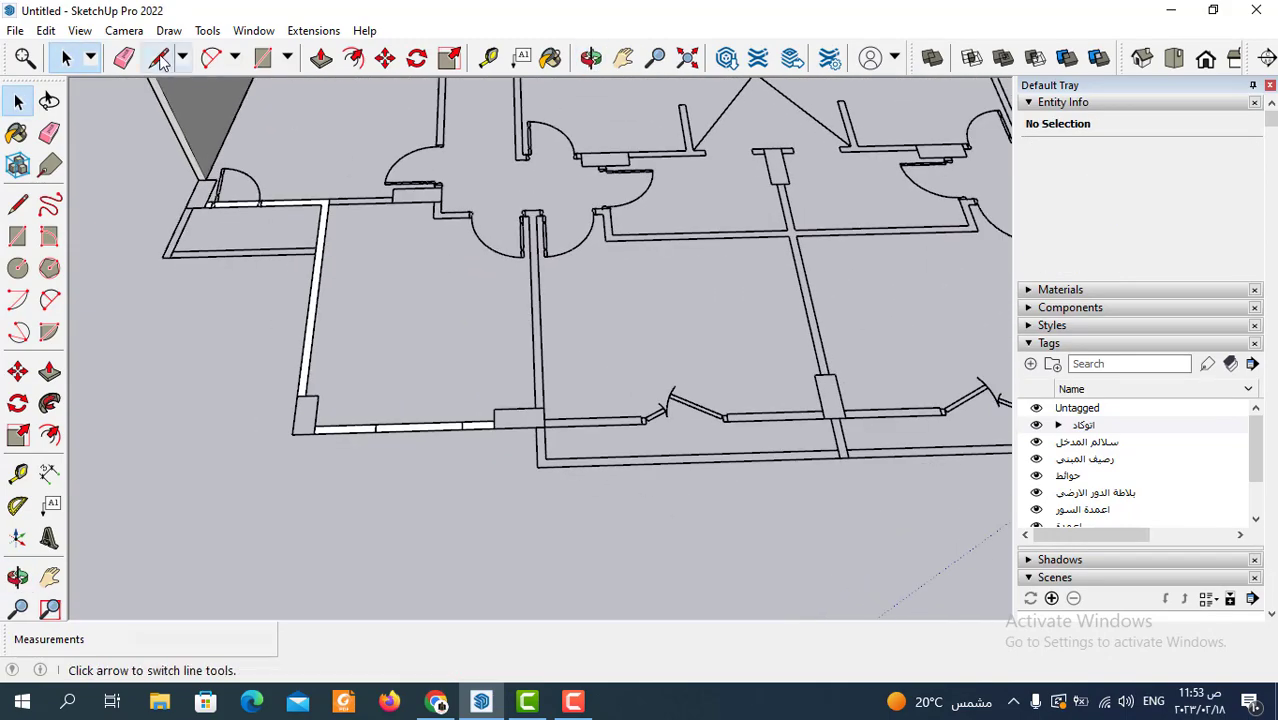
# Draw a 3.91 m by 0.12 m rectangle from the wall endpoint to the far pier
pyautogui.click(262, 57)
pyautogui.scroll(2, 600, 395)
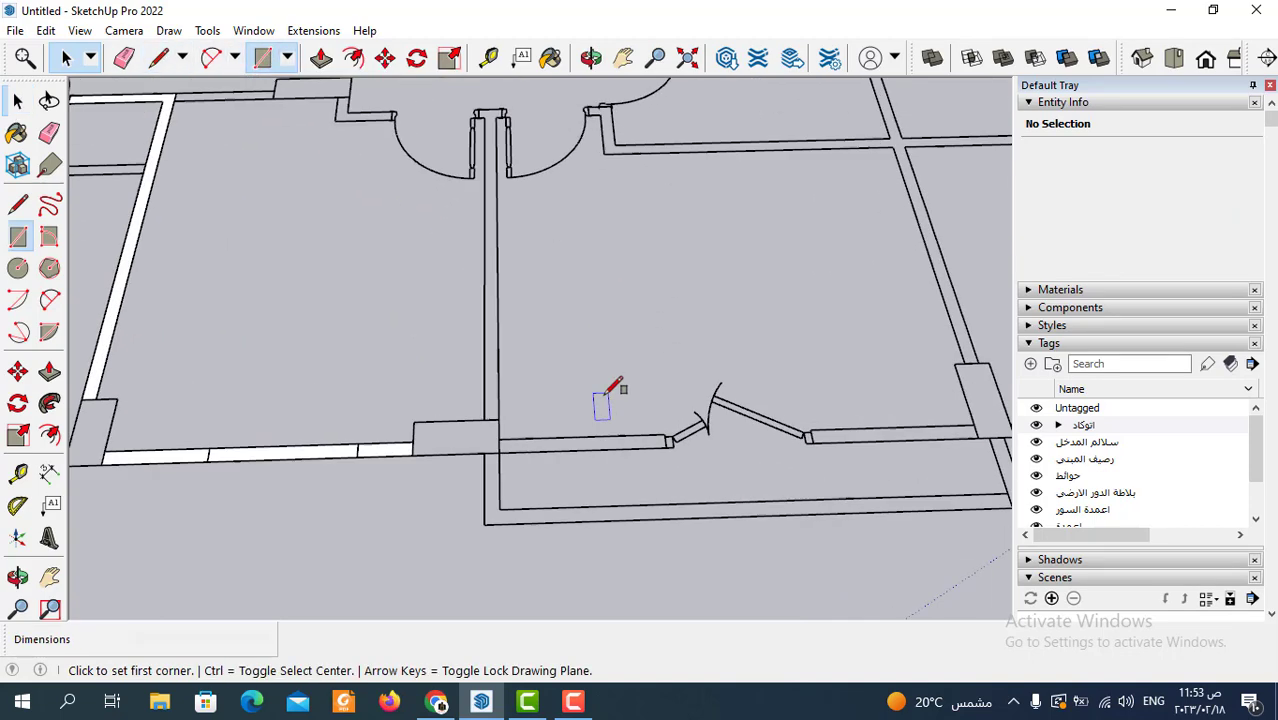
pyautogui.scroll(3, 510, 450)
pyautogui.click(461, 460)
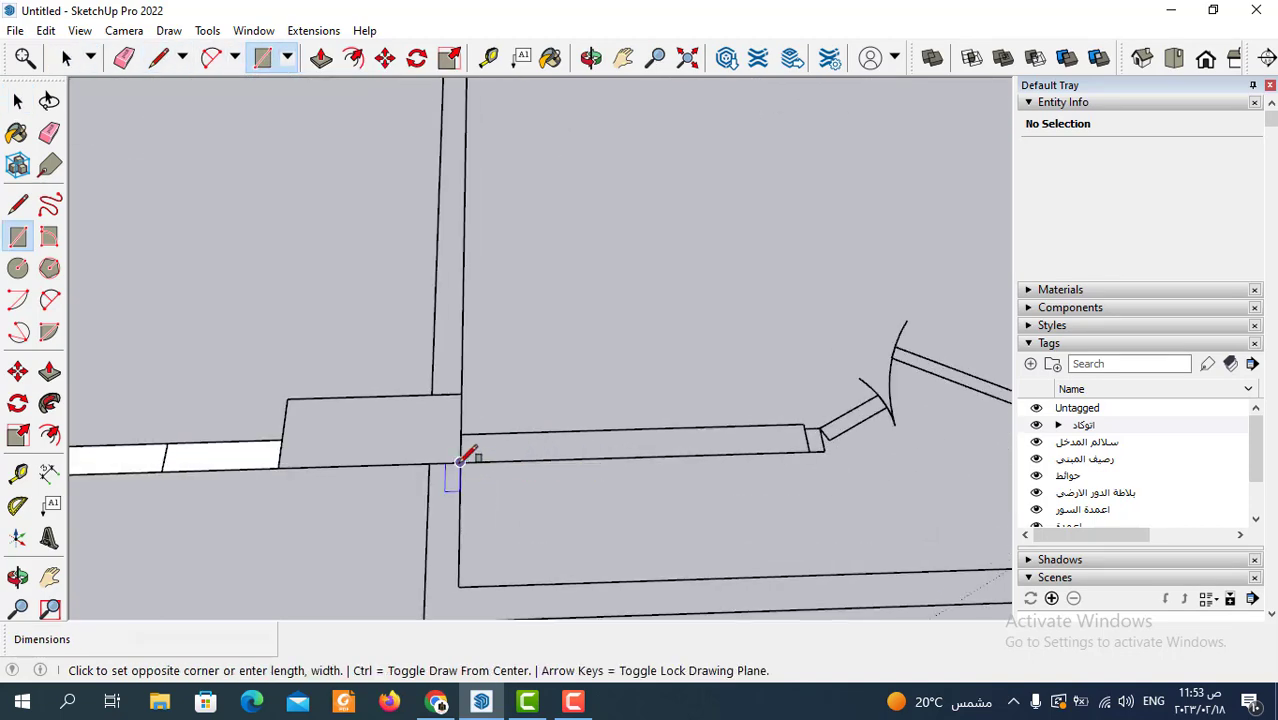
pyautogui.scroll(-3, 465, 455)
pyautogui.scroll(2, 860, 418)
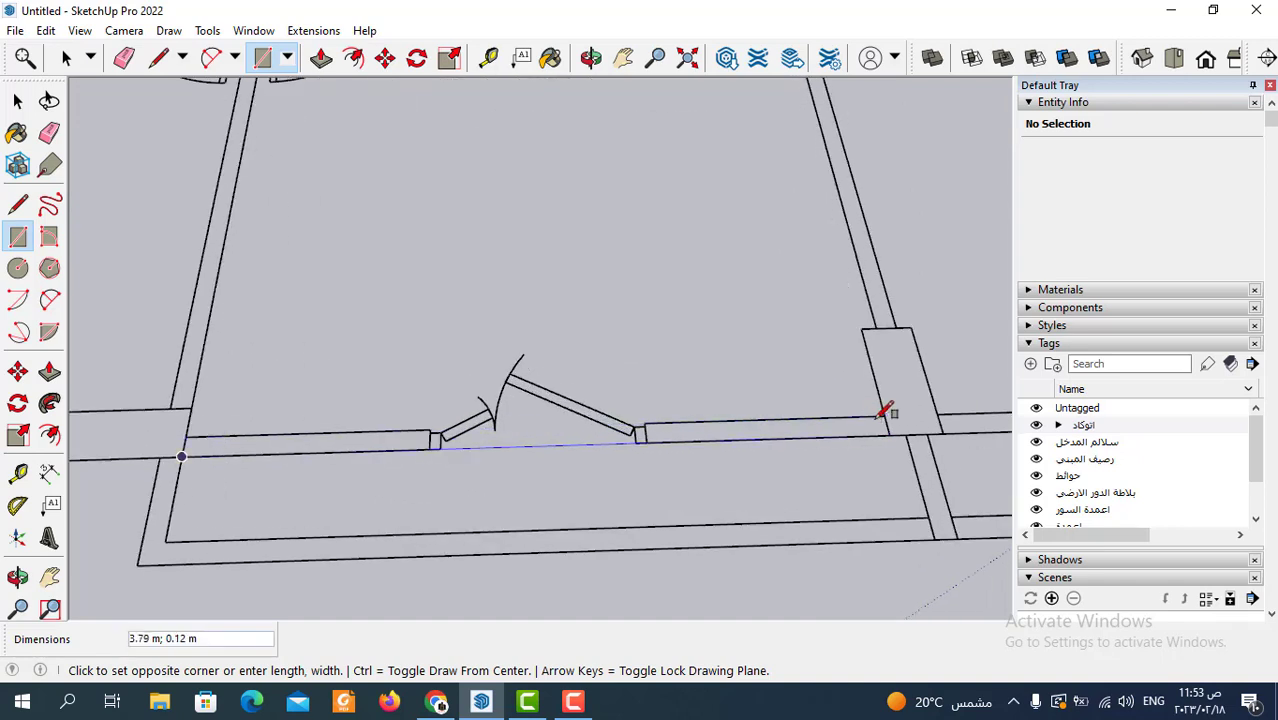
pyautogui.click(897, 429)
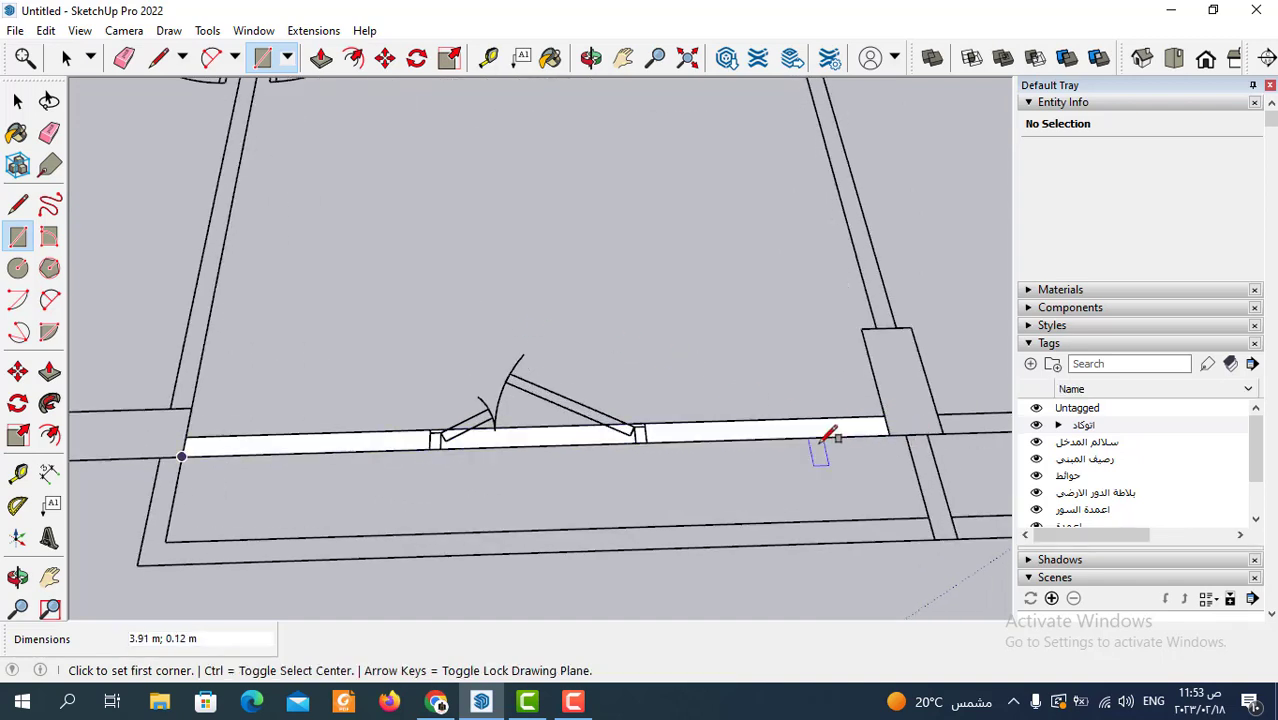
# Make the new wall strip into Component#28
pyautogui.click(66, 57)
pyautogui.scroll(2, 884, 433)
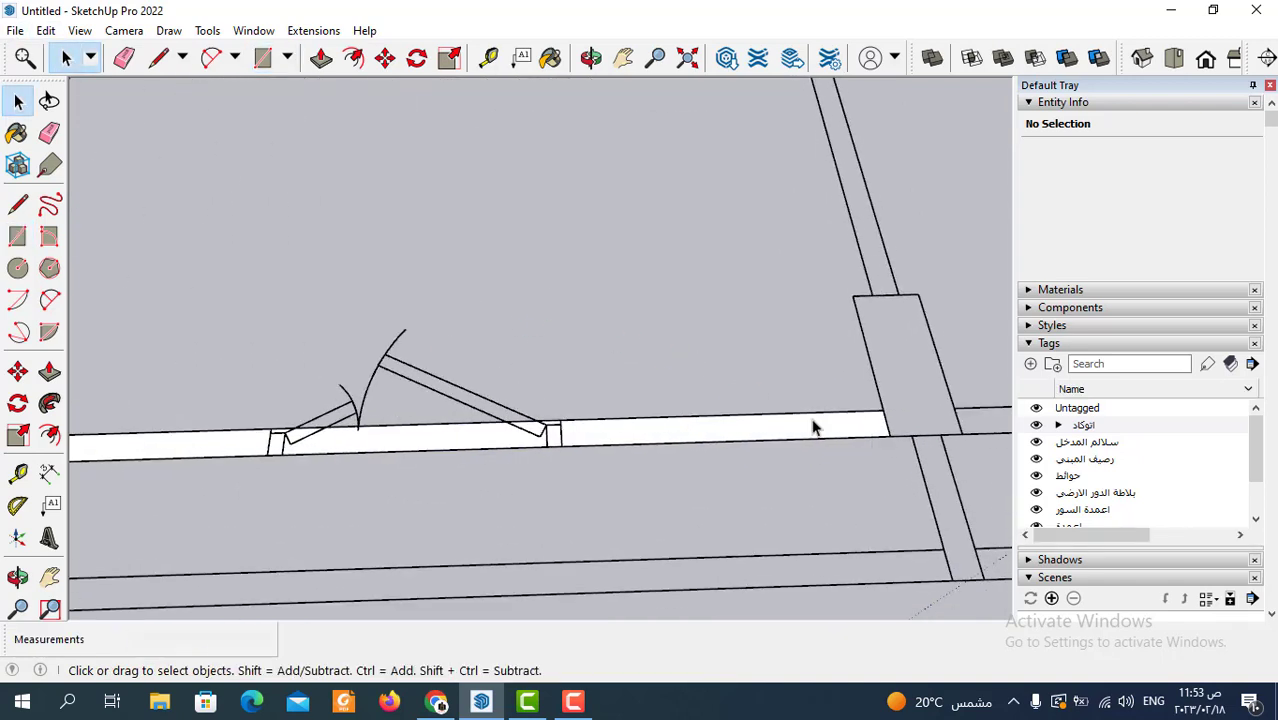
pyautogui.click(816, 434)
pyautogui.rightClick(818, 432)
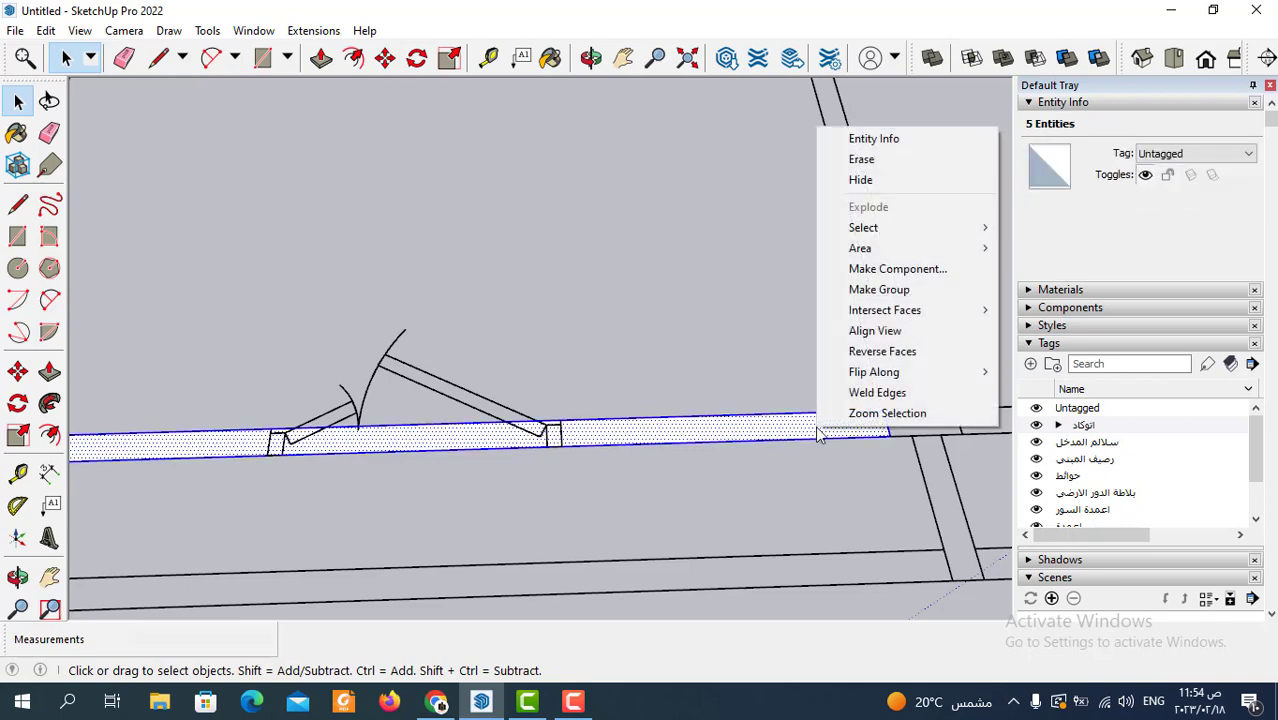
pyautogui.click(885, 270)
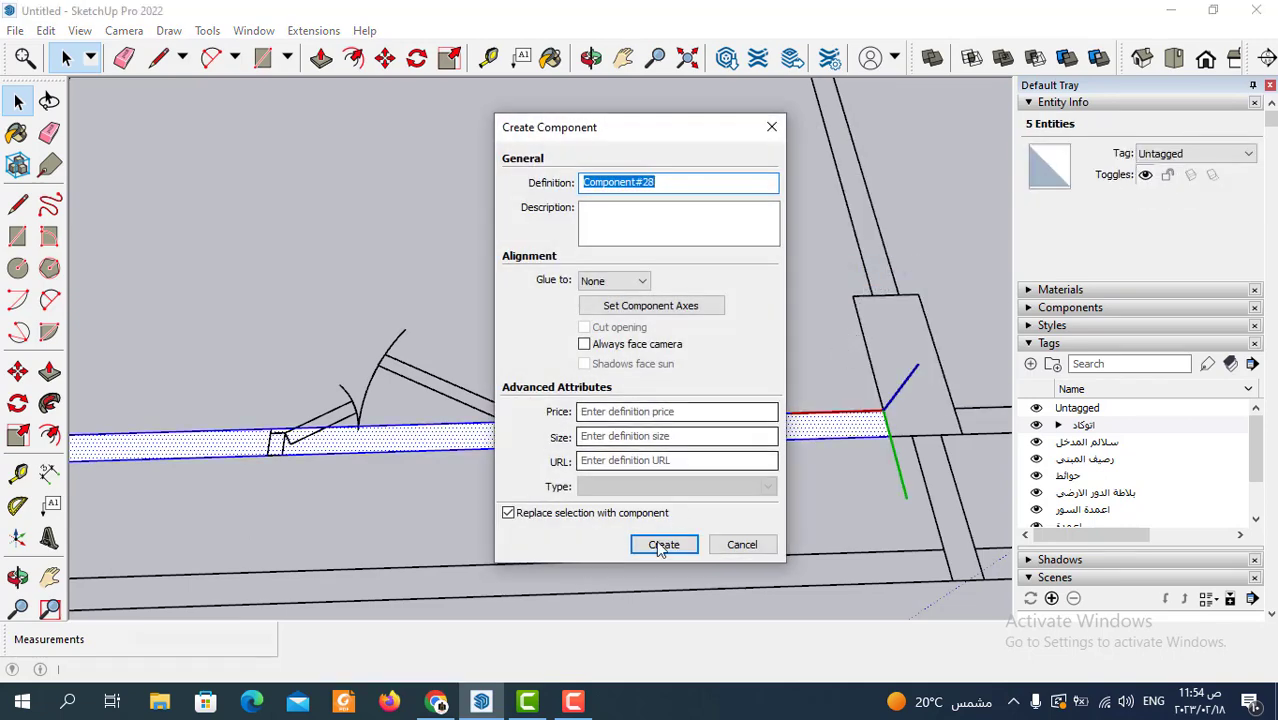
pyautogui.click(664, 545)
pyautogui.scroll(-3, 750, 466)
pyautogui.scroll(-2, 705, 500)
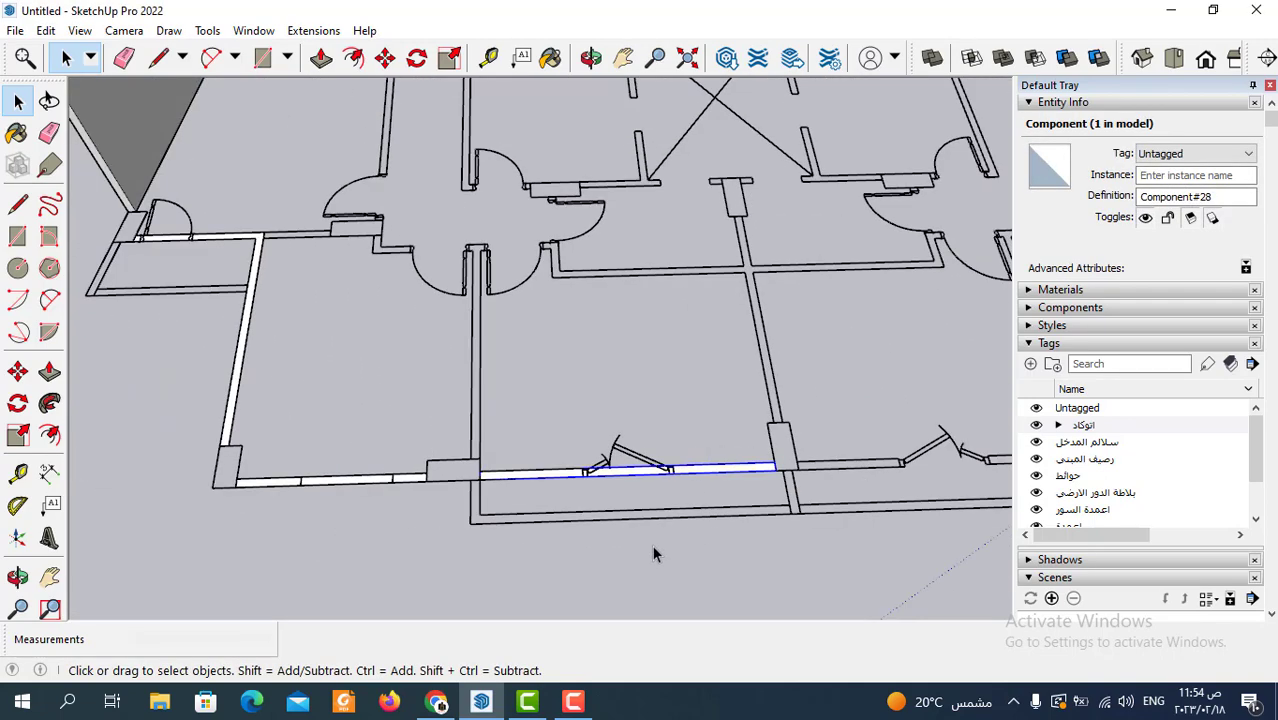
pyautogui.scroll(-2, 656, 540)
# Push/Pull the L-shaped wall component's top face up to 3.00 m
pyautogui.click(604, 476)
pyautogui.moveTo(522, 394); pyautogui.dragTo(542, 322, button='middle')
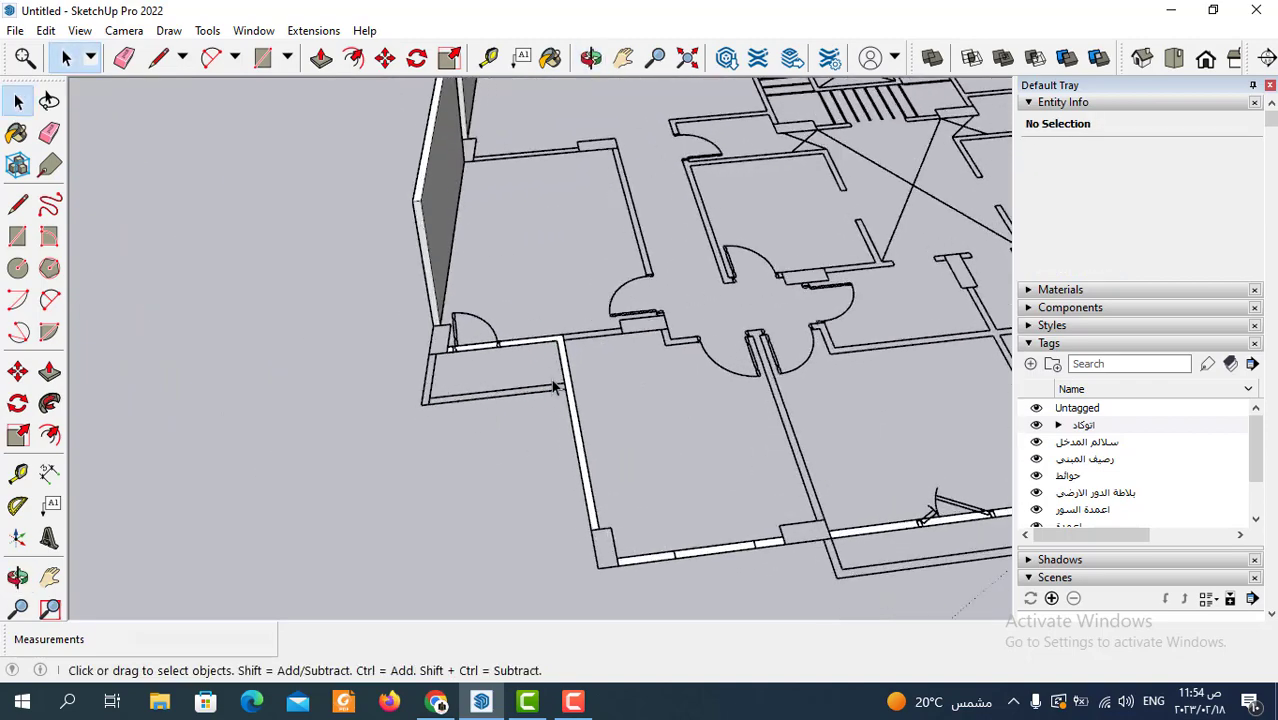
pyautogui.scroll(3, 575, 355)
pyautogui.scroll(2, 580, 390)
pyautogui.scroll(2, 615, 425)
pyautogui.doubleClick(645, 432)
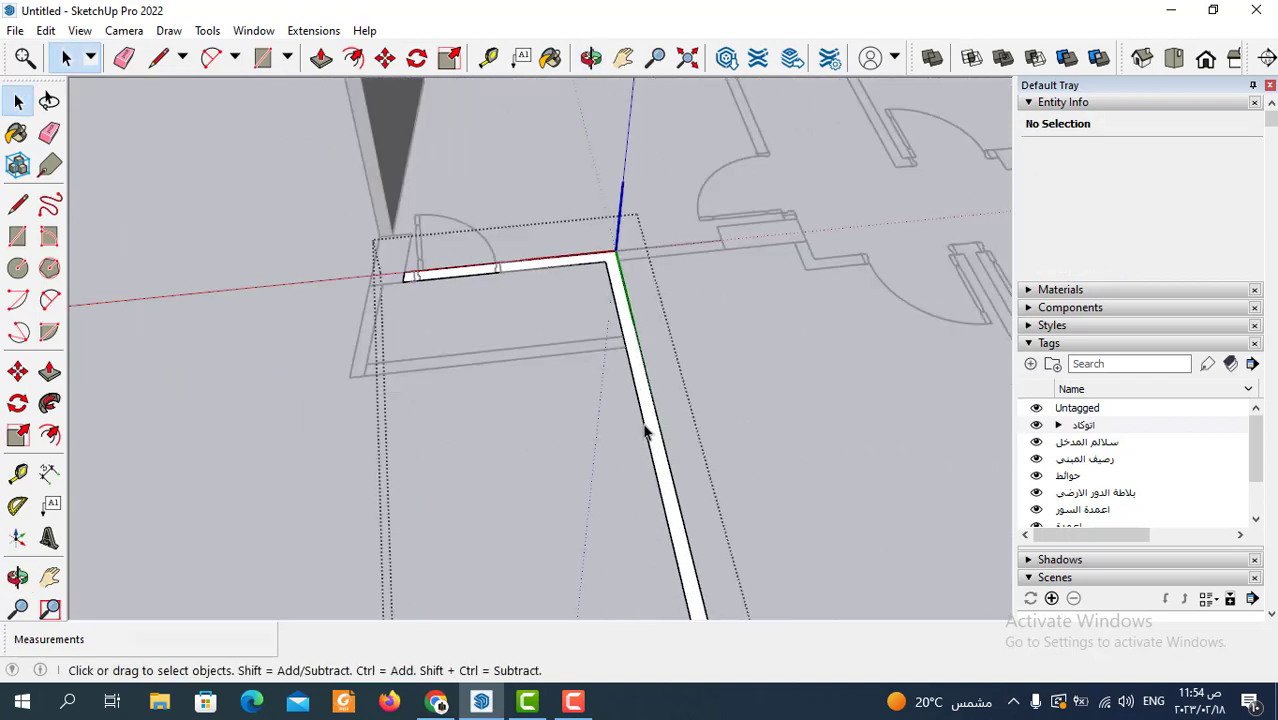
pyautogui.click(325, 62)
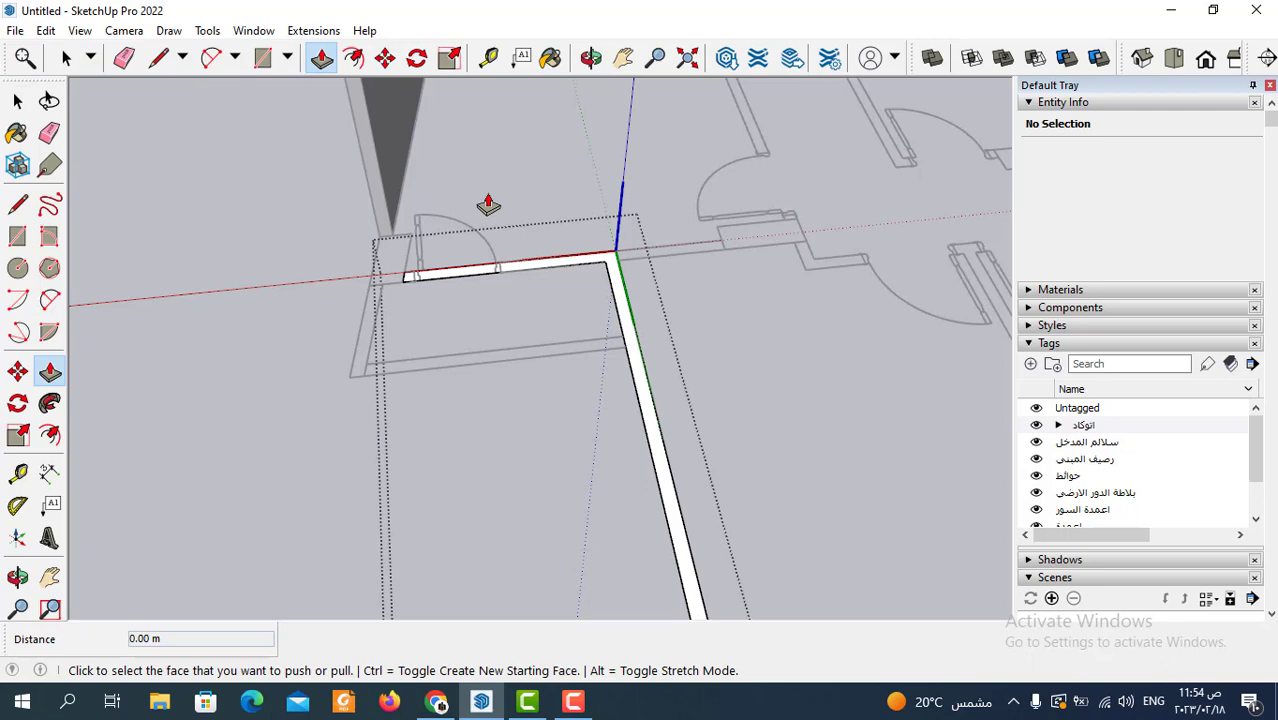
pyautogui.click(645, 378)
pyautogui.click(622, 360)
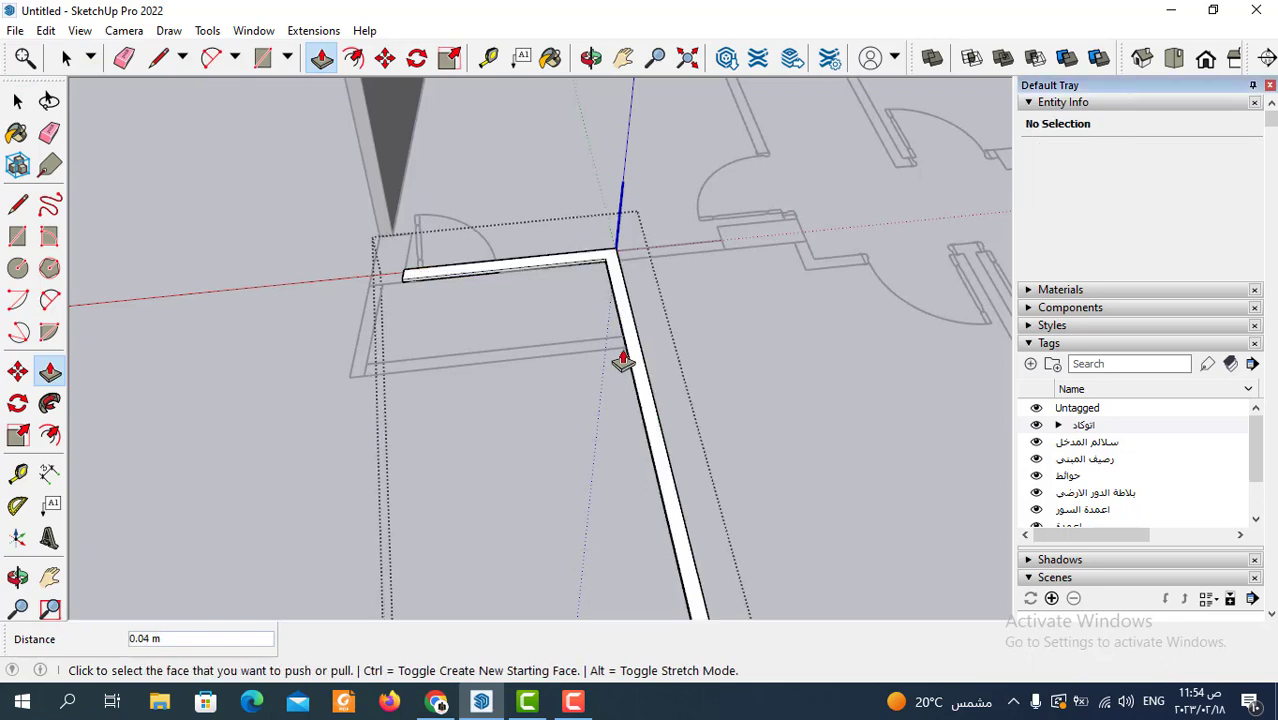
pyautogui.click(642, 410)
pyautogui.press('Return')
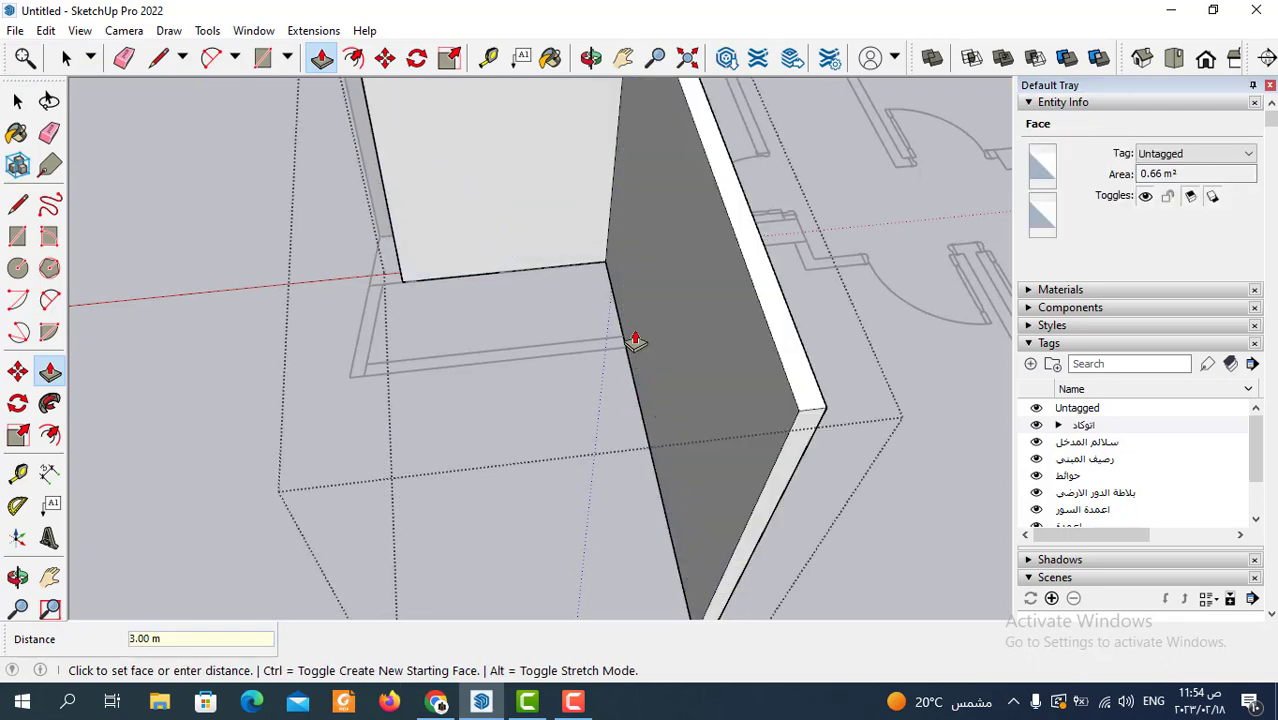
pyautogui.scroll(-2, 636, 337)
pyautogui.scroll(-2, 571, 214)
# Copy Component#26 with Move plus Ctrl and place it beside the building
pyautogui.click(65, 60)
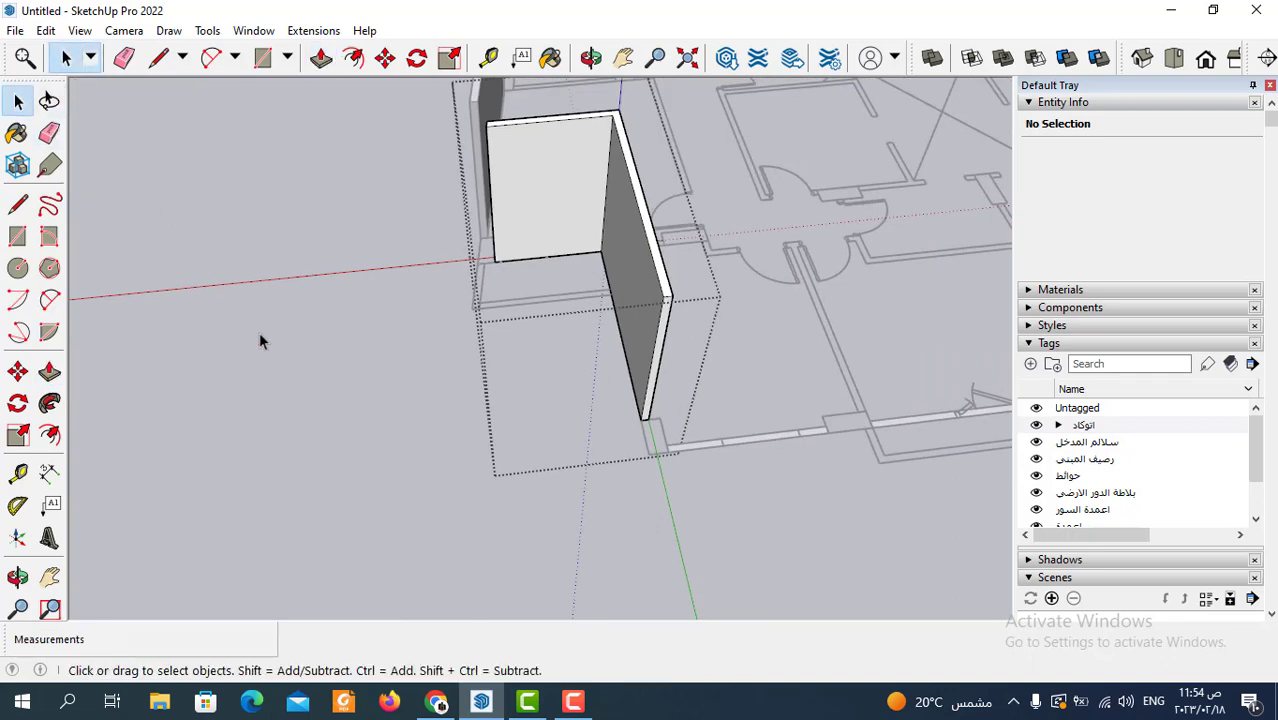
pyautogui.moveTo(259, 331); pyautogui.dragTo(675, 328, button='middle')
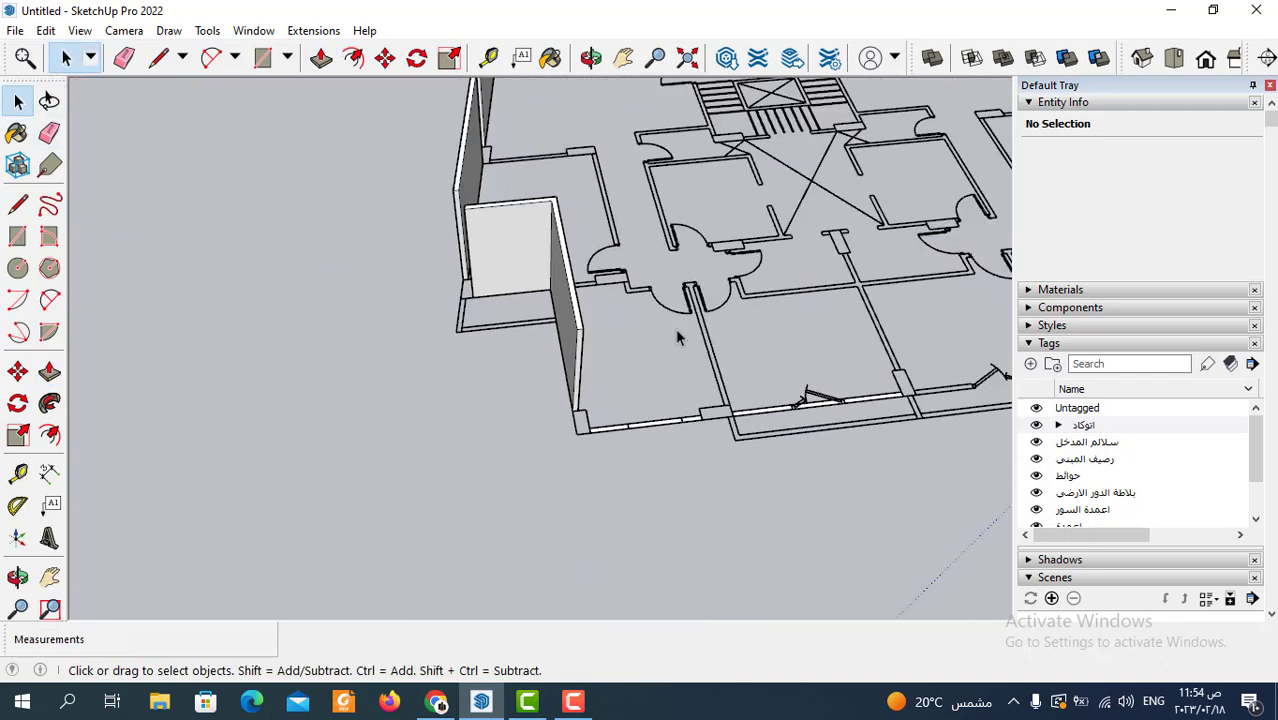
pyautogui.click(385, 57)
pyautogui.scroll(1, 474, 295)
pyautogui.scroll(1, 474, 295)
pyautogui.click(474, 295)
pyautogui.press('ctrl')
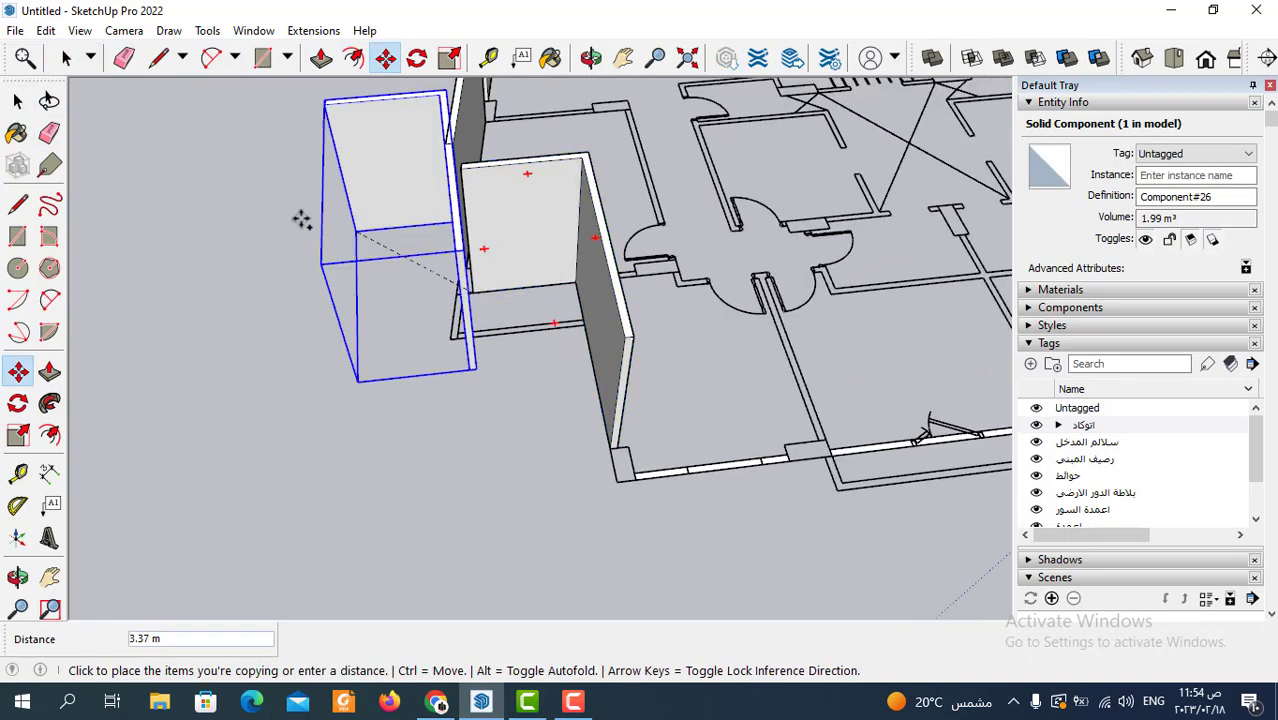
pyautogui.scroll(-2, 300, 214)
pyautogui.scroll(-2, 300, 260)
pyautogui.click(706, 393)
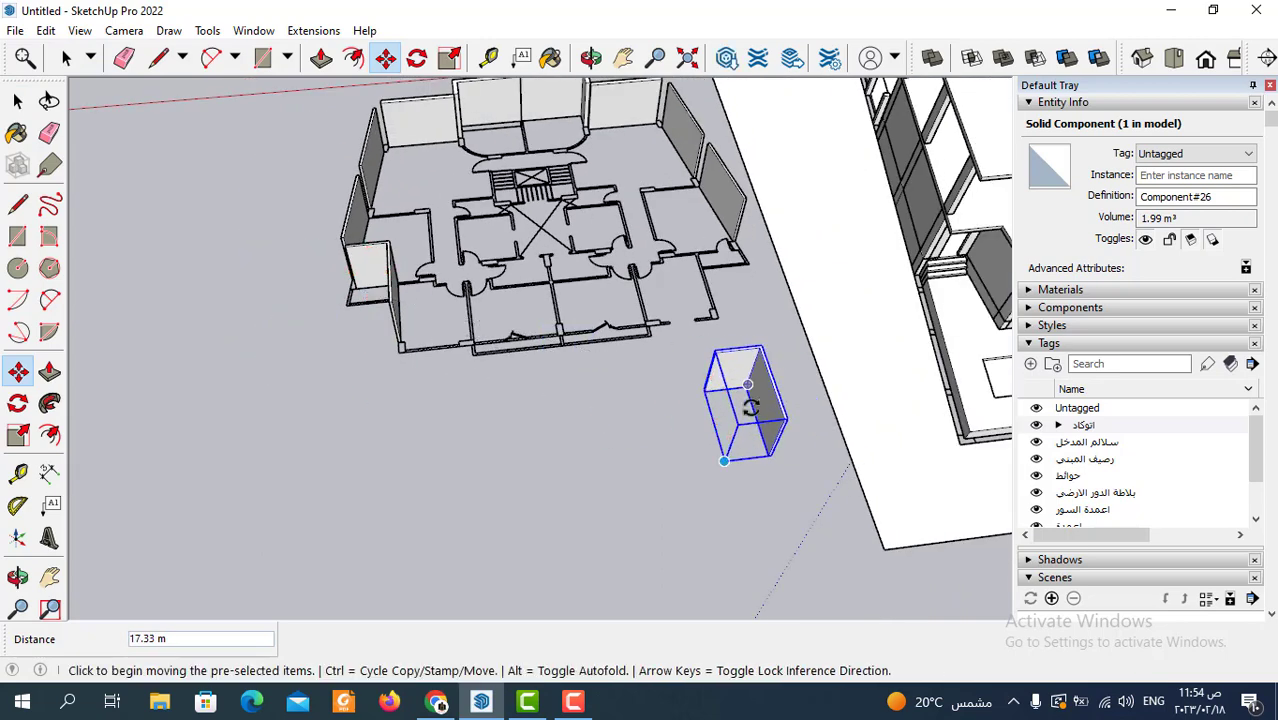
pyautogui.scroll(2, 695, 396)
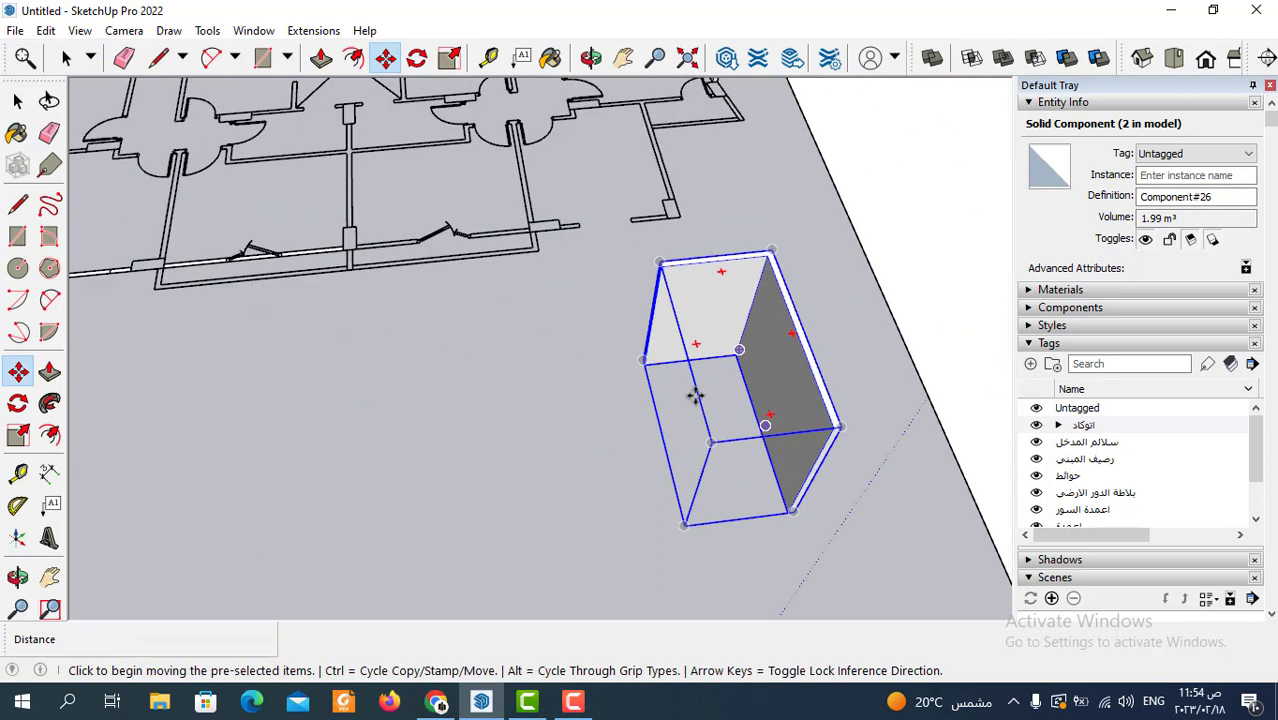
# Mirror the copy by scaling it -1 along the red axis
pyautogui.click(450, 58)
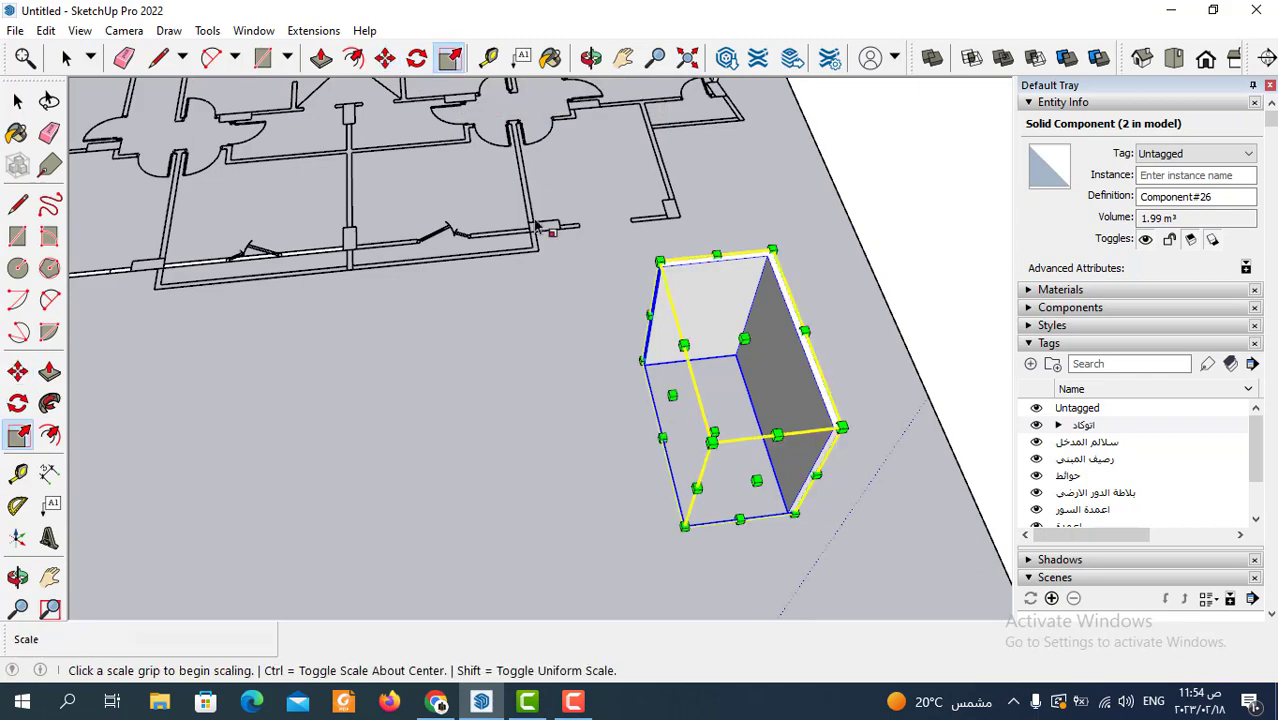
pyautogui.moveTo(548, 232)
pyautogui.mouseDown(button='middle')
pyautogui.moveTo(658, 318)
pyautogui.moveTo(648, 386)
pyautogui.mouseUp(button='middle')
pyautogui.moveTo(128, 462)
pyautogui.mouseDown(button='middle')
pyautogui.moveTo(380, 397)
pyautogui.moveTo(452, 392)
pyautogui.mouseUp(button='middle')
pyautogui.click(497, 349)
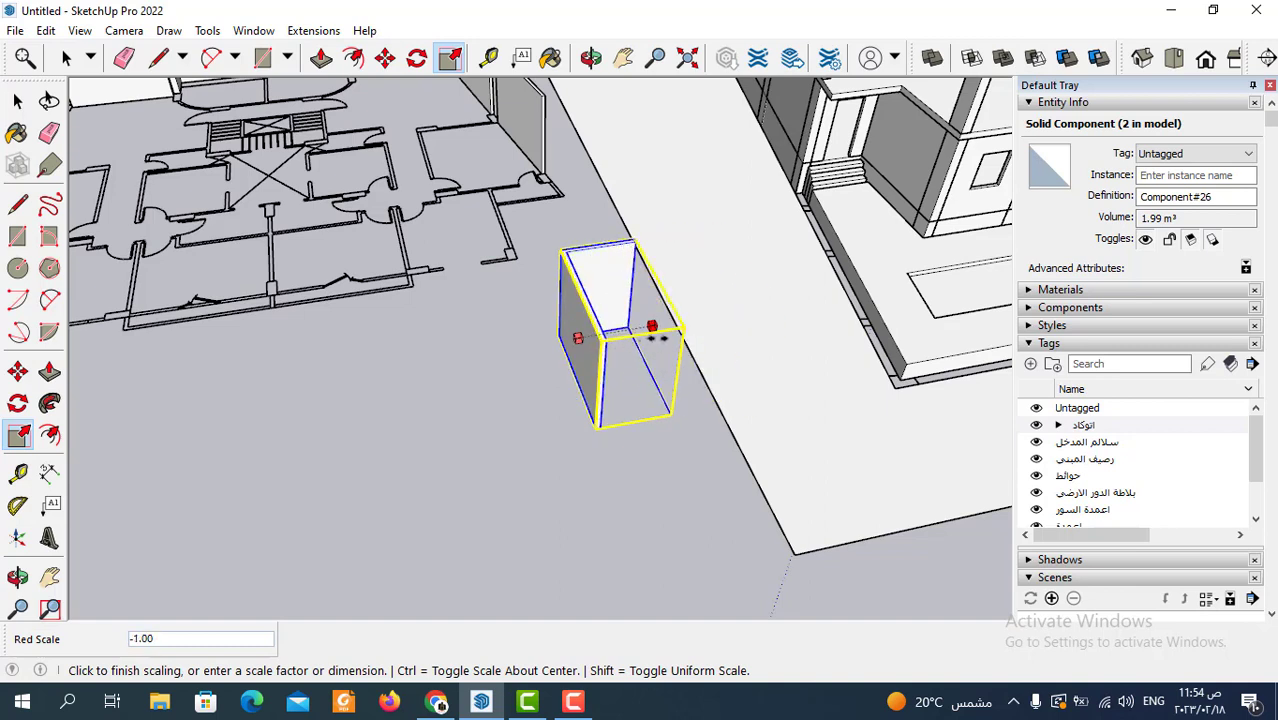
pyautogui.click(660, 337)
pyautogui.moveTo(479, 376); pyautogui.dragTo(296, 104, button='middle')
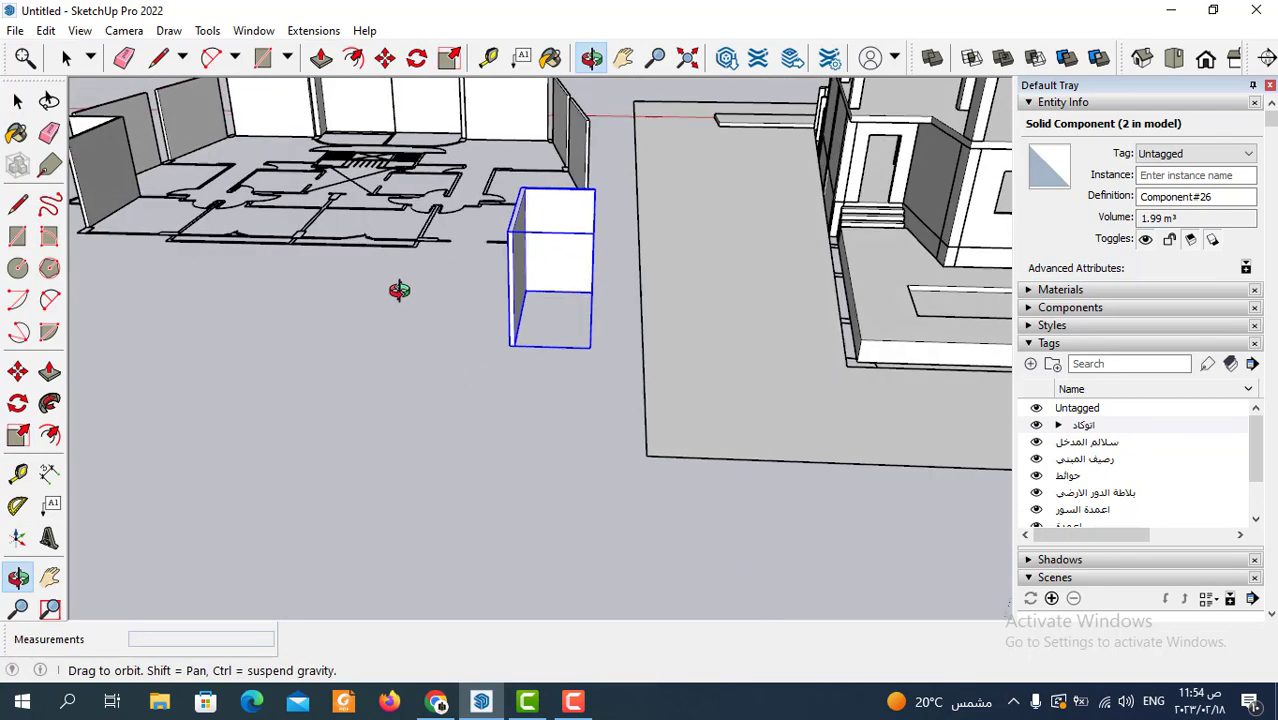
# Snap the mirrored box copy's corner onto the wall endpoint at the plan's right-hand end
pyautogui.click(386, 58)
pyautogui.scroll(2, 607, 282)
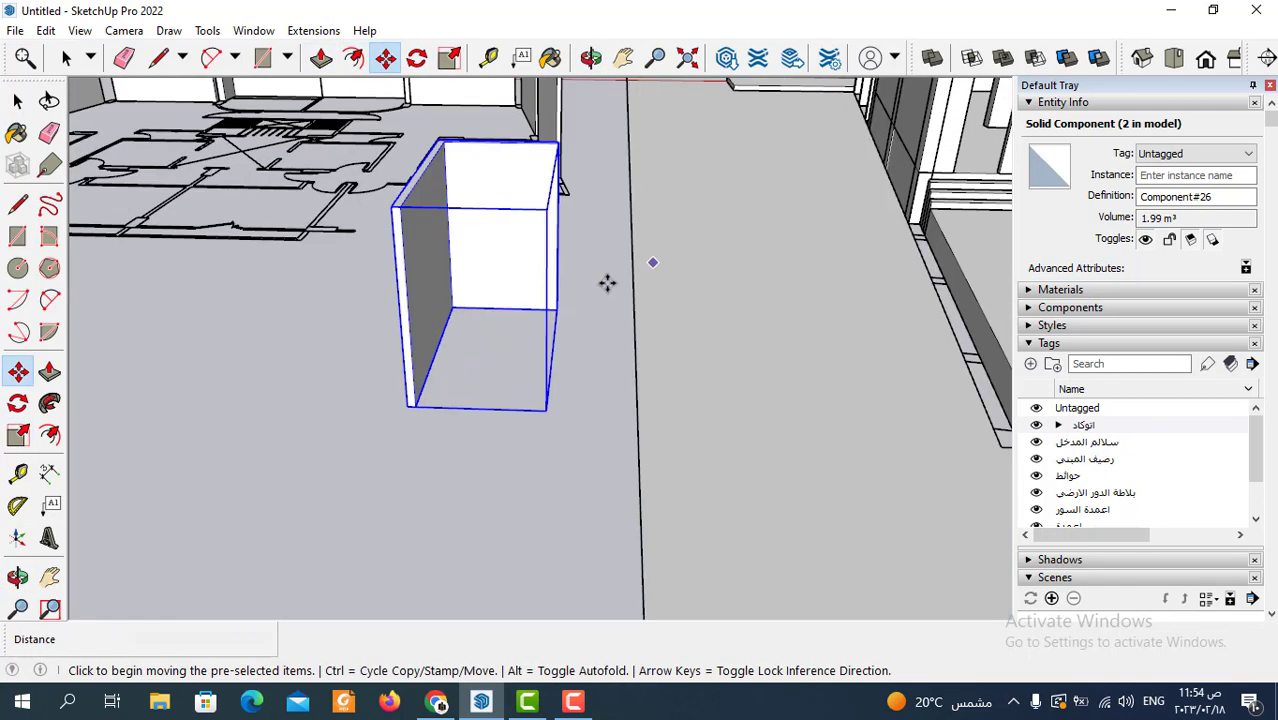
pyautogui.scroll(3, 559, 305)
pyautogui.scroll(1, 554, 315)
pyautogui.moveTo(509, 335); pyautogui.dragTo(535, 318, button='middle')
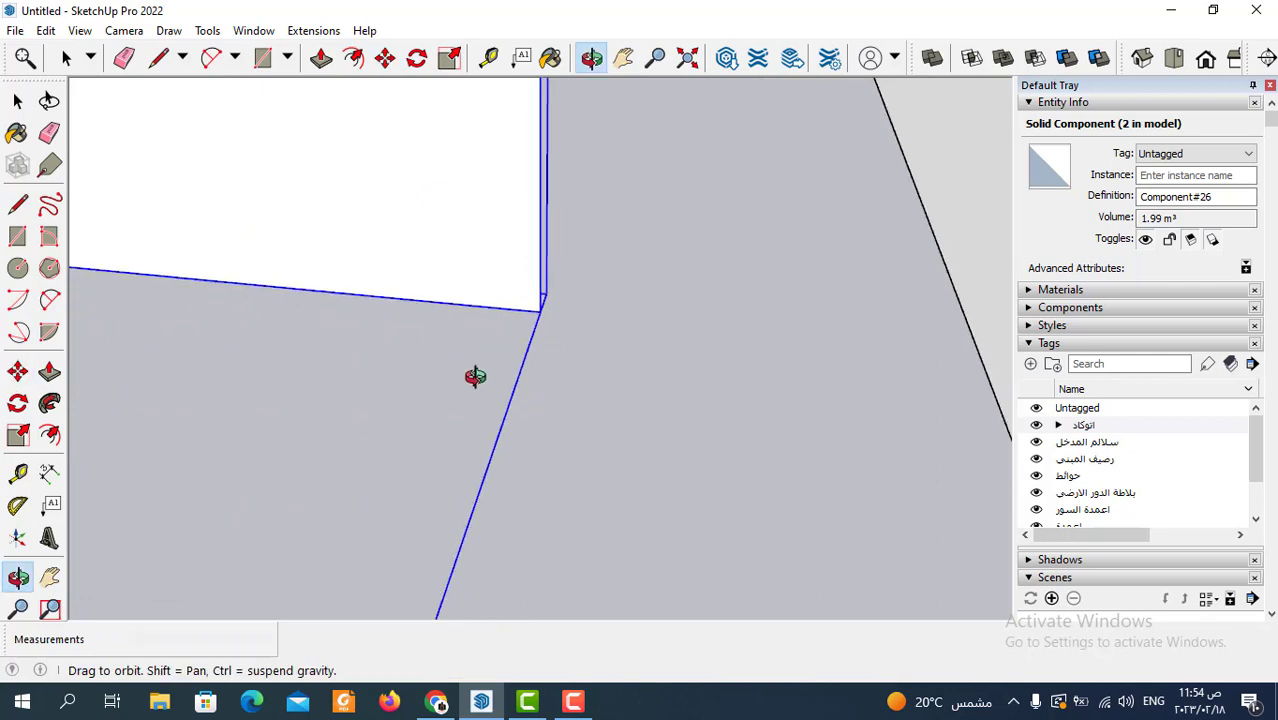
pyautogui.click(535, 316)
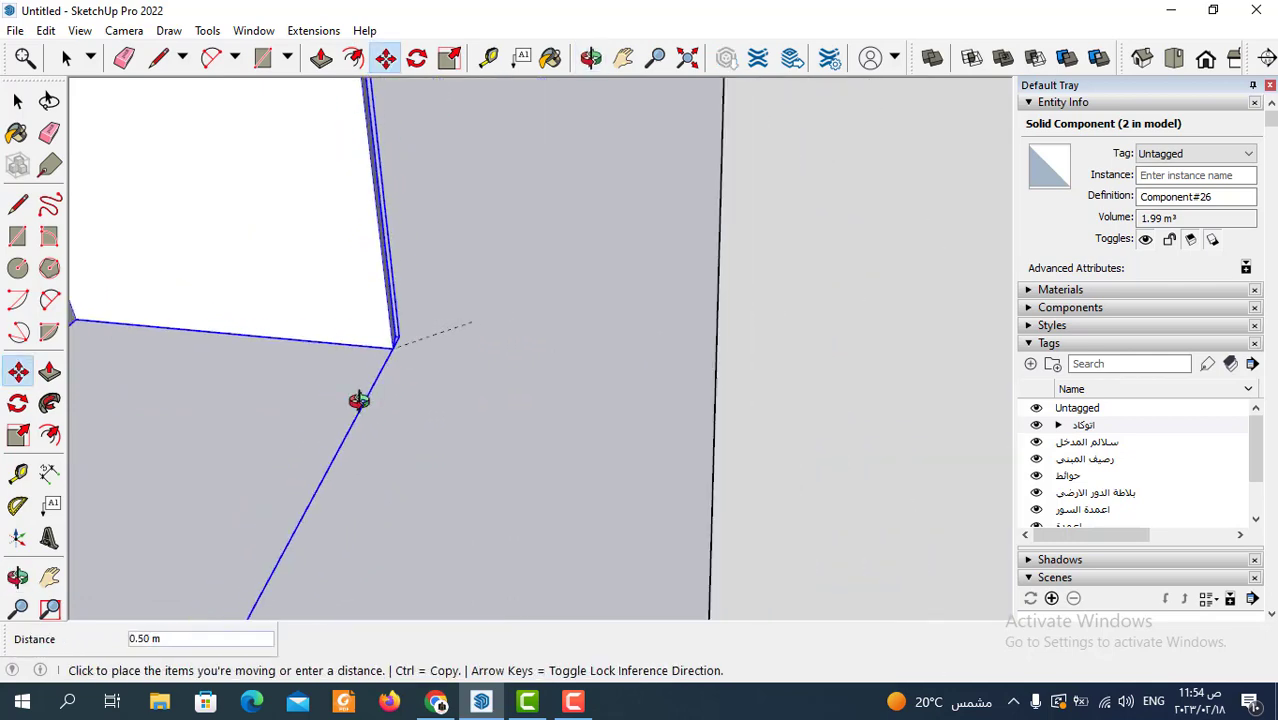
pyautogui.moveTo(359, 399)
pyautogui.mouseDown(button='middle')
pyautogui.moveTo(177, 531)
pyautogui.moveTo(176, 482)
pyautogui.mouseUp(button='middle')
pyautogui.scroll(-5, 190, 470)
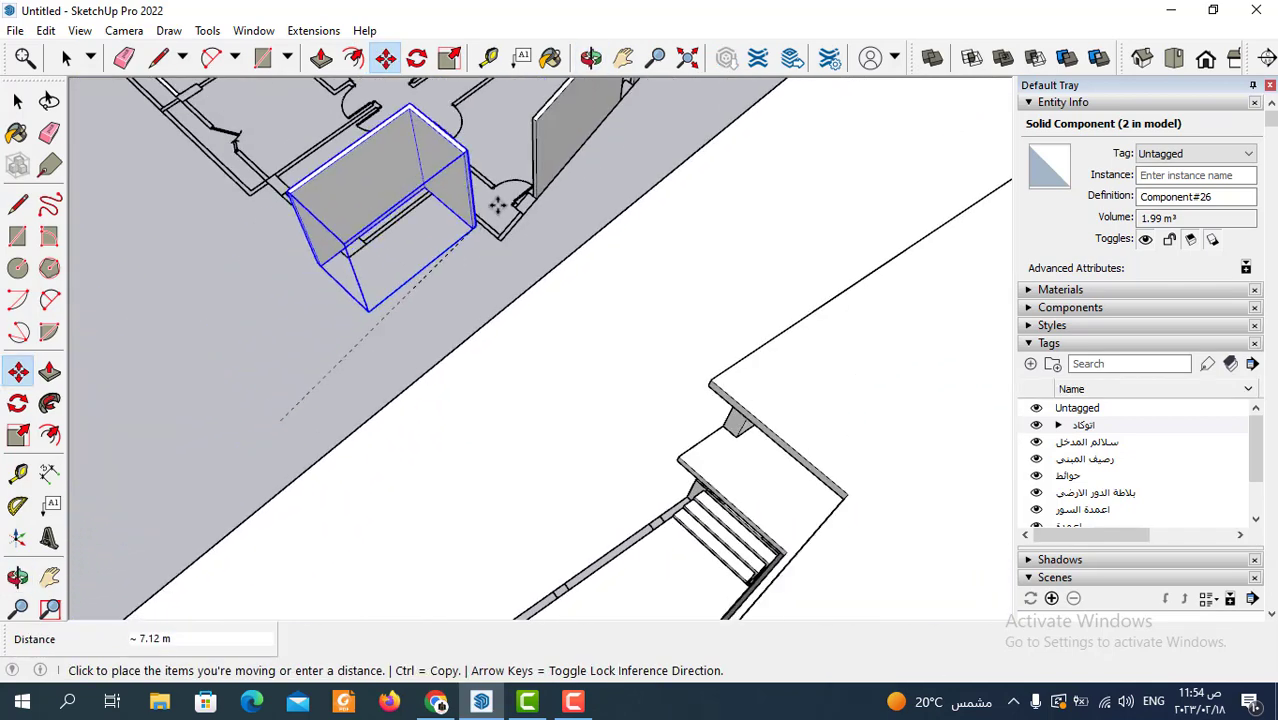
pyautogui.scroll(2, 520, 208)
pyautogui.scroll(2, 523, 192)
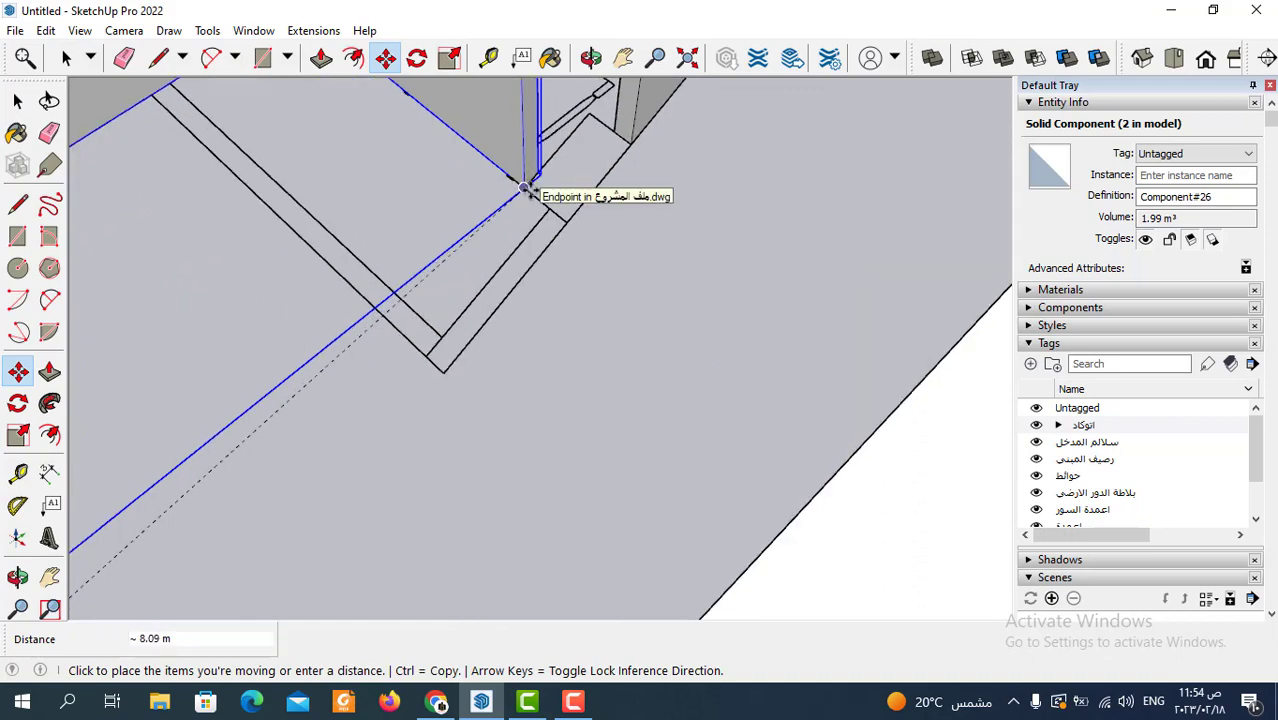
pyautogui.click(524, 190)
pyautogui.scroll(-3, 688, 305)
pyautogui.scroll(-3, 580, 322)
pyautogui.moveTo(580, 322)
pyautogui.mouseDown(button='middle')
pyautogui.moveTo(467, 350)
pyautogui.moveTo(730, 251)
pyautogui.mouseUp(button='middle')
pyautogui.scroll(-3, 467, 350)
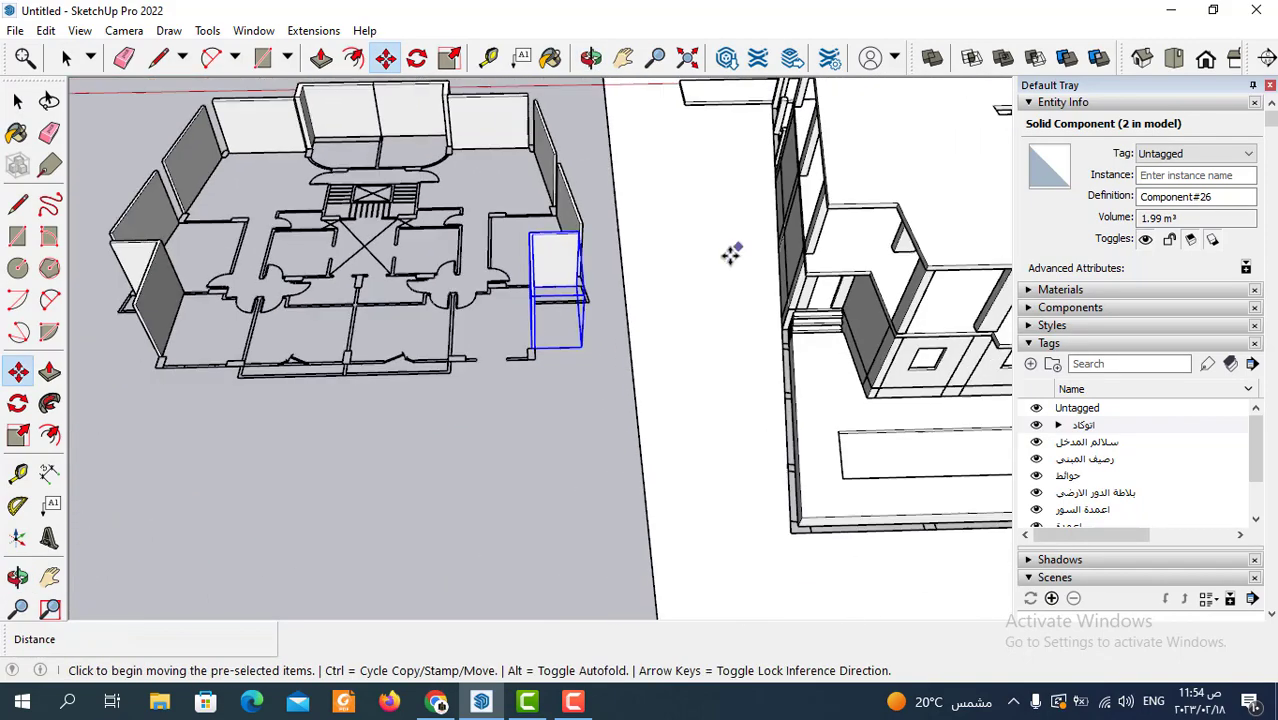
pyautogui.scroll(-2, 730, 251)
pyautogui.scroll(3, 170, 349)
pyautogui.scroll(2, 170, 349)
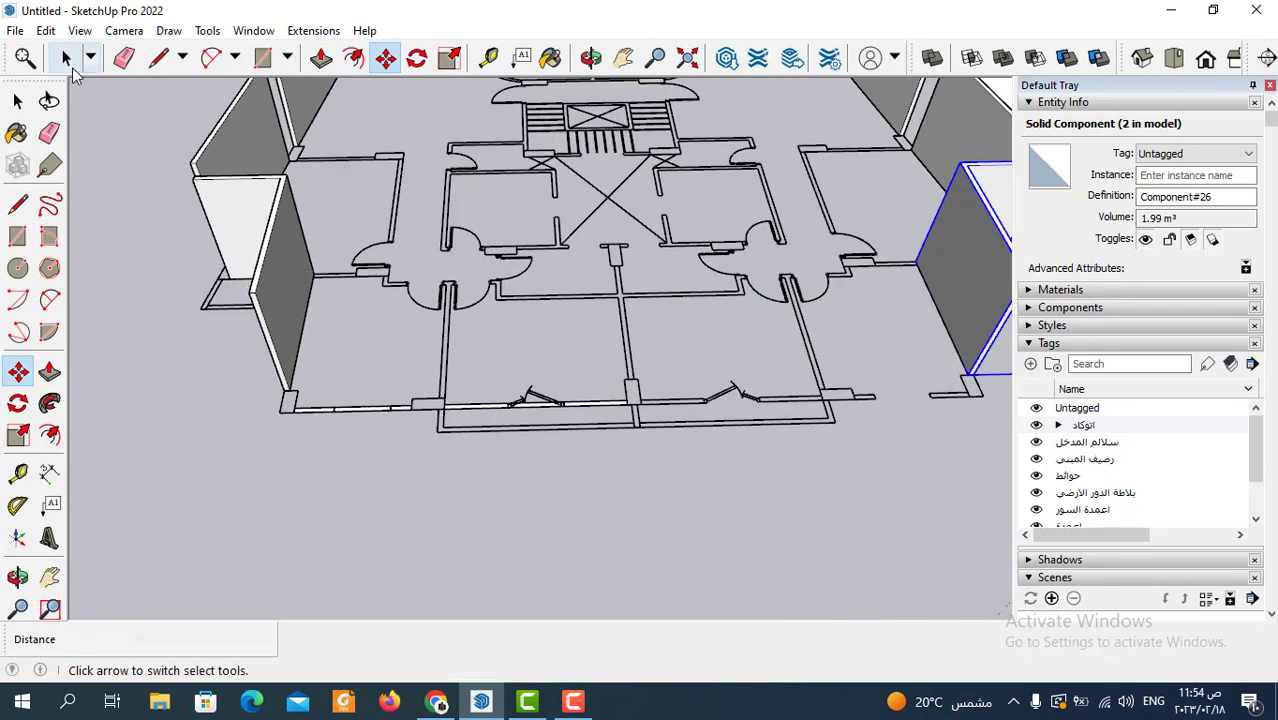
pyautogui.click(66, 57)
# Inside the left wall component, push/pull both L-shaped wall faces to 0.13 m thick
pyautogui.doubleClick(286, 190)
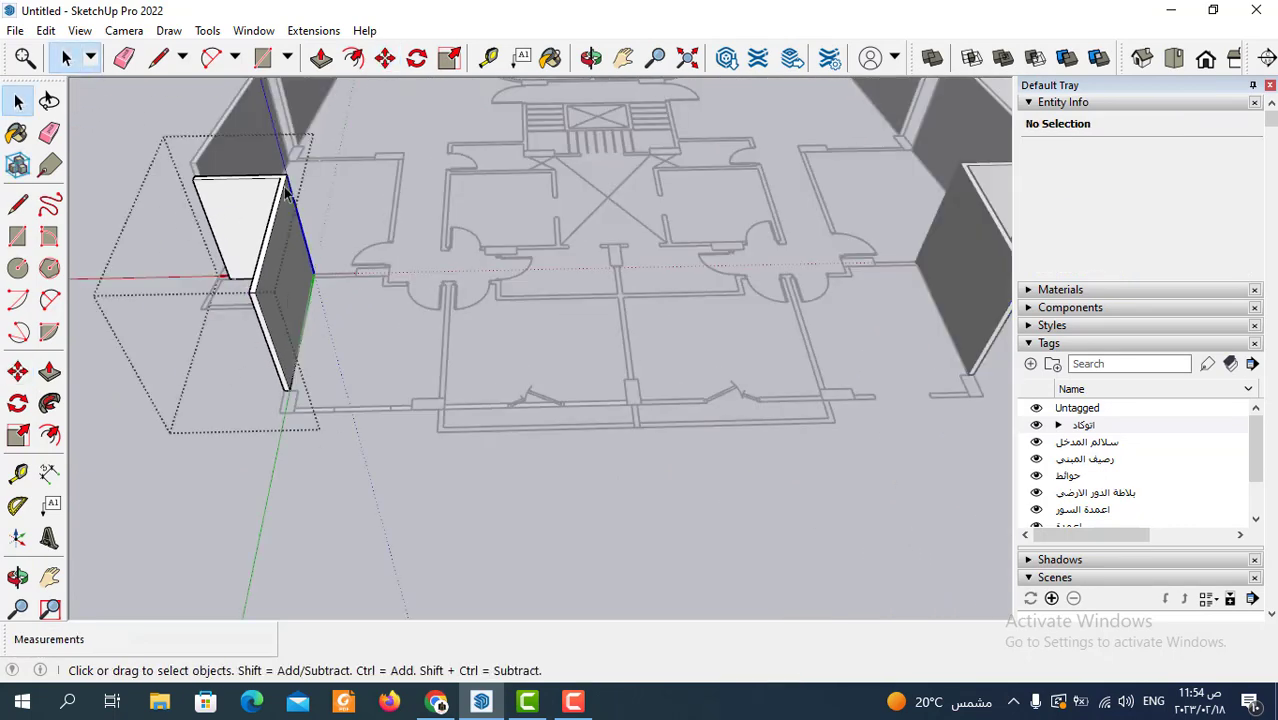
pyautogui.click(321, 59)
pyautogui.click(295, 283)
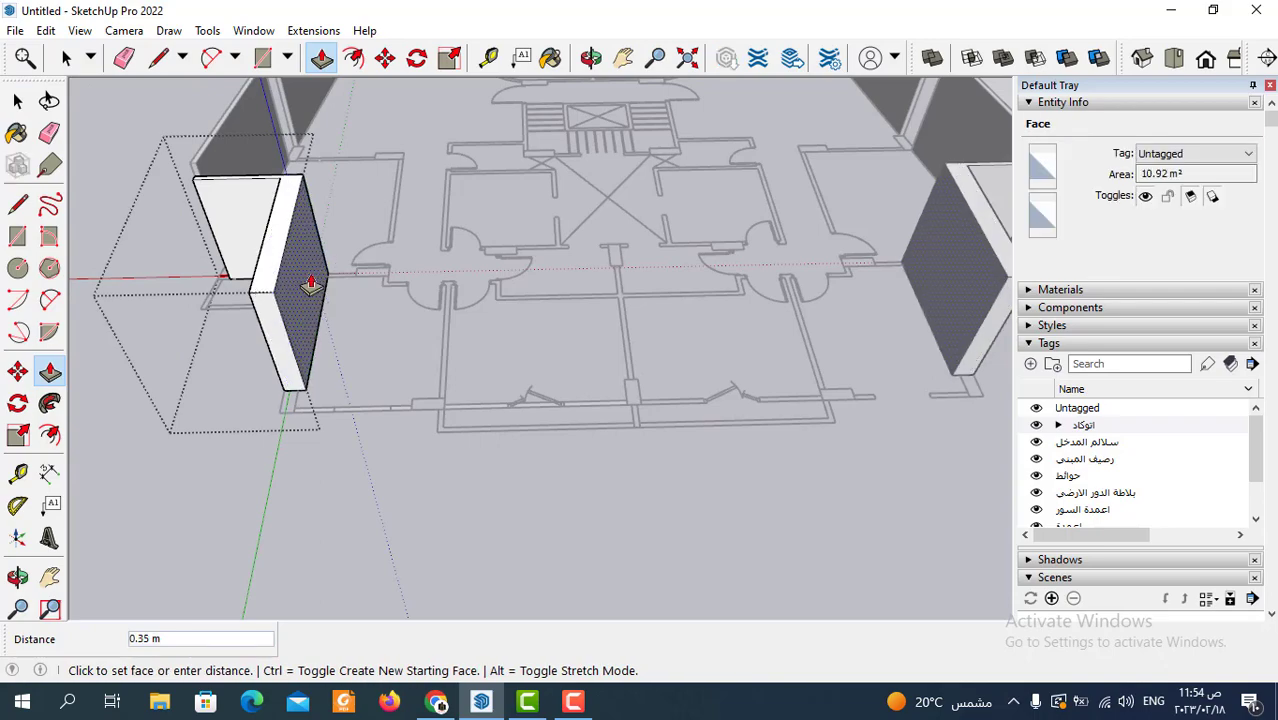
pyautogui.press('Return')
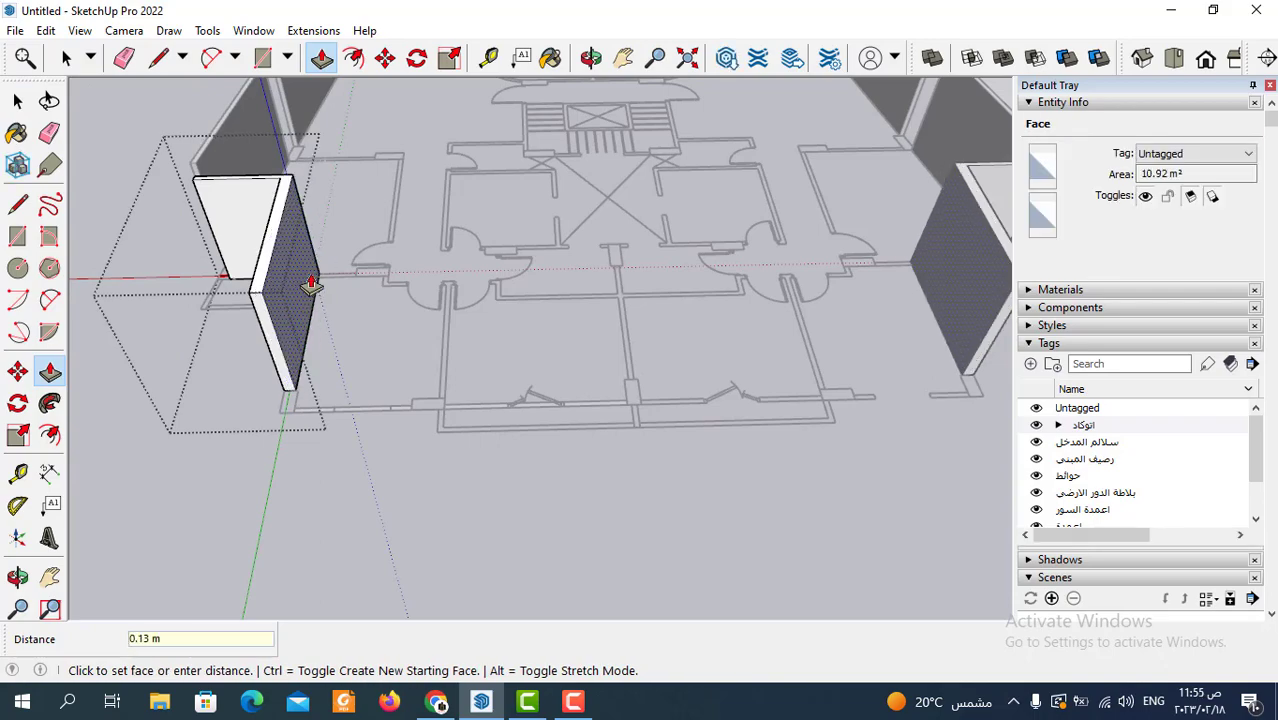
pyautogui.moveTo(345, 320)
pyautogui.mouseDown(button='middle')
pyautogui.moveTo(889, 231)
pyautogui.moveTo(542, 386)
pyautogui.moveTo(727, 356)
pyautogui.moveTo(610, 314)
pyautogui.mouseUp(button='middle')
pyautogui.click(610, 314)
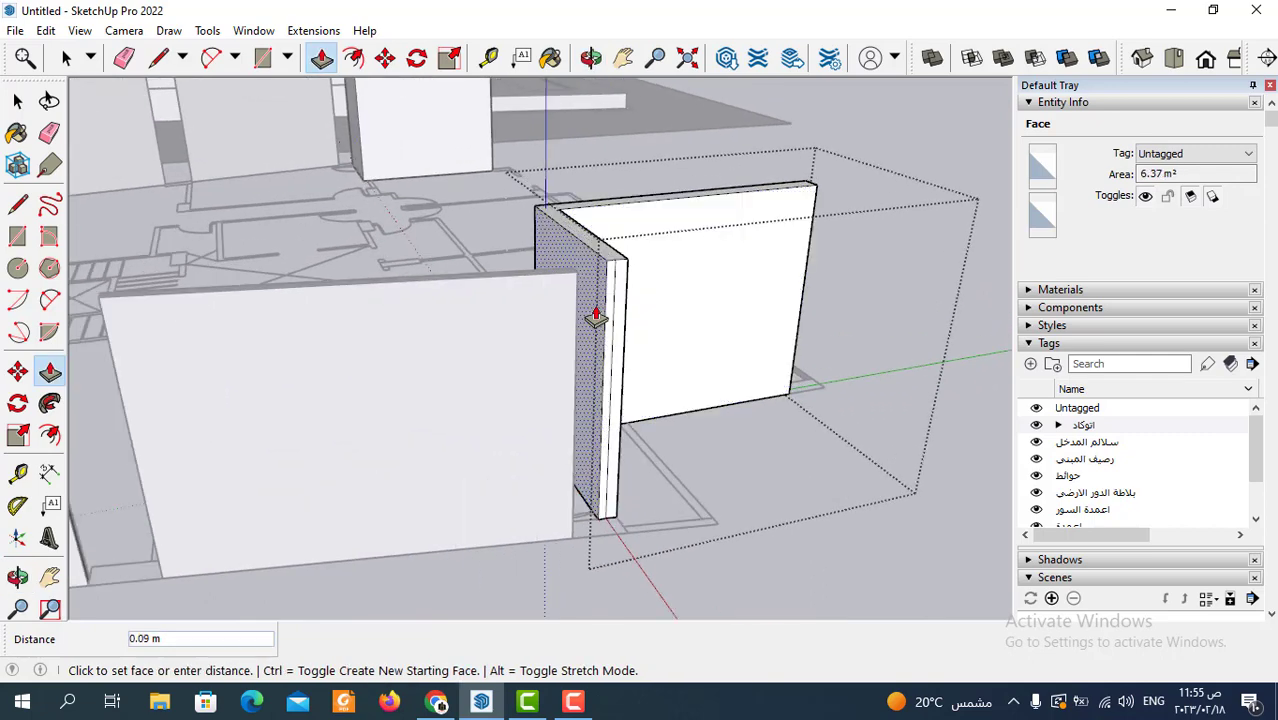
pyautogui.press('Return')
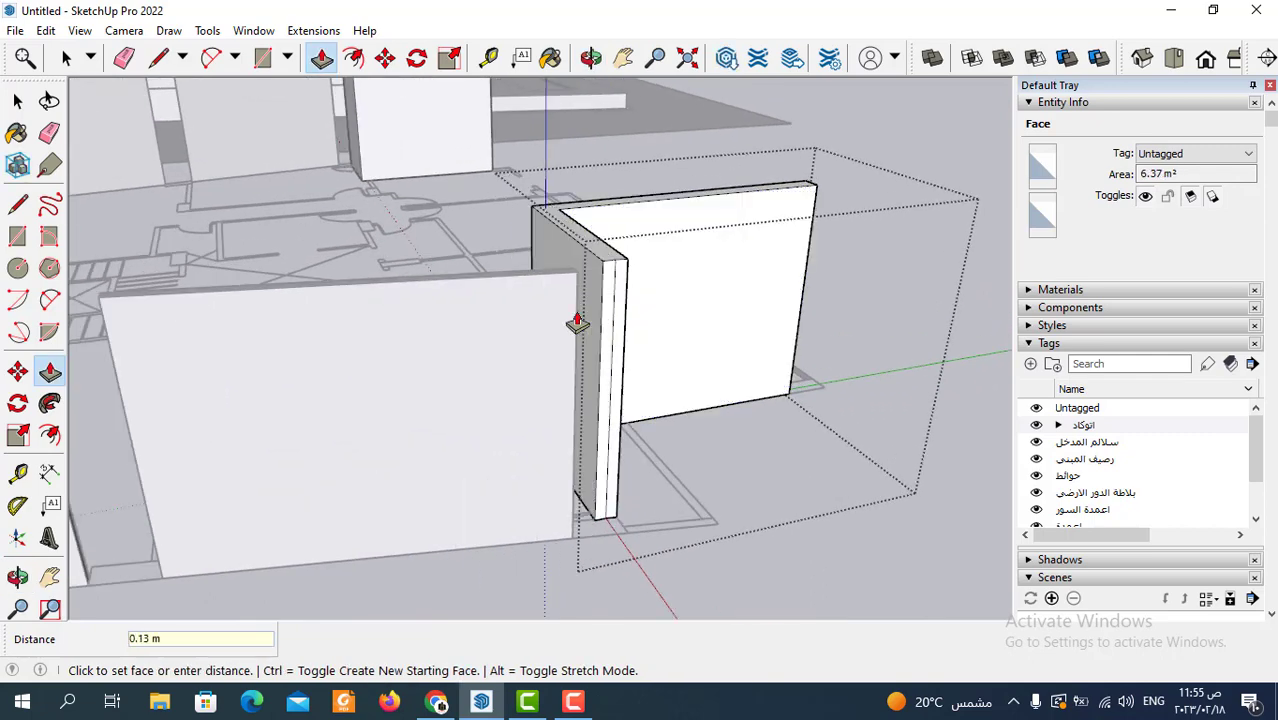
pyautogui.click(66, 57)
pyautogui.scroll(-3, 331, 414)
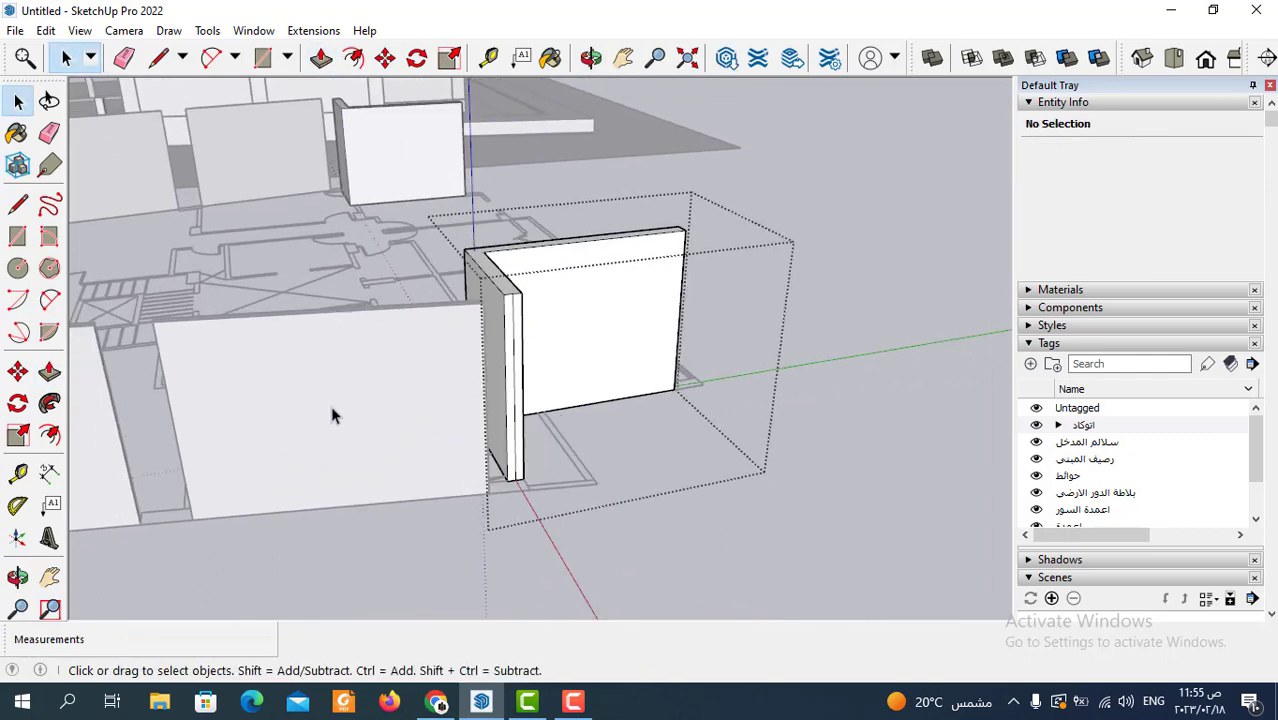
pyautogui.scroll(-3, 735, 422)
pyautogui.moveTo(735, 422)
pyautogui.mouseDown(button='middle')
pyautogui.moveTo(737, 378)
pyautogui.moveTo(348, 522)
pyautogui.moveTo(739, 402)
pyautogui.moveTo(437, 414)
pyautogui.moveTo(420, 373)
pyautogui.mouseUp(button='middle')
pyautogui.scroll(3, 277, 351)
# Raise the 2.49 m lower-left wall strip (Component#27) to 3.00 m tall and select it
pyautogui.scroll(3, 354, 345)
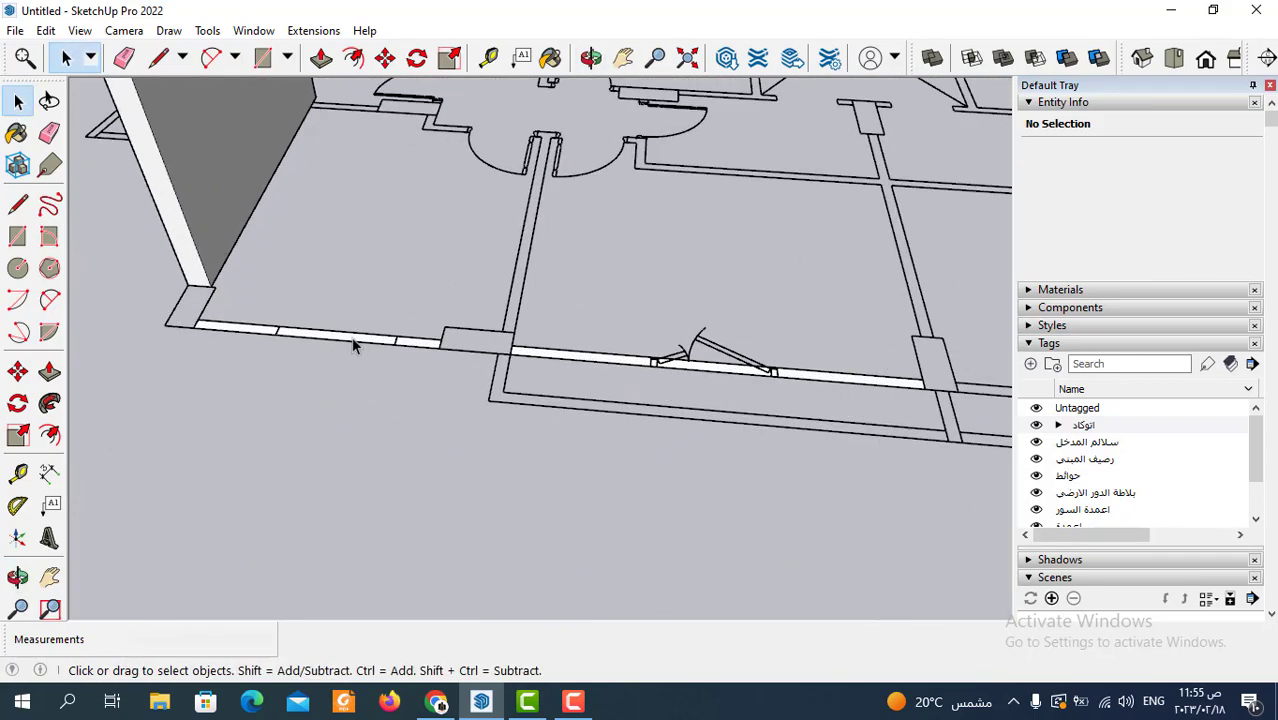
pyautogui.doubleClick(353, 345)
pyautogui.click(326, 61)
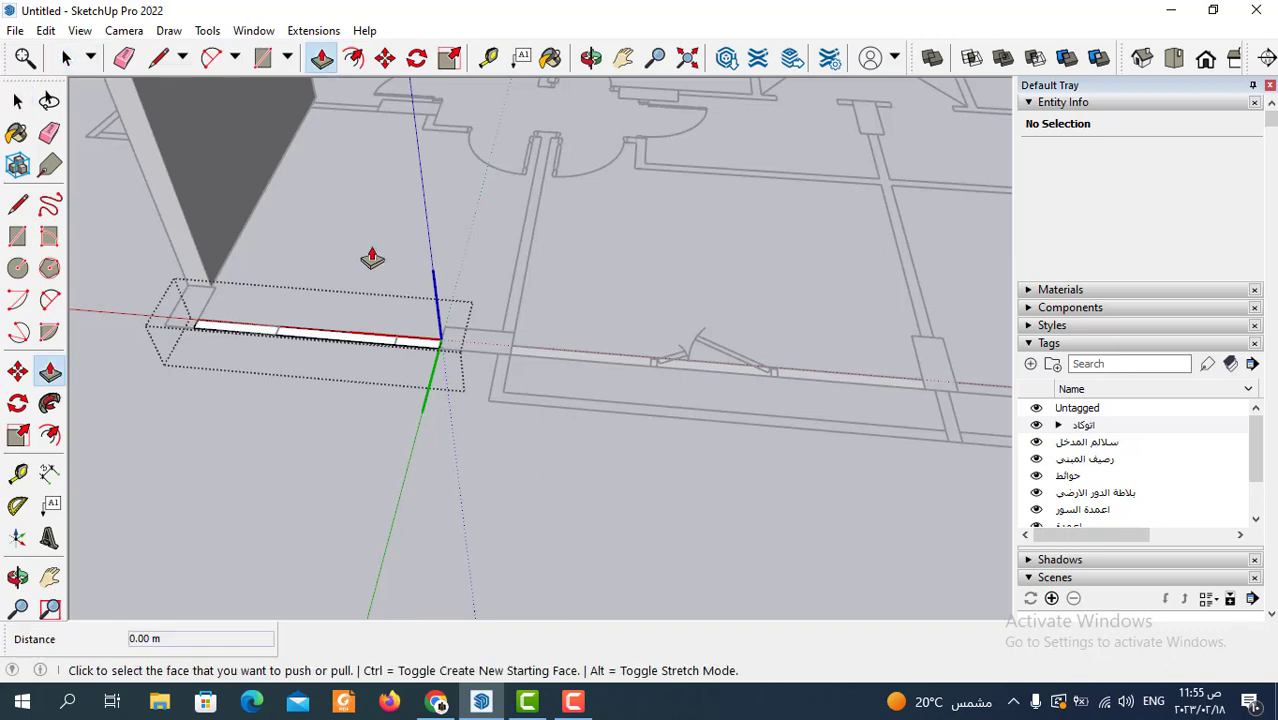
pyautogui.click(384, 352)
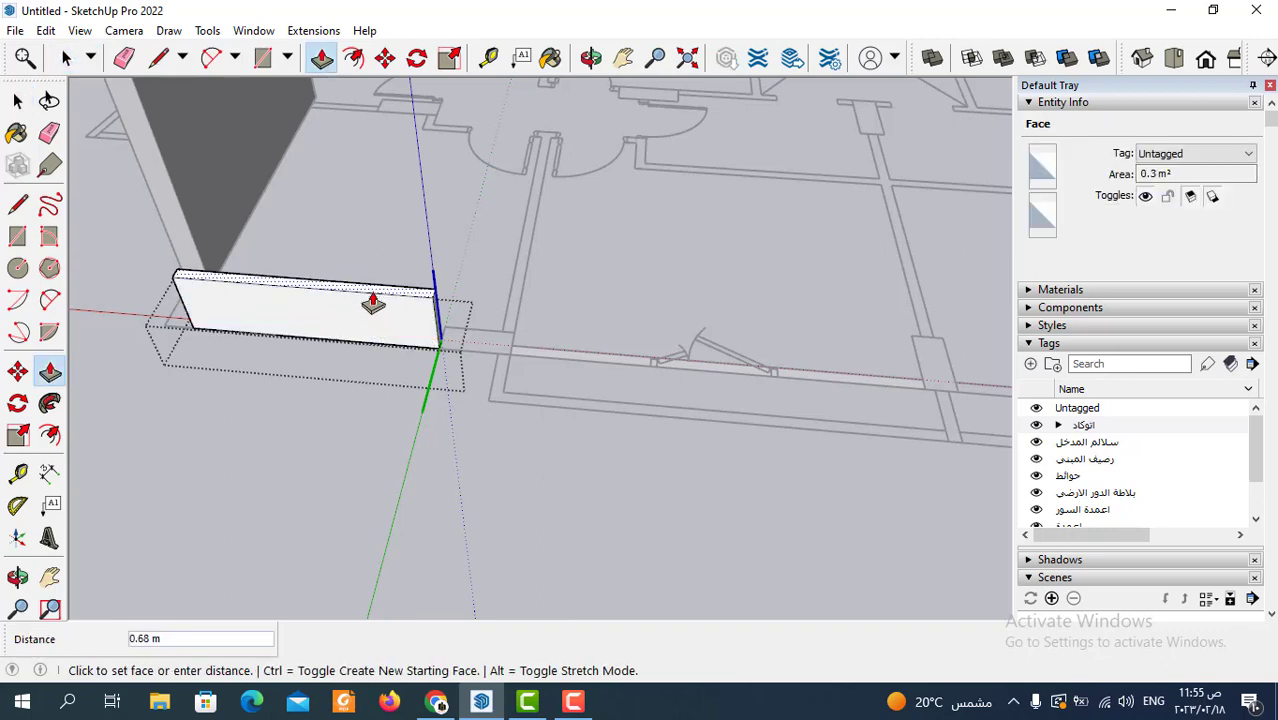
pyautogui.press('Return')
pyautogui.scroll(-3, 400, 340)
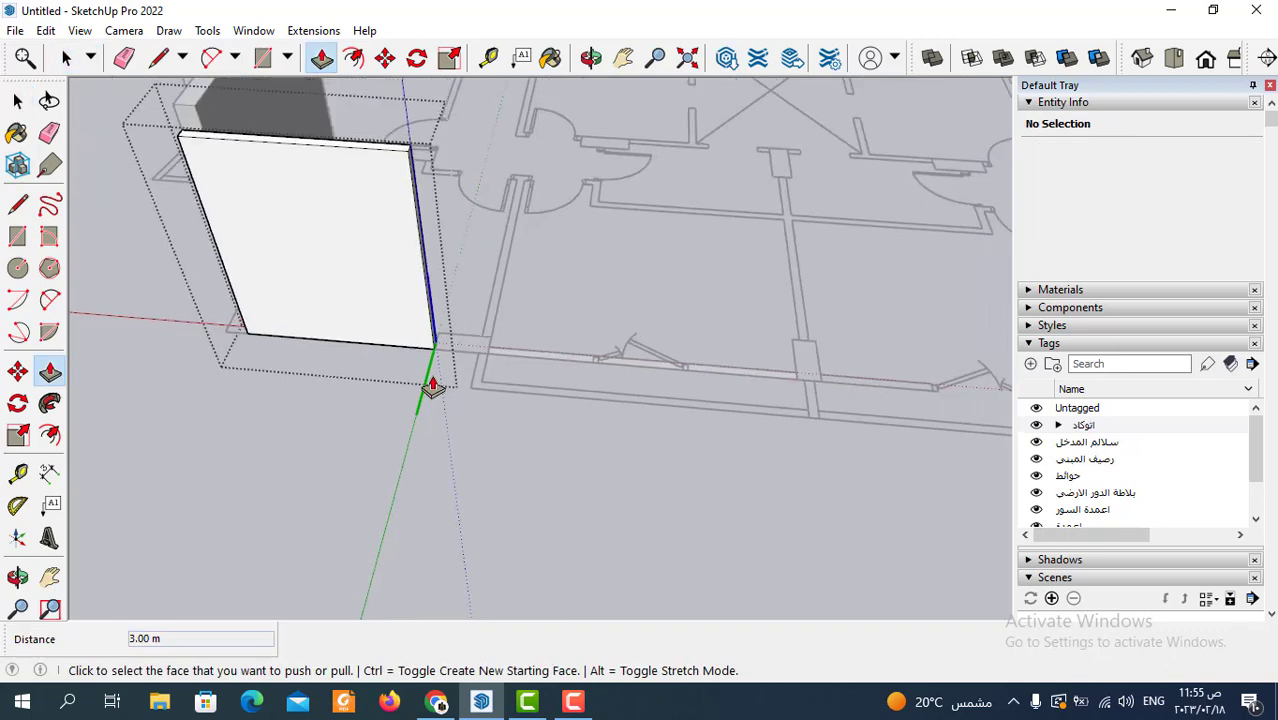
pyautogui.scroll(-1, 434, 379)
pyautogui.click(67, 58)
pyautogui.moveTo(159, 397)
pyautogui.mouseDown(button='middle')
pyautogui.moveTo(694, 443)
pyautogui.moveTo(549, 335)
pyautogui.mouseUp(button='middle')
pyautogui.click(549, 335)
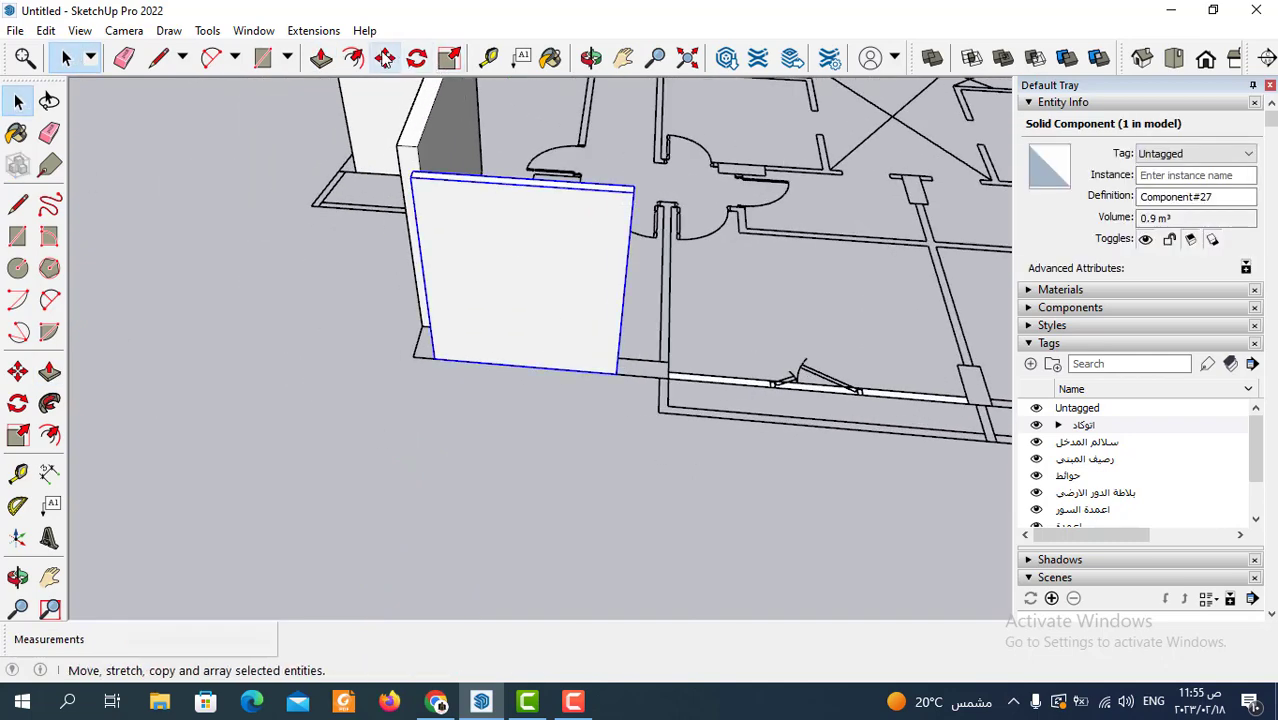
# Reposition the 3 m wall and place a copy of it toward the lower right
pyautogui.click(385, 58)
pyautogui.scroll(3, 434, 363)
pyautogui.scroll(2, 455, 373)
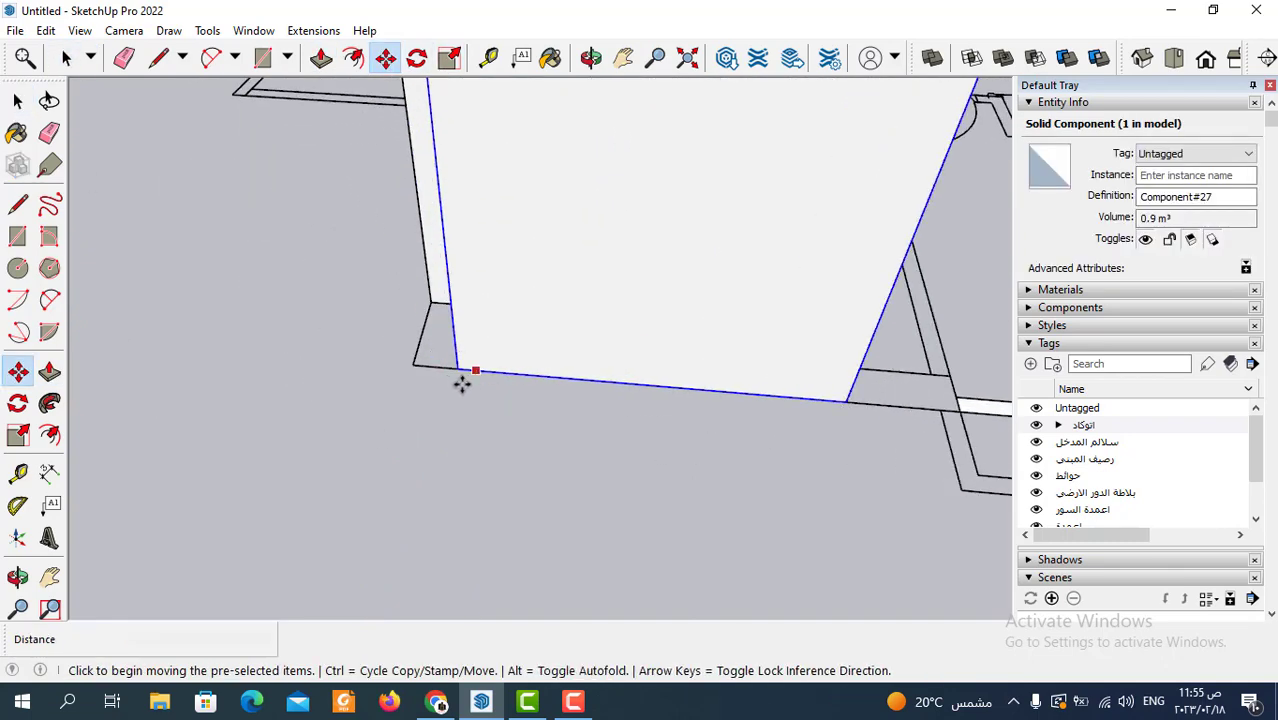
pyautogui.click(455, 370)
pyautogui.scroll(-1, 371, 271)
pyautogui.scroll(-3, 379, 322)
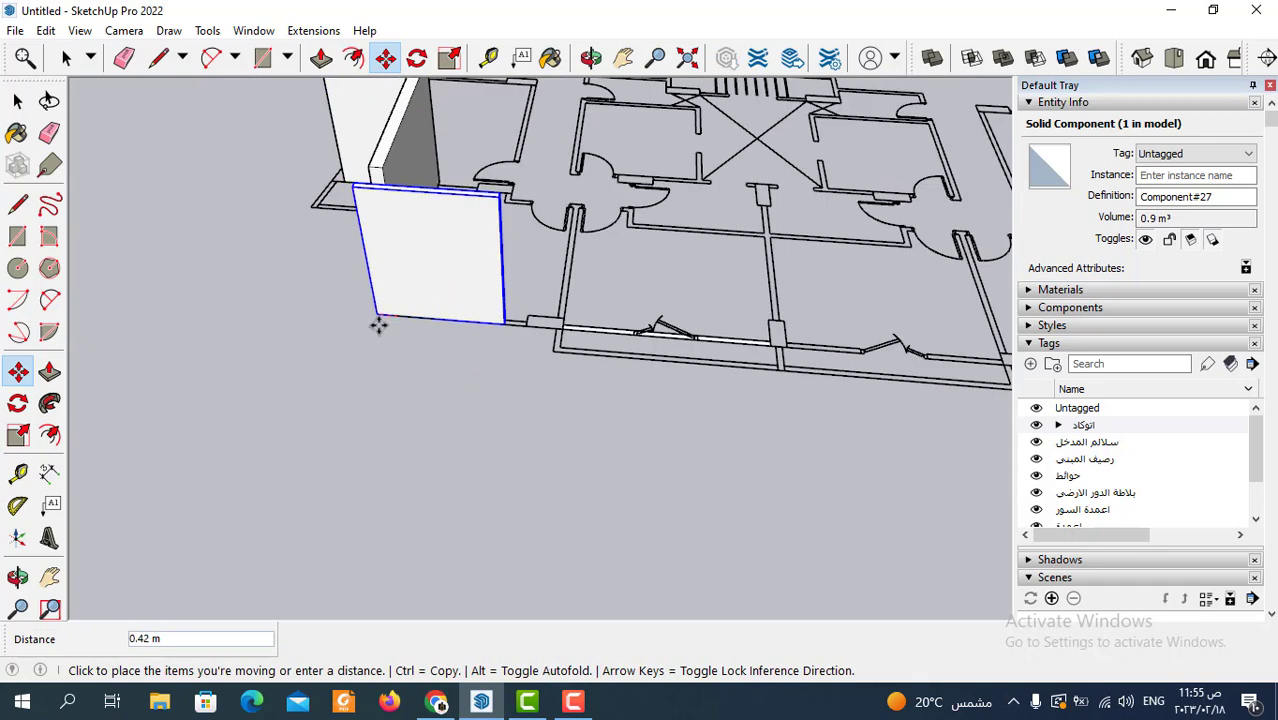
pyautogui.scroll(-2, 391, 305)
pyautogui.click(403, 332)
pyautogui.scroll(3, 396, 337)
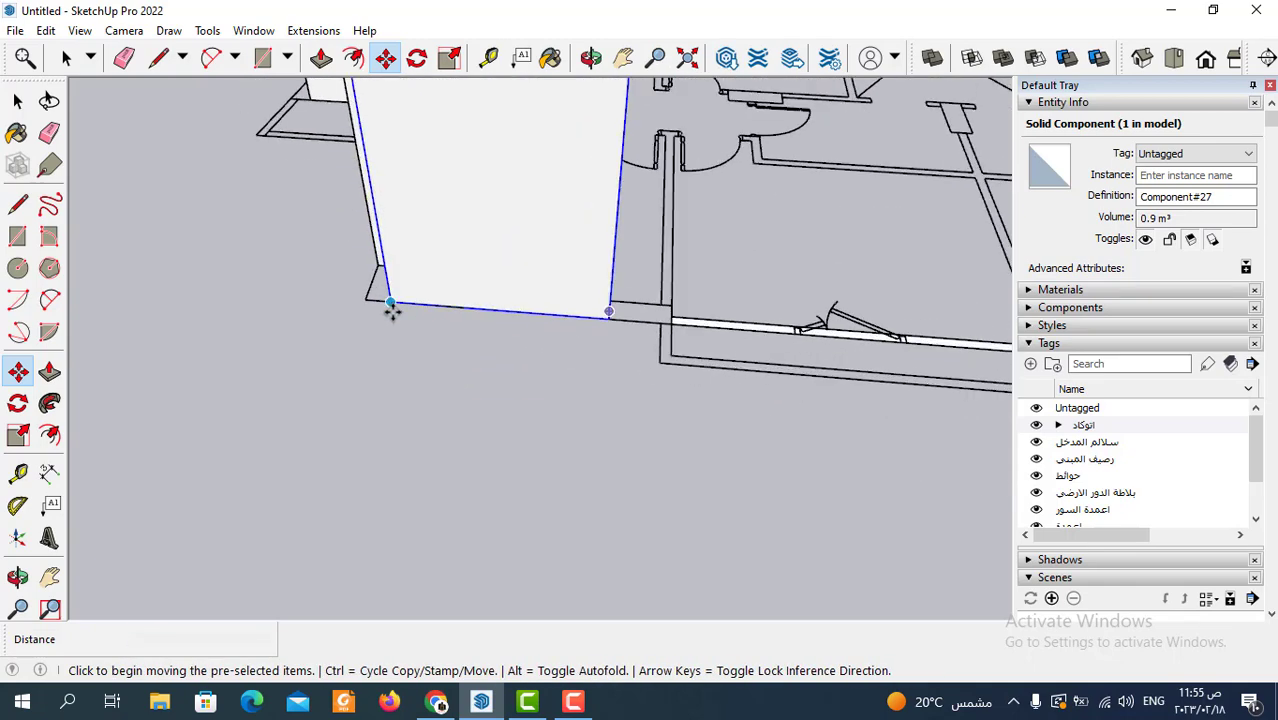
pyautogui.click(391, 305)
pyautogui.scroll(-3, 370, 320)
pyautogui.scroll(-2, 354, 328)
pyautogui.click(667, 450)
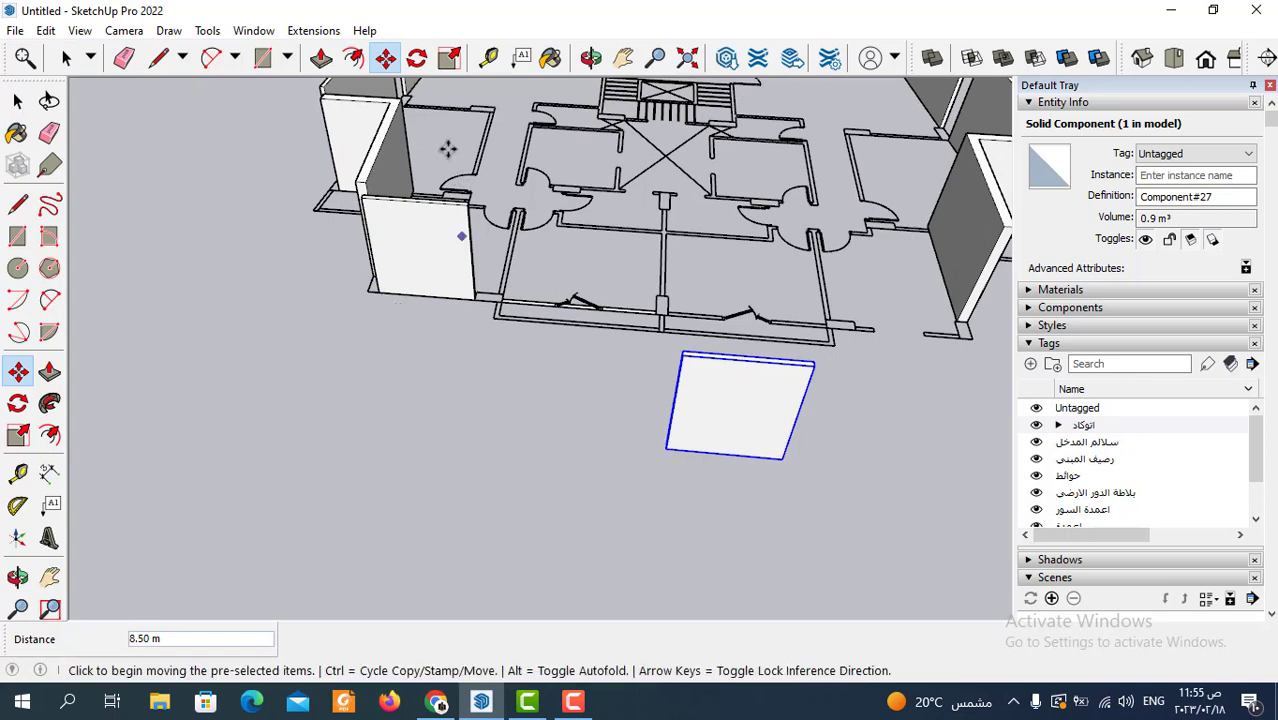
# Mirror the wall copy along its red axis at scale -1
pyautogui.click(449, 57)
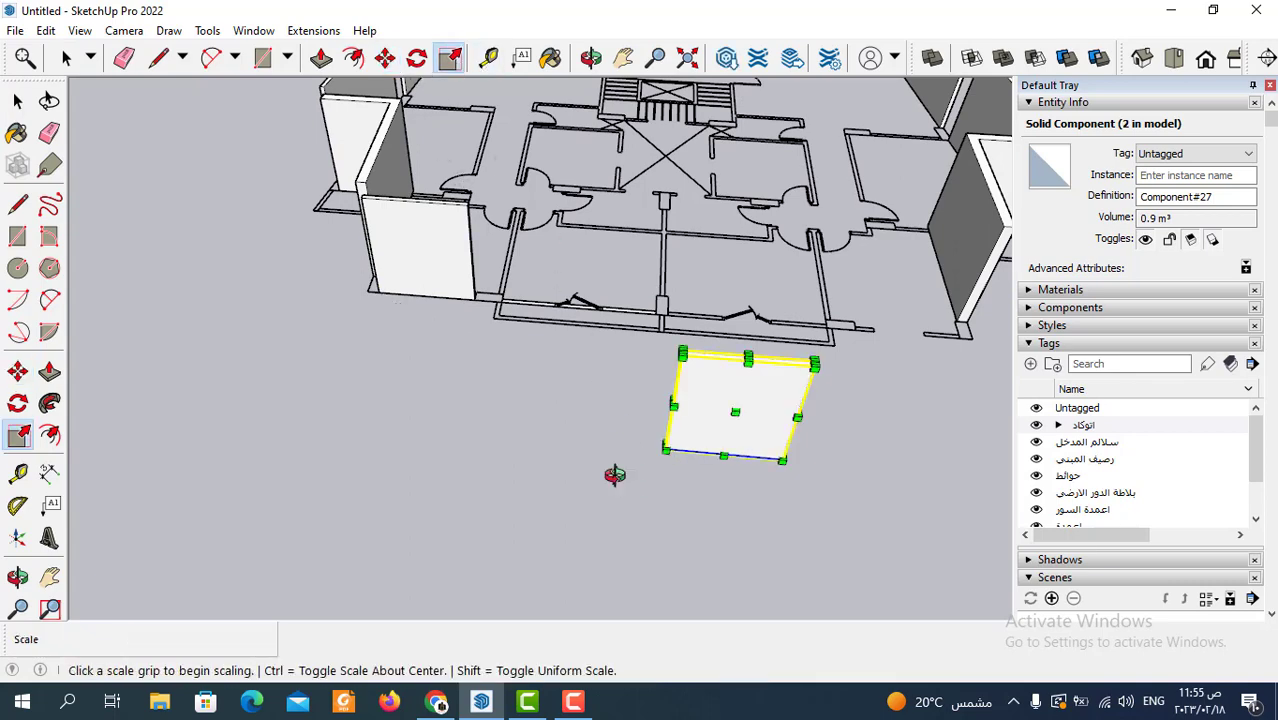
pyautogui.moveTo(608, 468); pyautogui.dragTo(730, 480, button='middle')
pyautogui.scroll(2, 730, 385)
pyautogui.scroll(3, 705, 340)
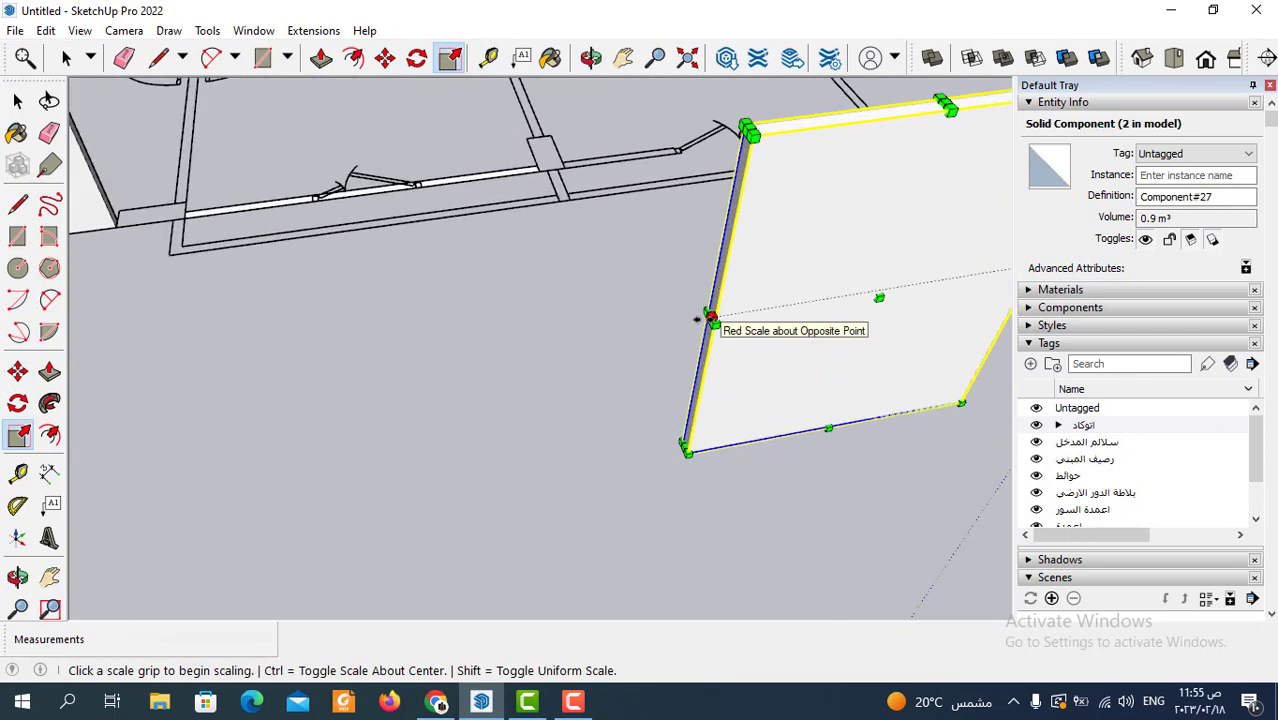
pyautogui.click(697, 319)
pyautogui.scroll(-2, 600, 340)
pyautogui.scroll(-3, 690, 337)
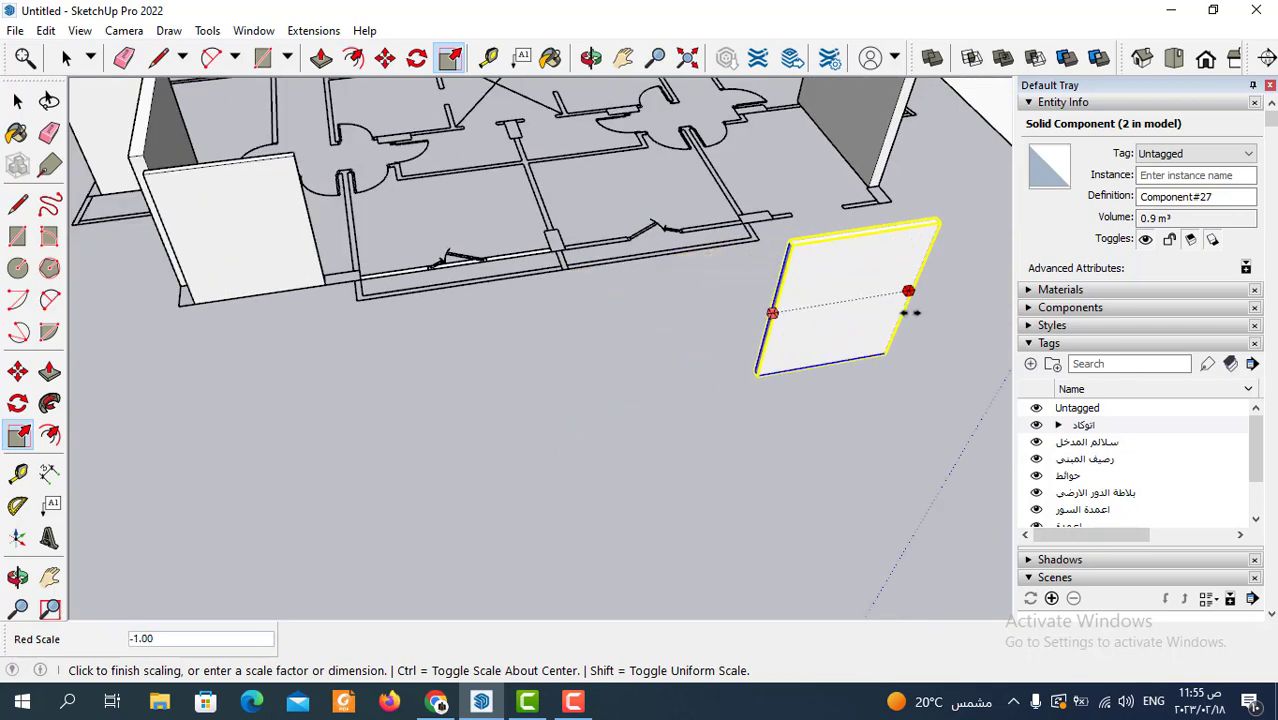
pyautogui.click(910, 312)
pyautogui.click(64, 57)
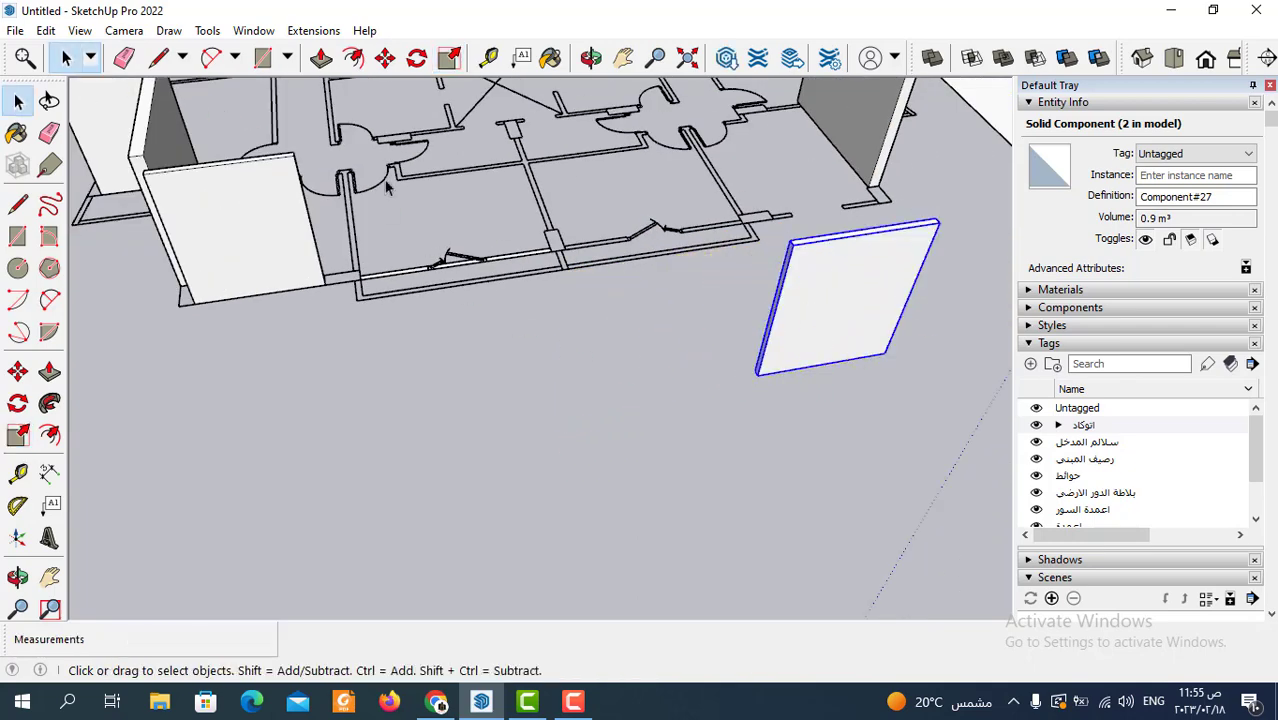
# Move the mirrored copy into the plan's lower-right corner, opposite the original wall
pyautogui.click(385, 58)
pyautogui.scroll(1, 868, 365)
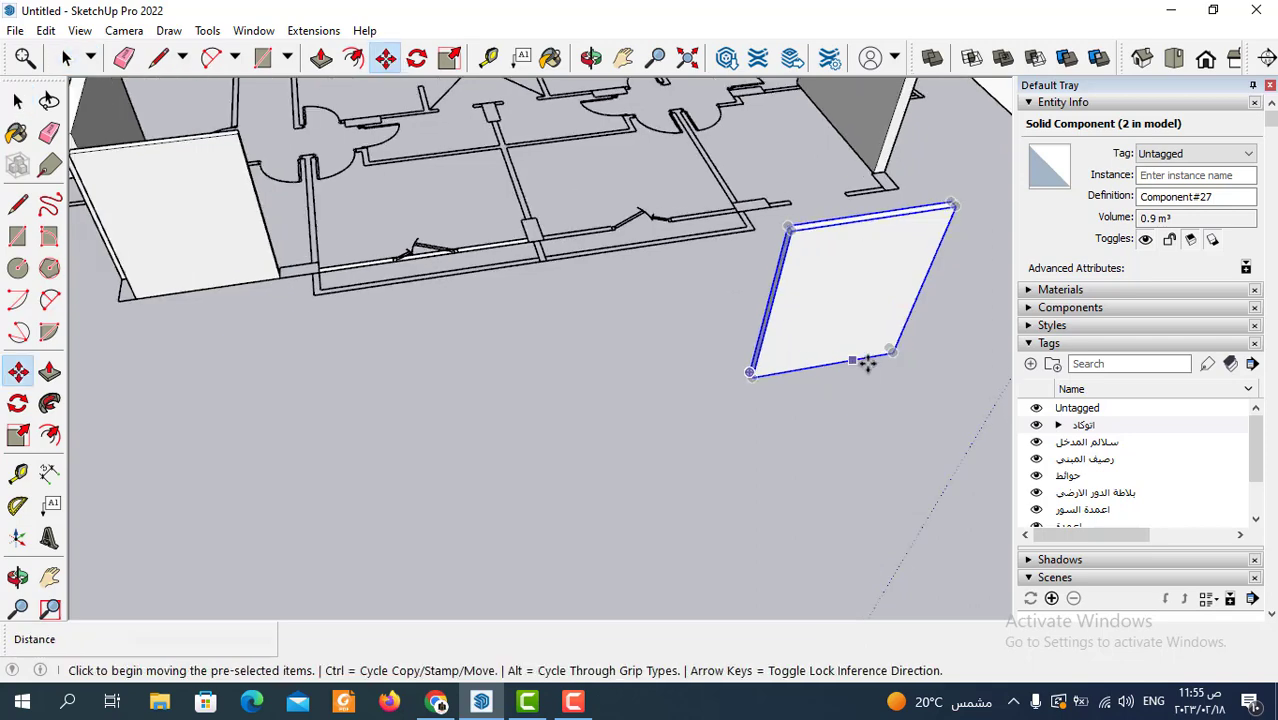
pyautogui.click(893, 355)
pyautogui.moveTo(414, 365); pyautogui.dragTo(500, 247, button='middle')
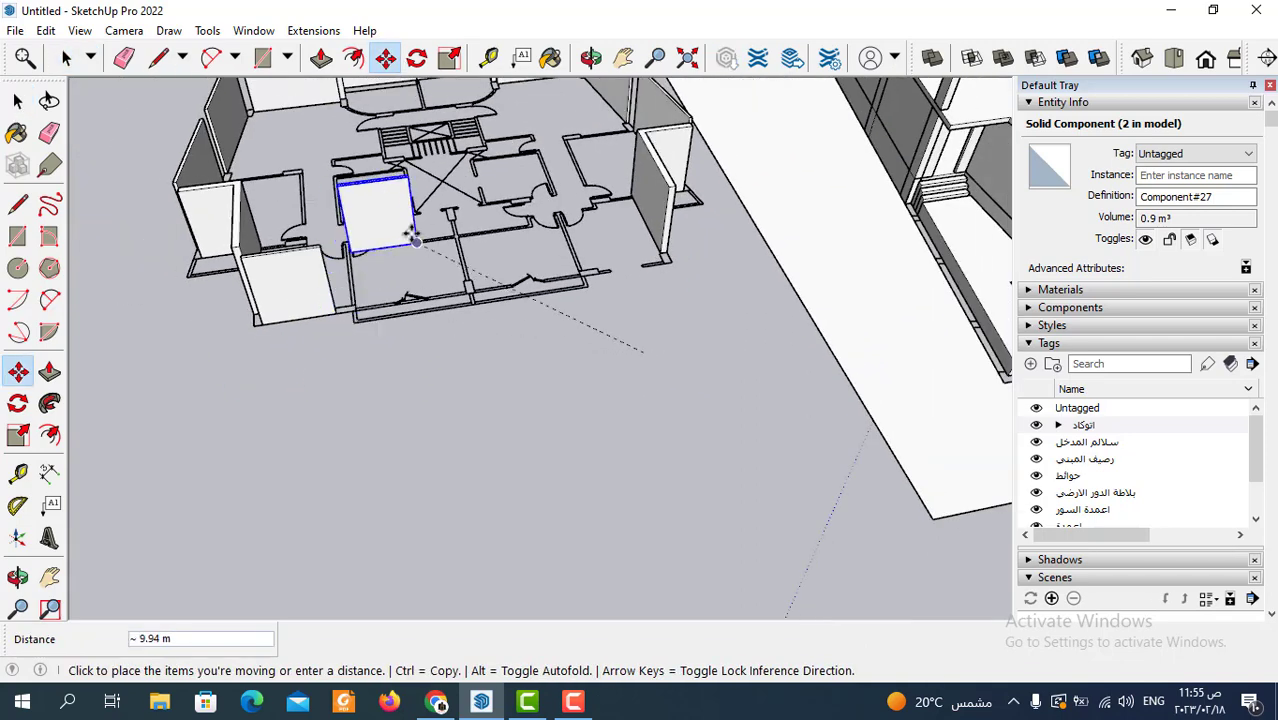
pyautogui.scroll(-2, 676, 277)
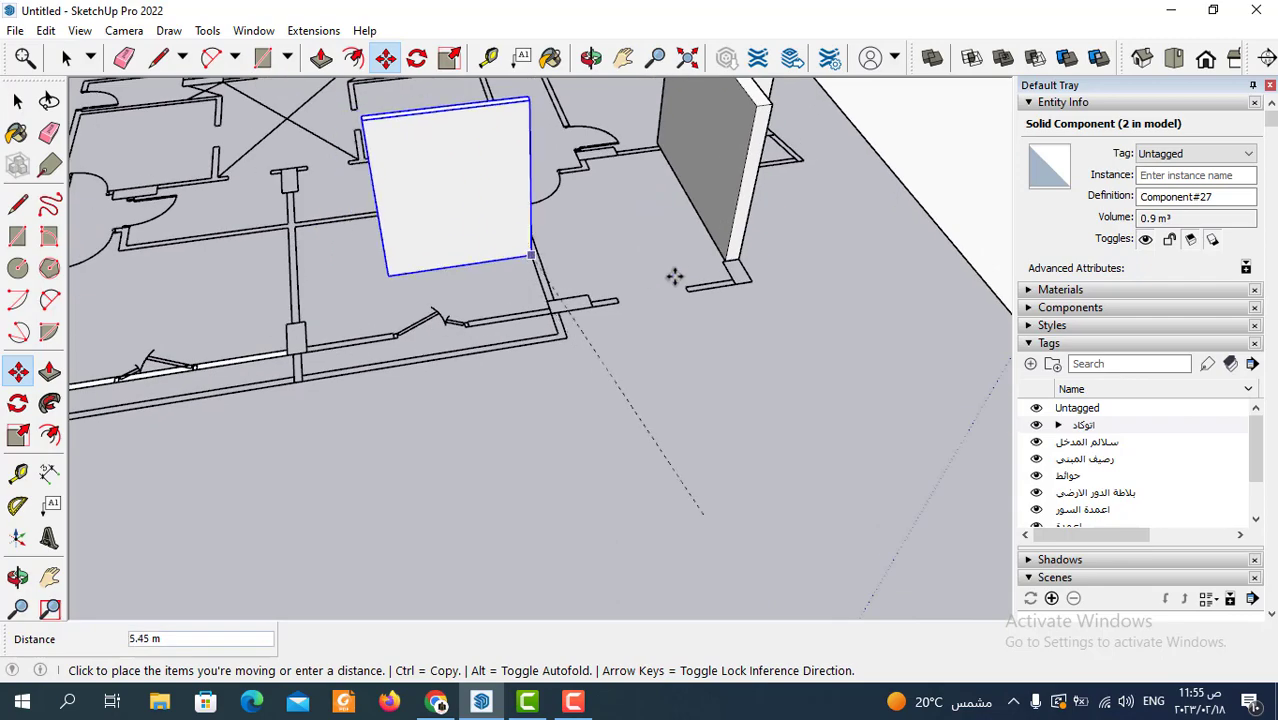
pyautogui.scroll(-3, 664, 276)
pyautogui.scroll(2, 650, 270)
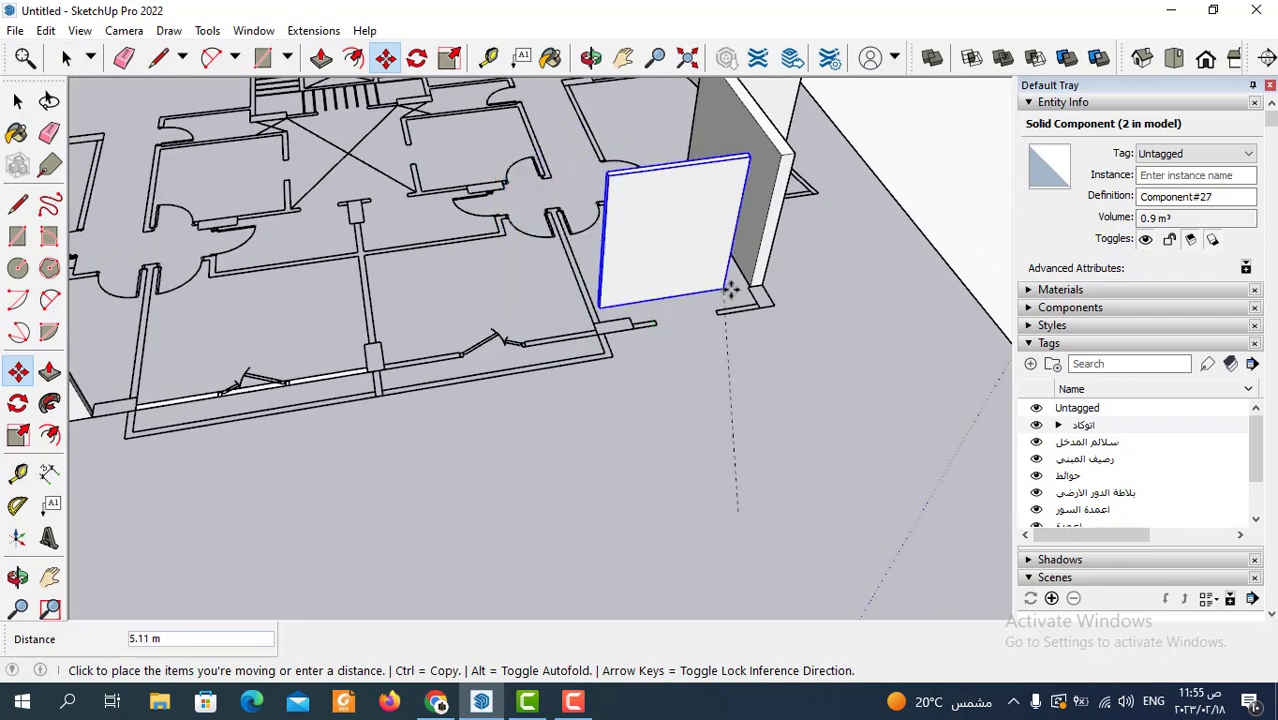
pyautogui.scroll(1, 755, 295)
pyautogui.scroll(1, 764, 305)
pyautogui.click(764, 311)
pyautogui.scroll(-3, 807, 388)
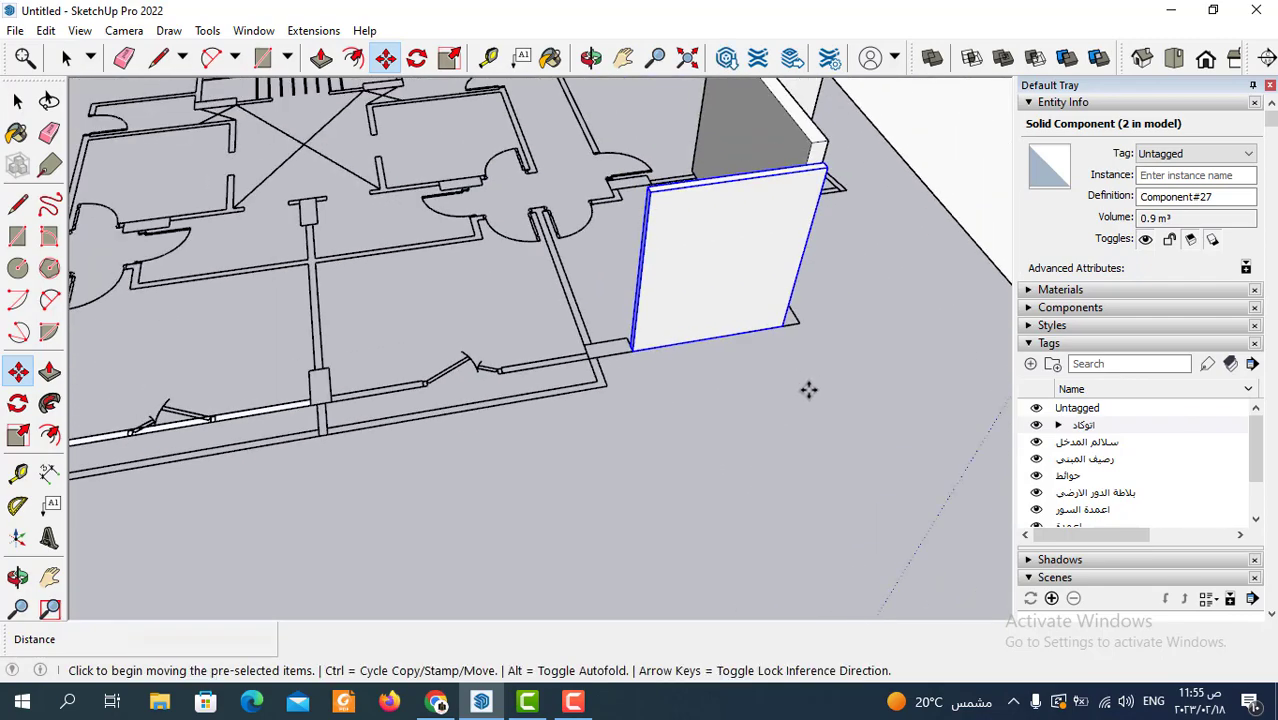
pyautogui.scroll(-3, 725, 379)
pyautogui.moveTo(725, 379)
pyautogui.mouseDown(button='middle')
pyautogui.moveTo(565, 233)
pyautogui.moveTo(390, 370)
pyautogui.moveTo(428, 451)
pyautogui.mouseUp(button='middle')
pyautogui.scroll(1, 388, 371)
pyautogui.scroll(3, 468, 415)
pyautogui.scroll(-3, 112, 186)
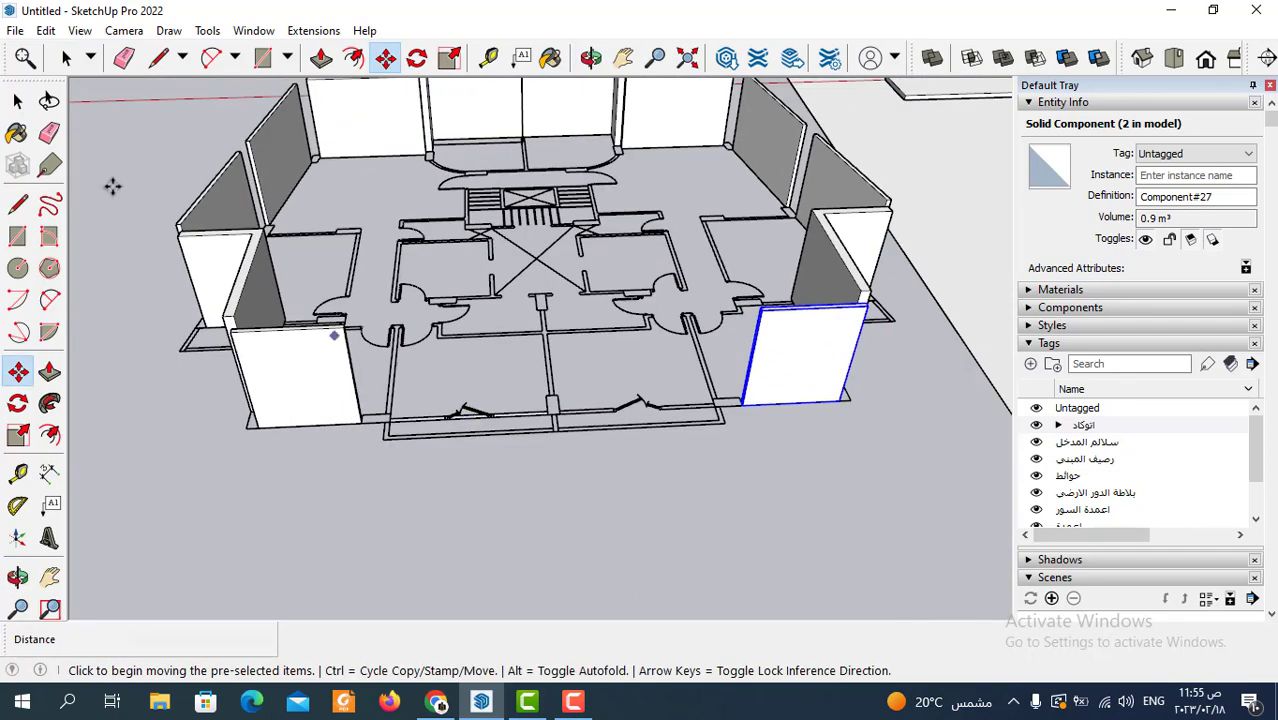
pyautogui.click(66, 58)
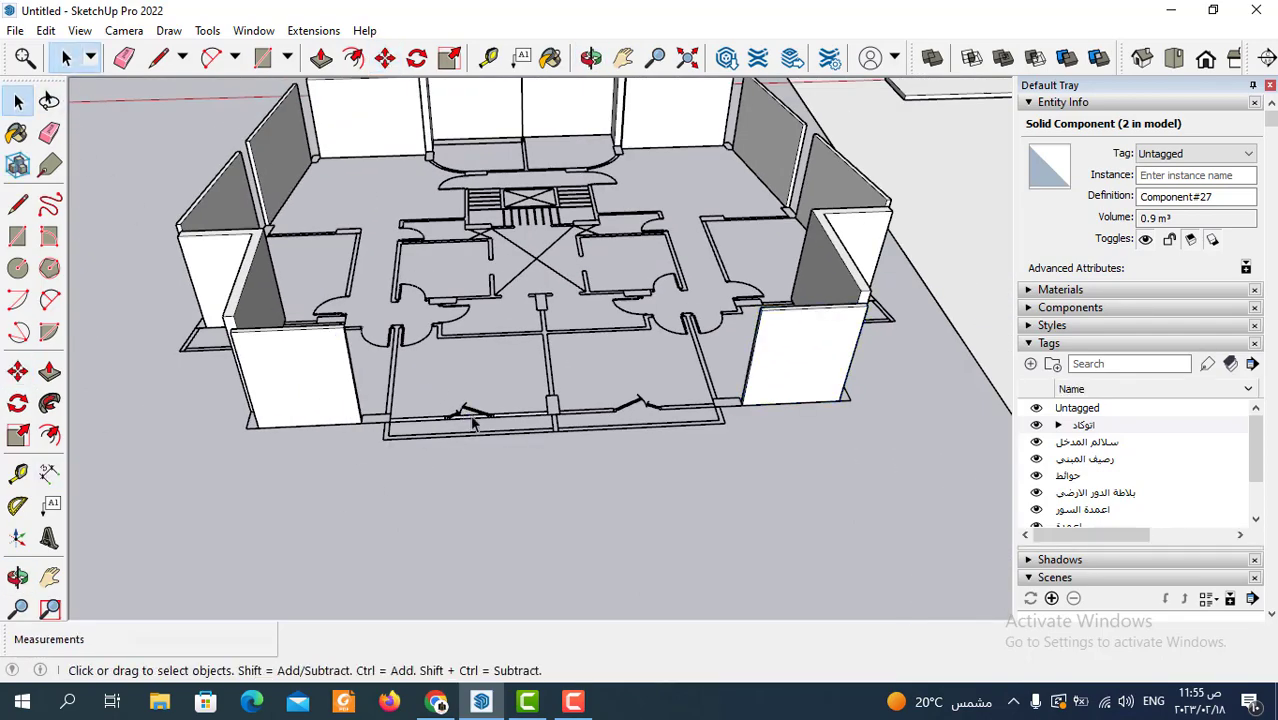
# Push/pull the middle lower wall strip (Component#28) up to 3 m and select it
pyautogui.scroll(5, 474, 424)
pyautogui.moveTo(493, 483); pyautogui.dragTo(531, 414, button='middle')
pyautogui.scroll(2, 533, 396)
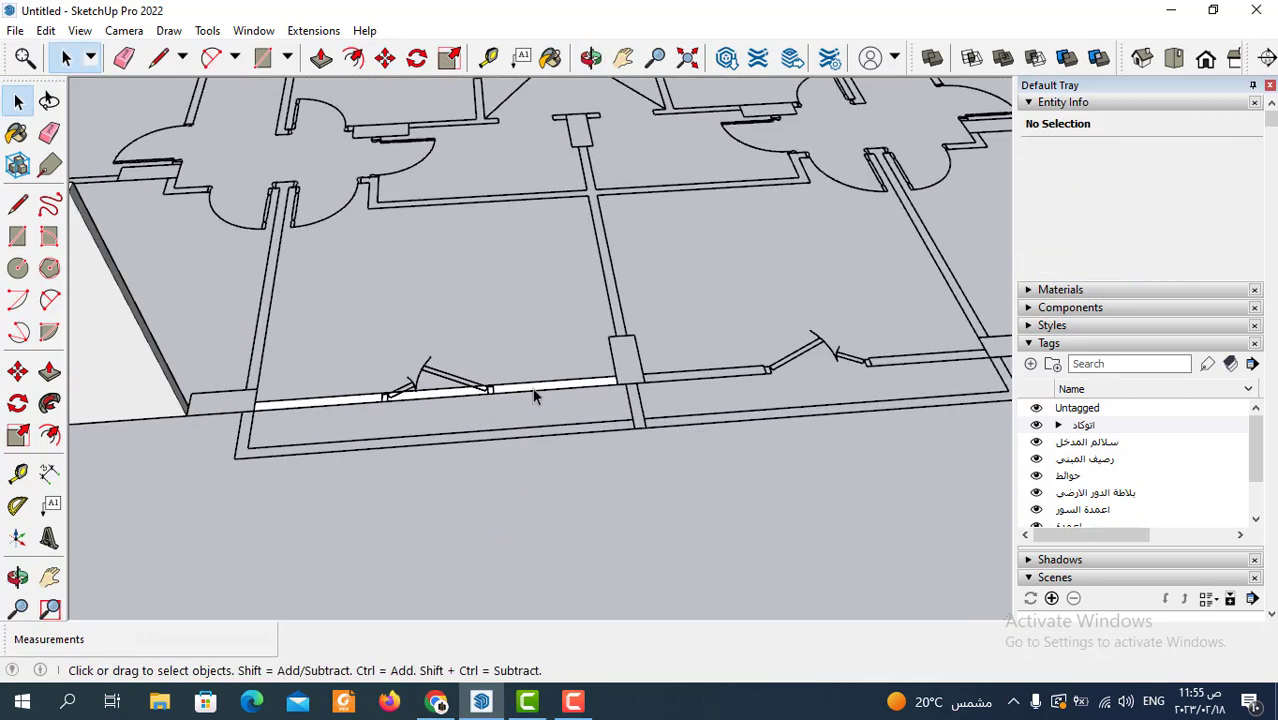
pyautogui.doubleClick(533, 396)
pyautogui.click(334, 63)
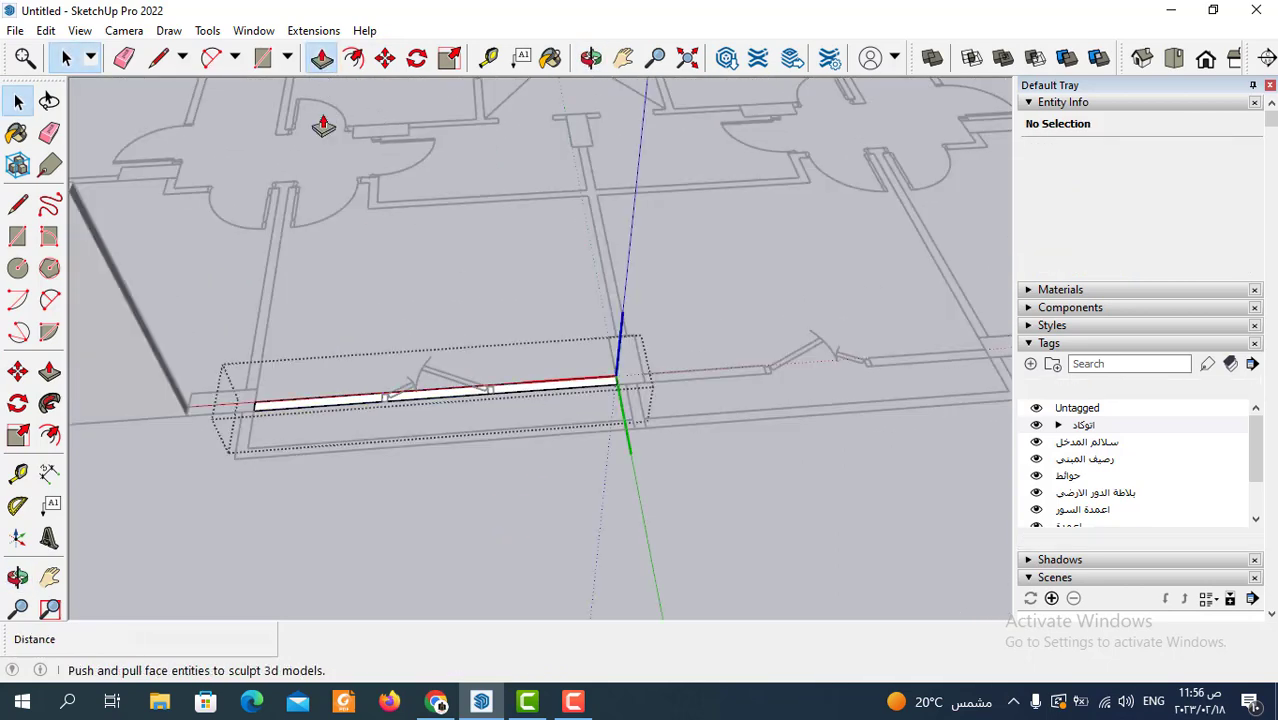
pyautogui.click(499, 396)
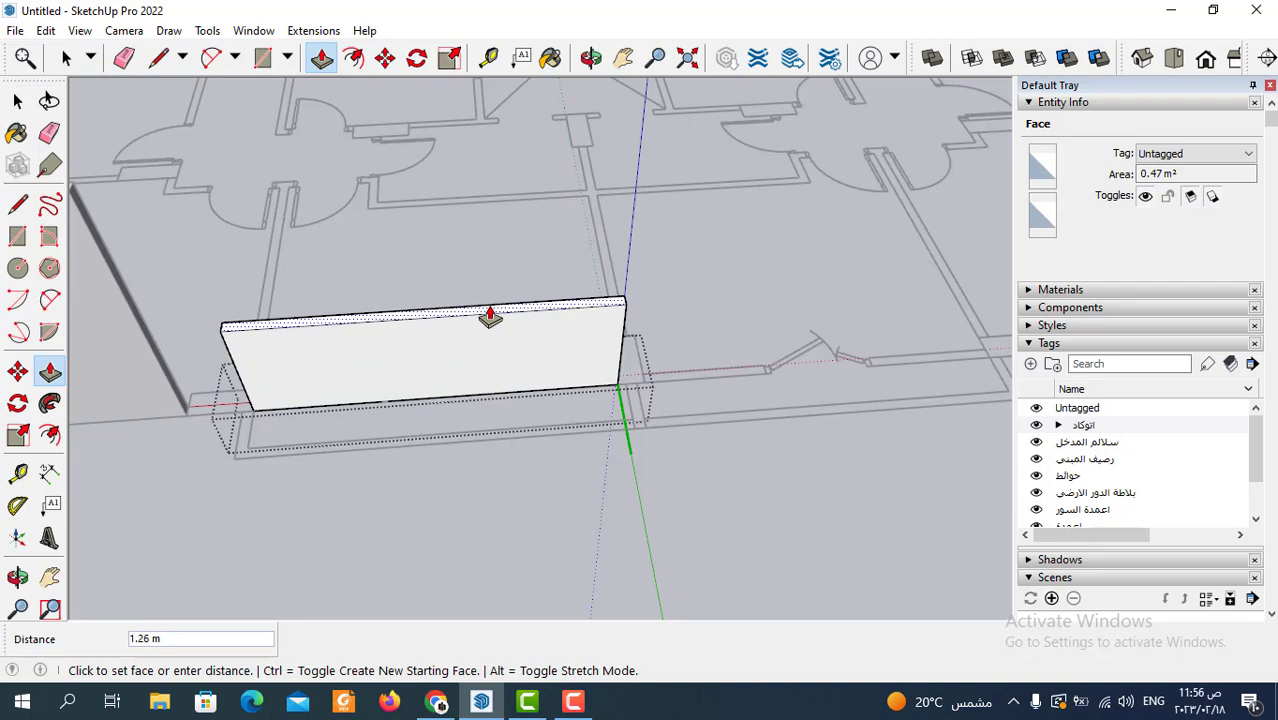
pyautogui.write('3')
pyautogui.press('Return')
pyautogui.scroll(-2, 510, 328)
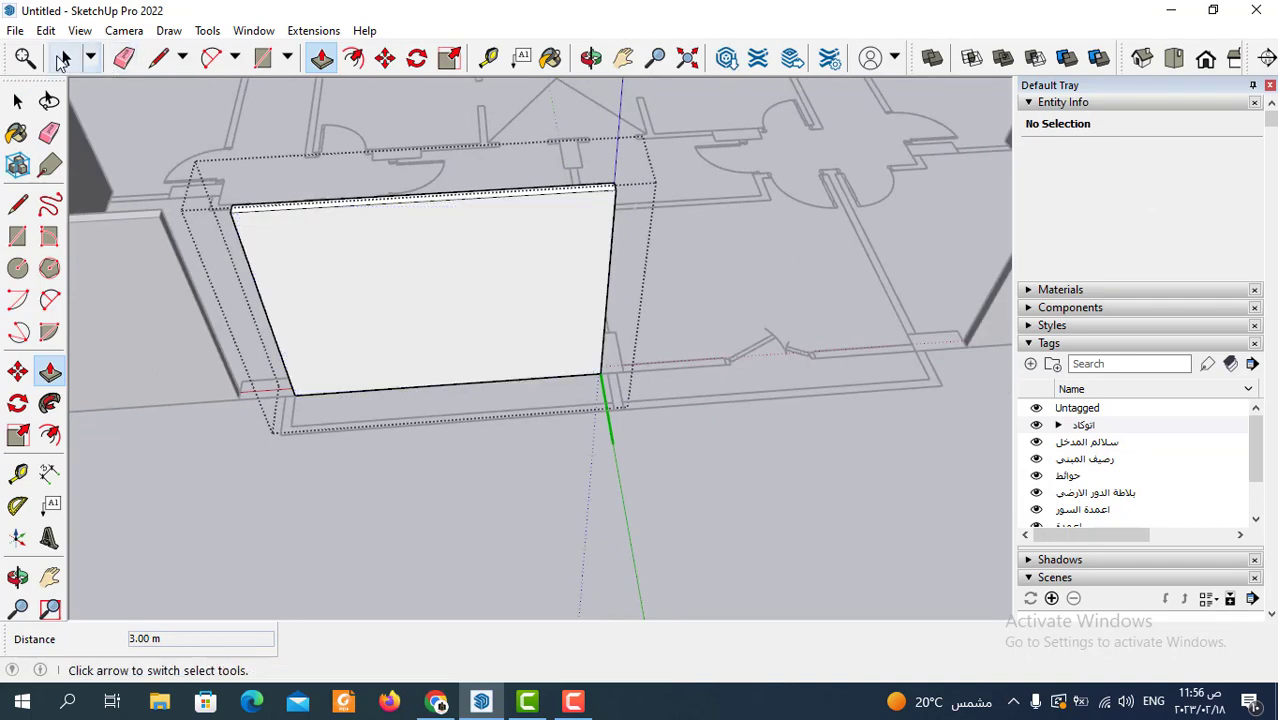
pyautogui.click(67, 60)
pyautogui.scroll(-3, 476, 438)
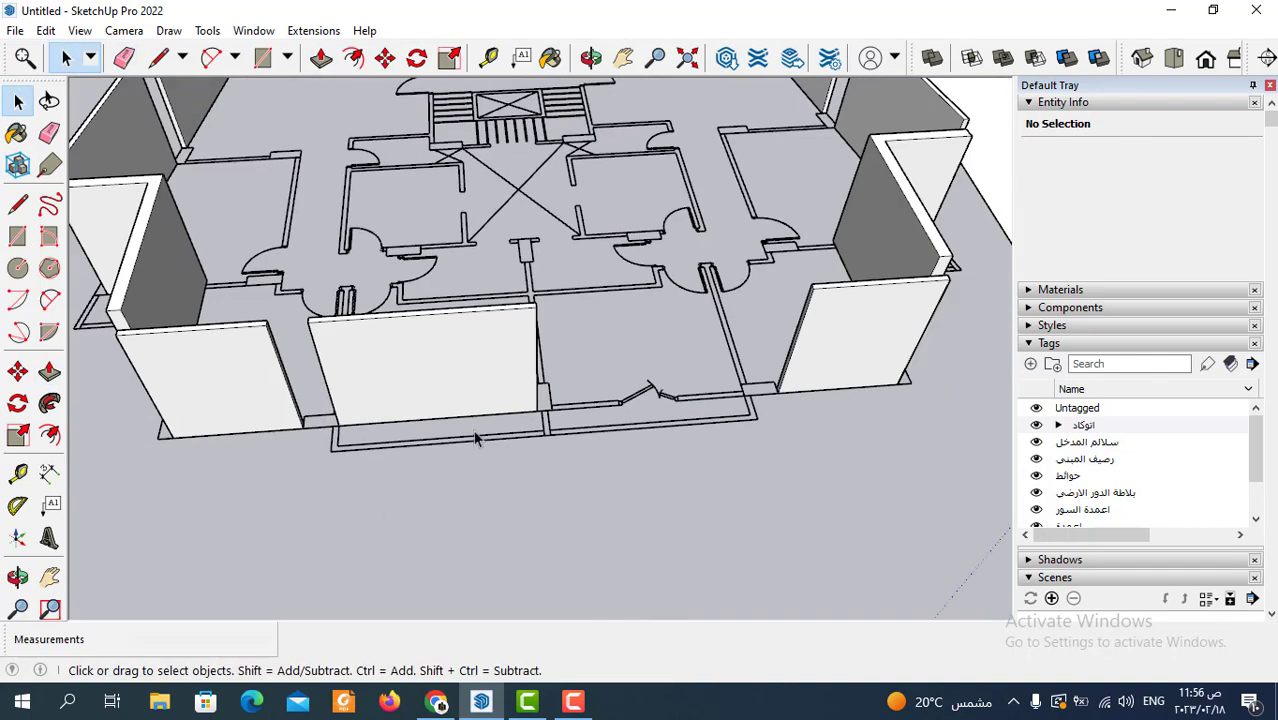
pyautogui.click(486, 396)
# Ctrl-copy the 3 m middle wall, placing the copy off the plan's lower edge
pyautogui.click(385, 57)
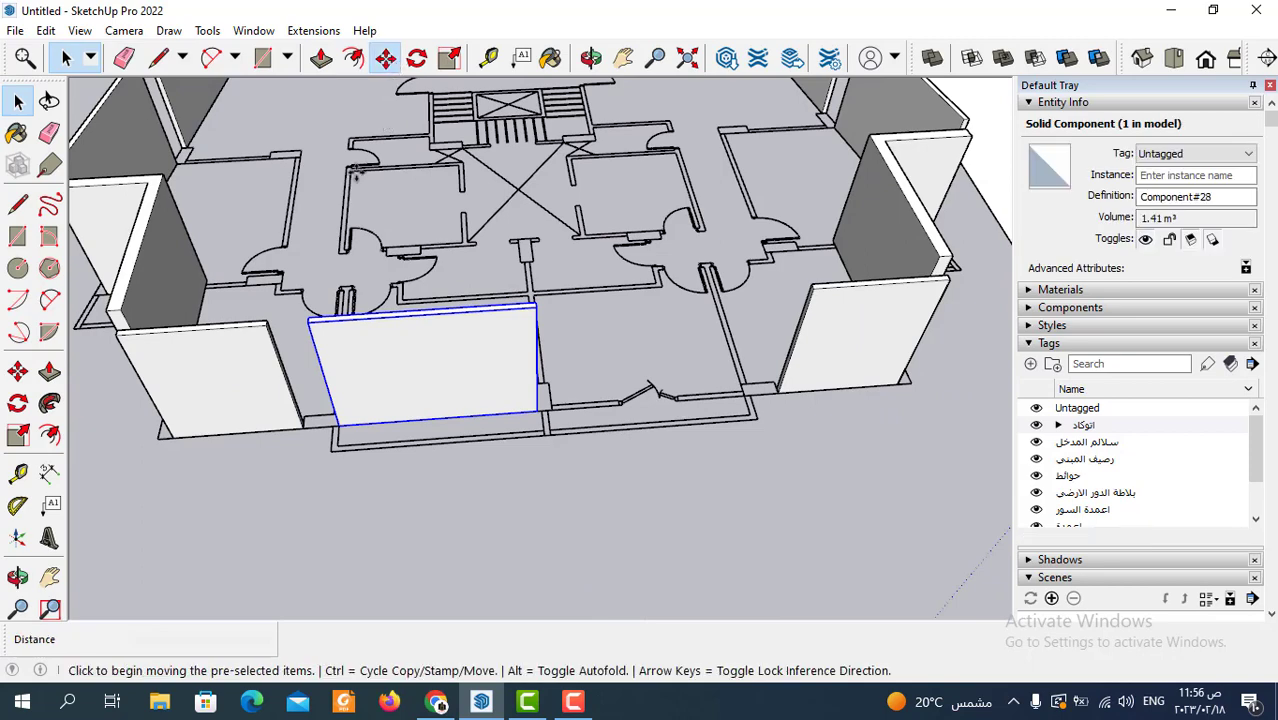
pyautogui.scroll(3, 338, 445)
pyautogui.scroll(2, 345, 396)
pyautogui.click(345, 396)
pyautogui.press('ctrl')
pyautogui.scroll(-3, 516, 479)
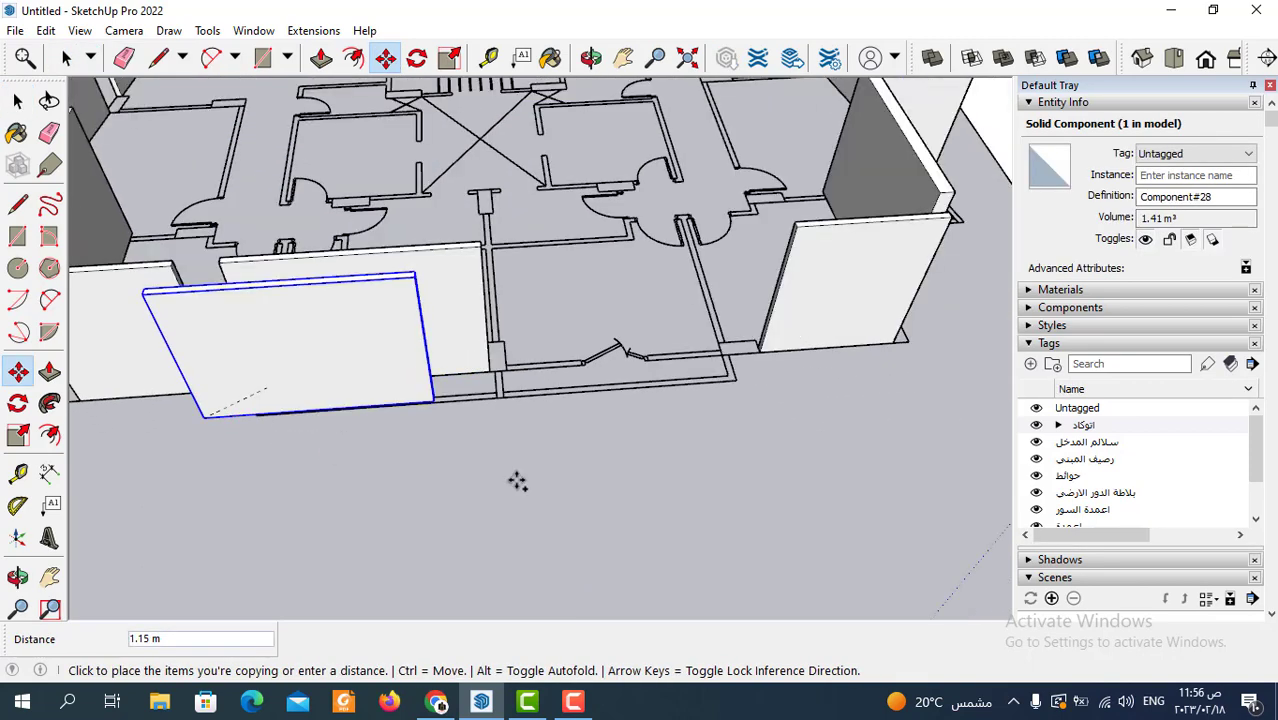
pyautogui.scroll(2, 516, 479)
pyautogui.click(591, 492)
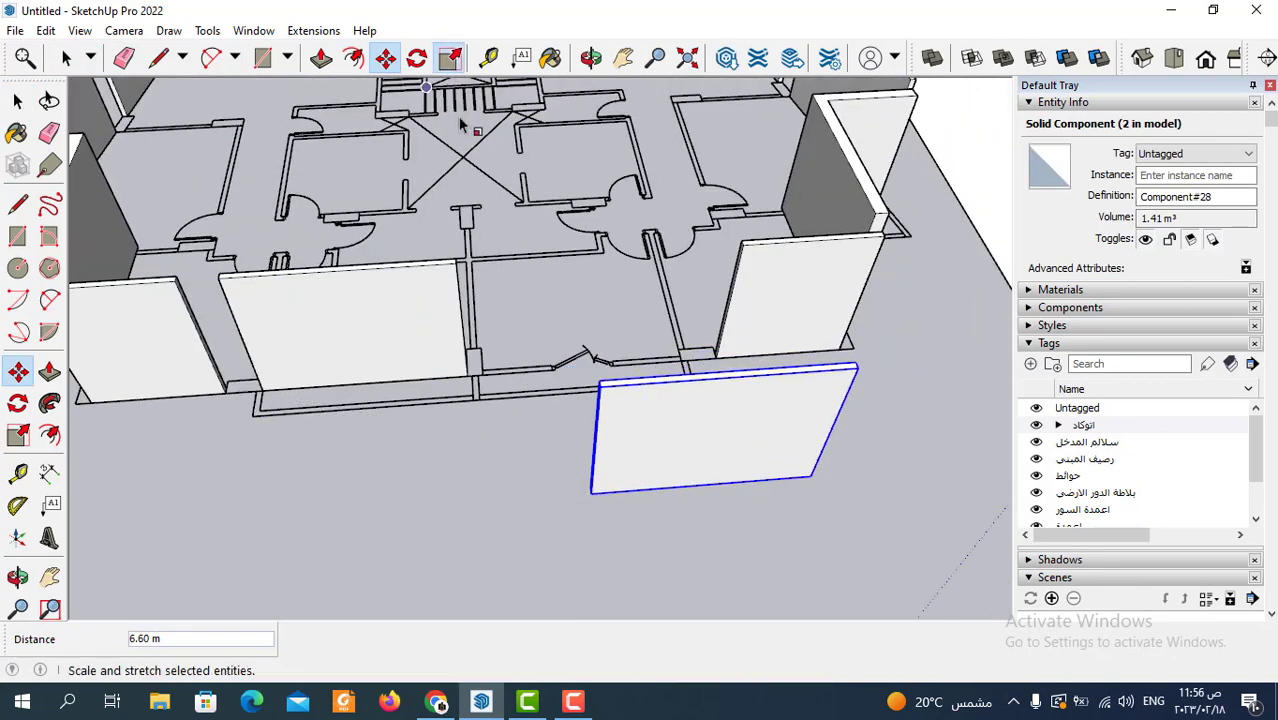
# Mirror the copied wall panel to a red-axis scale of -1.00
pyautogui.press('s')
pyautogui.scroll(3, 608, 474)
pyautogui.moveTo(608, 474); pyautogui.dragTo(645, 465, button='middle')
pyautogui.scroll(2, 627, 420)
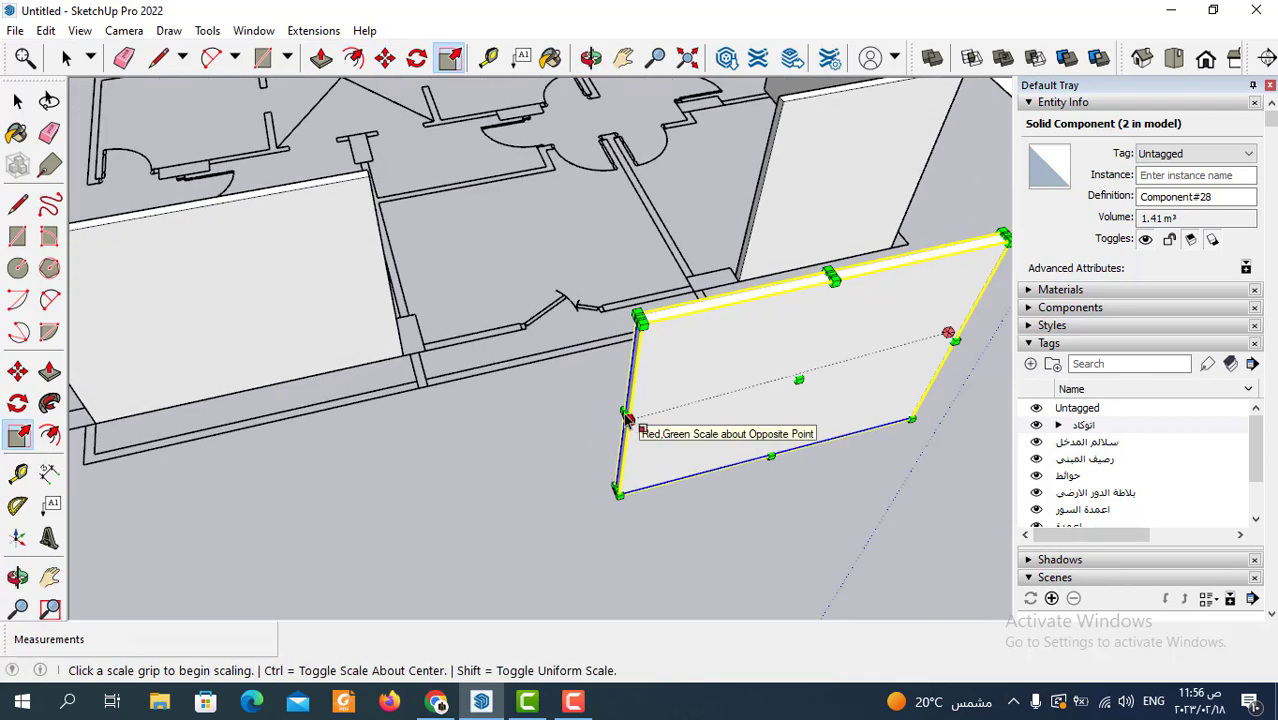
pyautogui.moveTo(626, 418); pyautogui.dragTo(660, 400, button='middle')
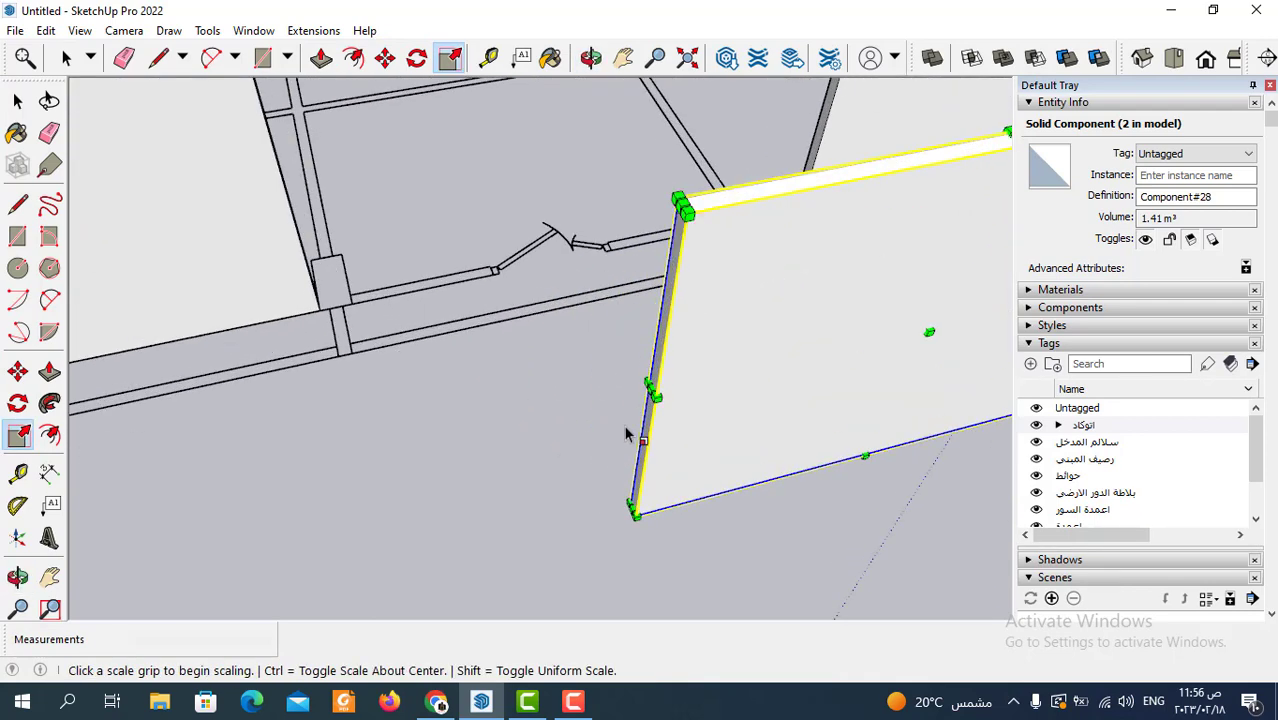
pyautogui.scroll(2, 668, 392)
pyautogui.click(676, 371)
pyautogui.scroll(-3, 250, 470)
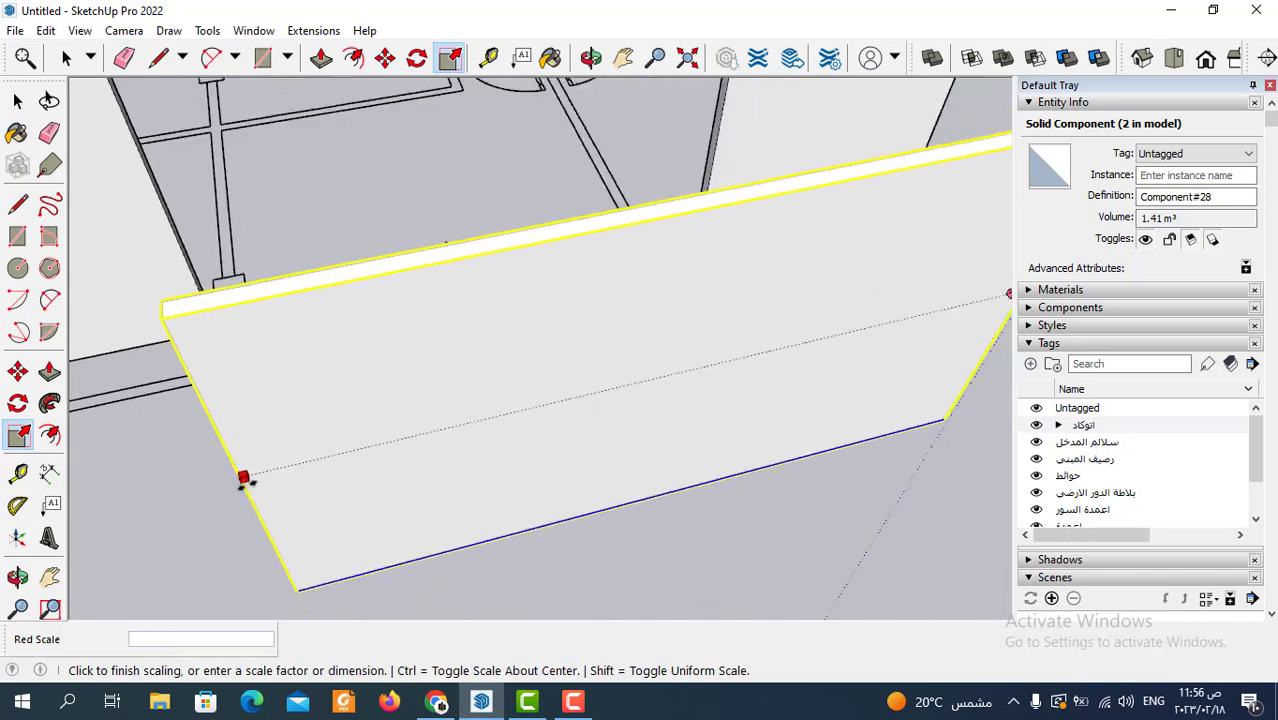
pyautogui.scroll(-3, 420, 436)
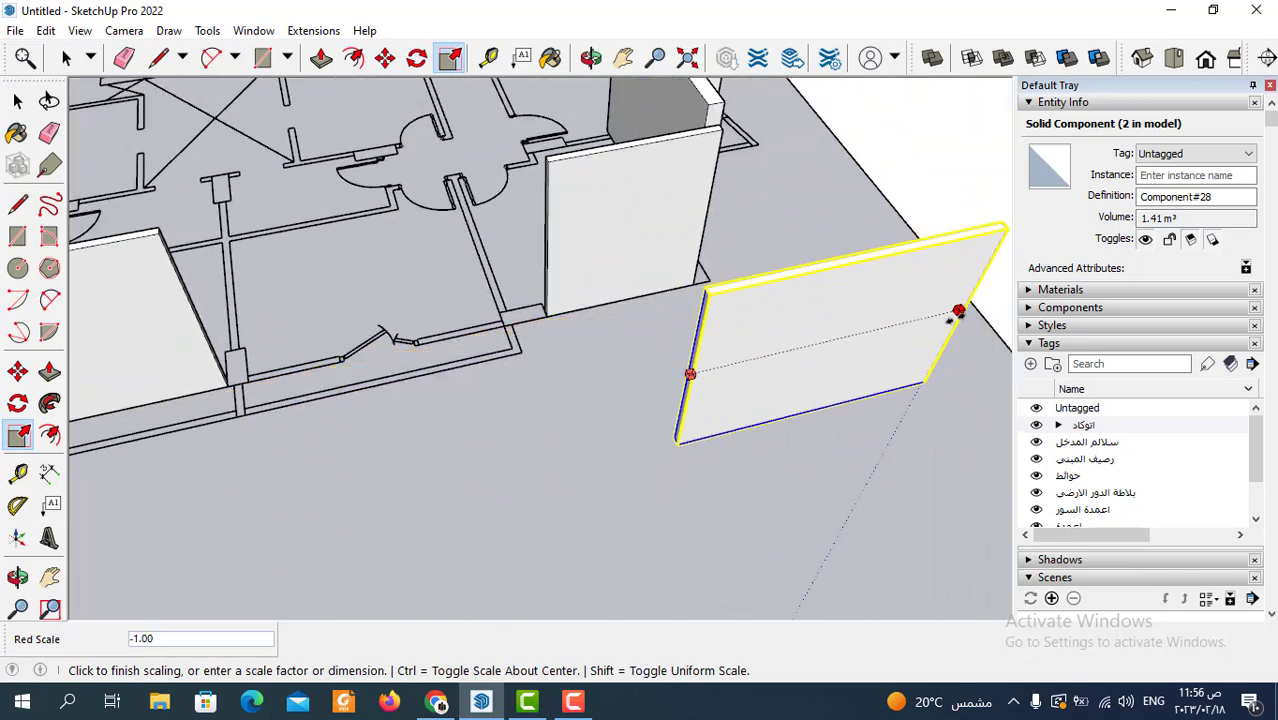
pyautogui.click(951, 319)
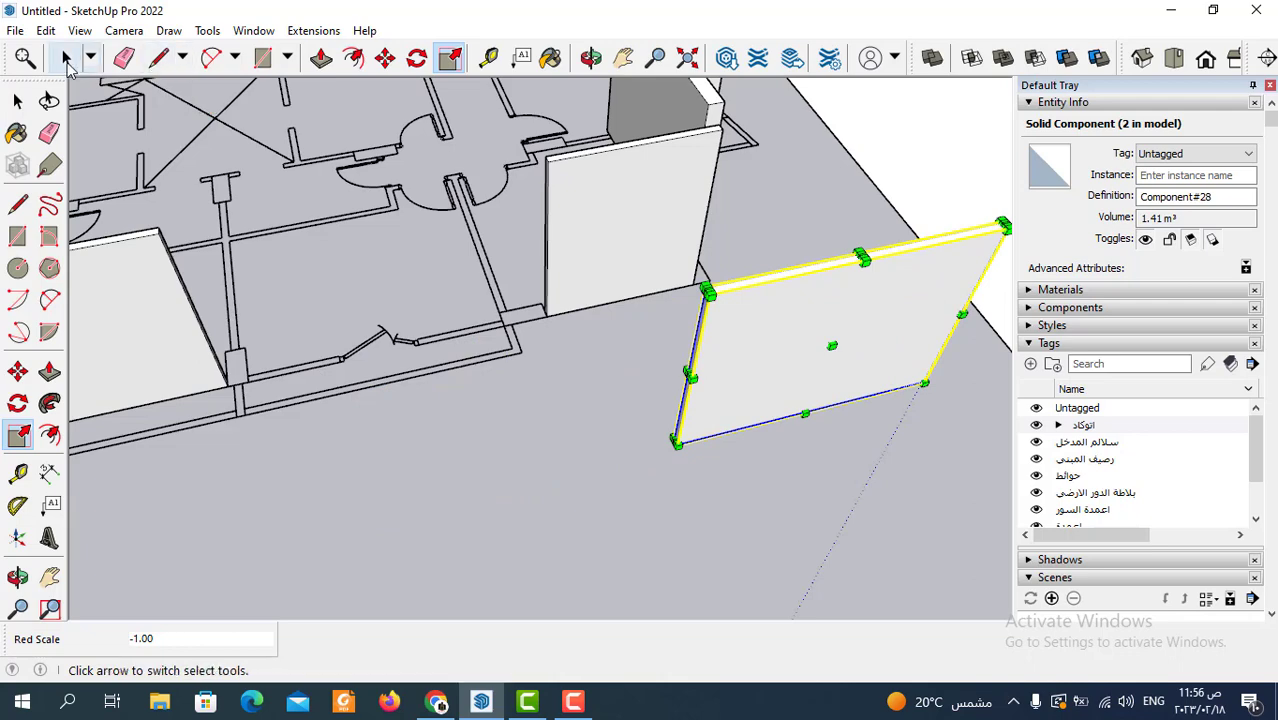
pyautogui.click(66, 60)
# Move the mirrored wall by its bottom corner onto the plan's outer wall corner
pyautogui.moveTo(627, 490)
pyautogui.mouseDown(button='middle')
pyautogui.moveTo(661, 447)
pyautogui.moveTo(686, 371)
pyautogui.mouseUp(button='middle')
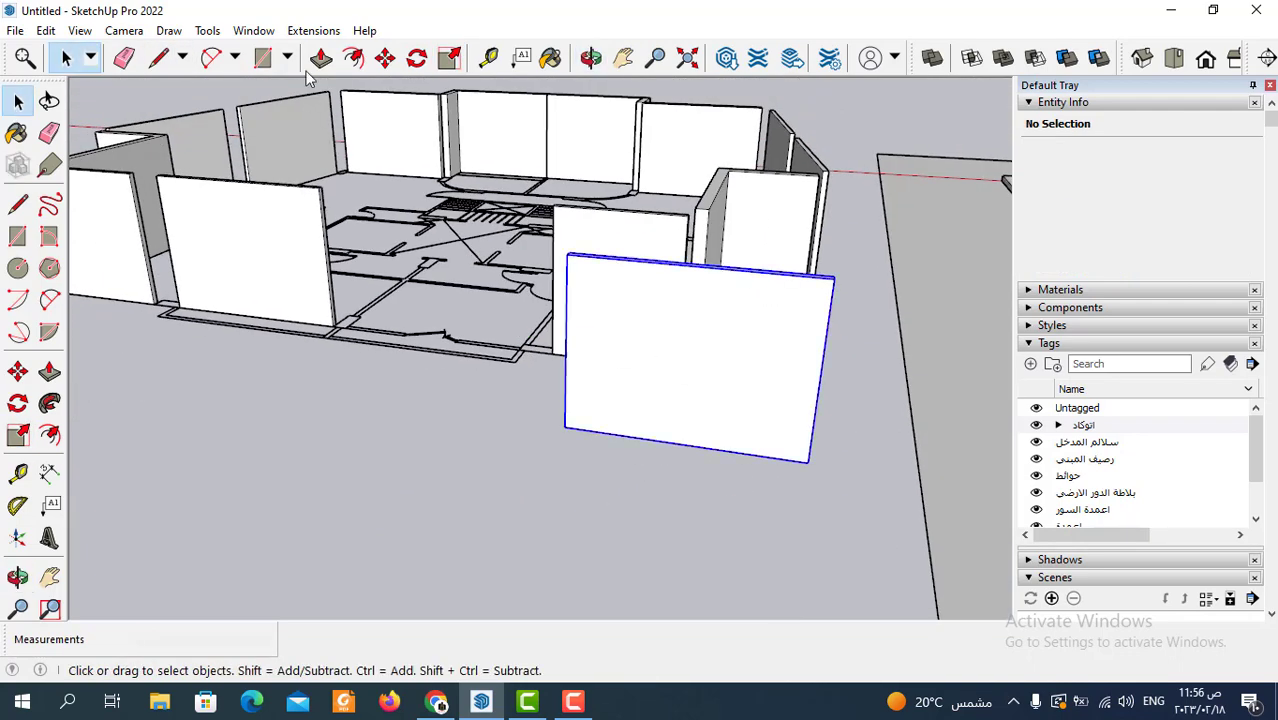
pyautogui.click(385, 57)
pyautogui.scroll(2, 759, 471)
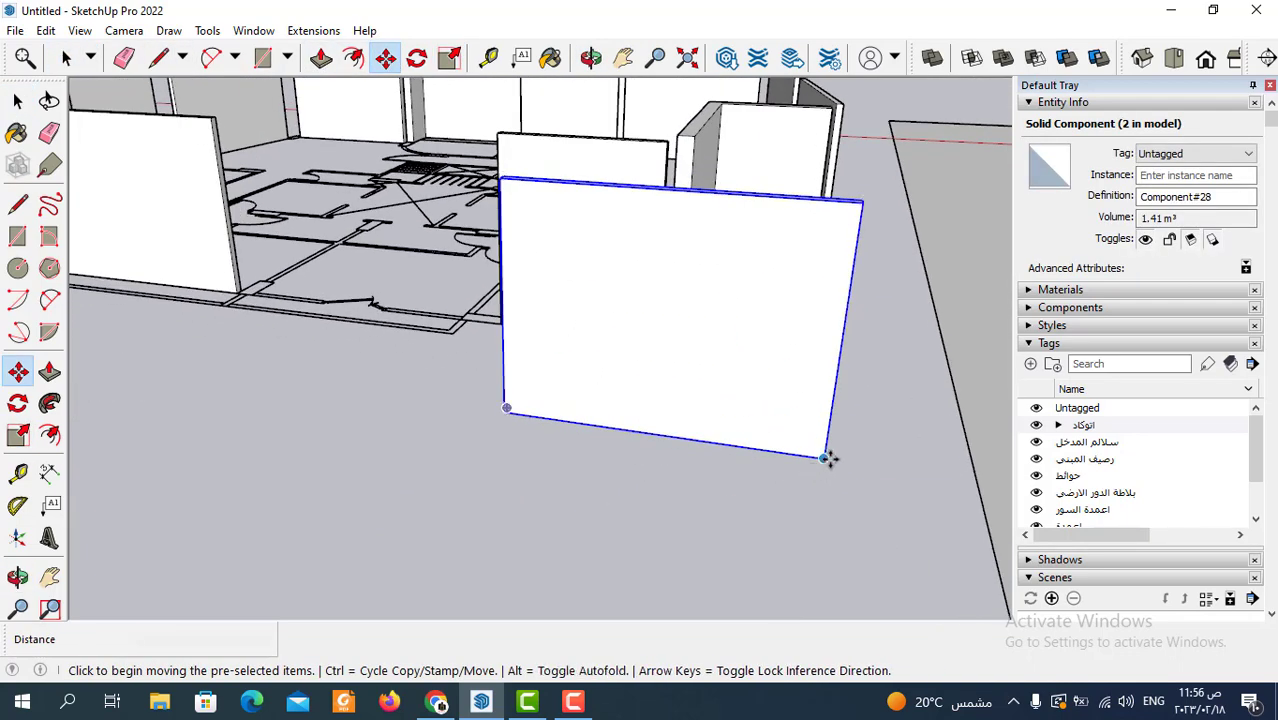
pyautogui.click(828, 458)
pyautogui.scroll(3, 479, 320)
pyautogui.scroll(2, 482, 390)
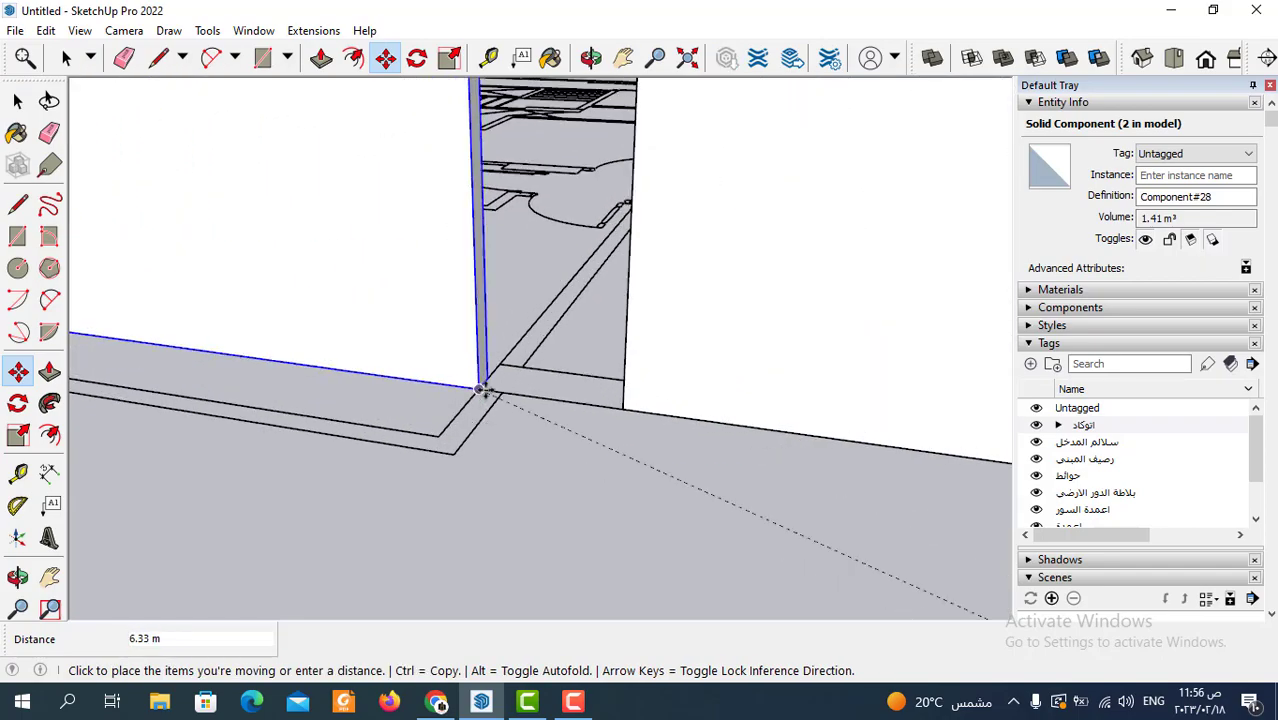
pyautogui.click(482, 390)
pyautogui.scroll(-1, 736, 442)
pyautogui.scroll(-3, 668, 465)
pyautogui.scroll(-2, 348, 456)
pyautogui.moveTo(348, 456)
pyautogui.mouseDown(button='middle')
pyautogui.moveTo(757, 476)
pyautogui.moveTo(522, 434)
pyautogui.moveTo(881, 522)
pyautogui.moveTo(805, 536)
pyautogui.mouseUp(button='middle')
pyautogui.scroll(-2, 522, 434)
pyautogui.scroll(3, 690, 320)
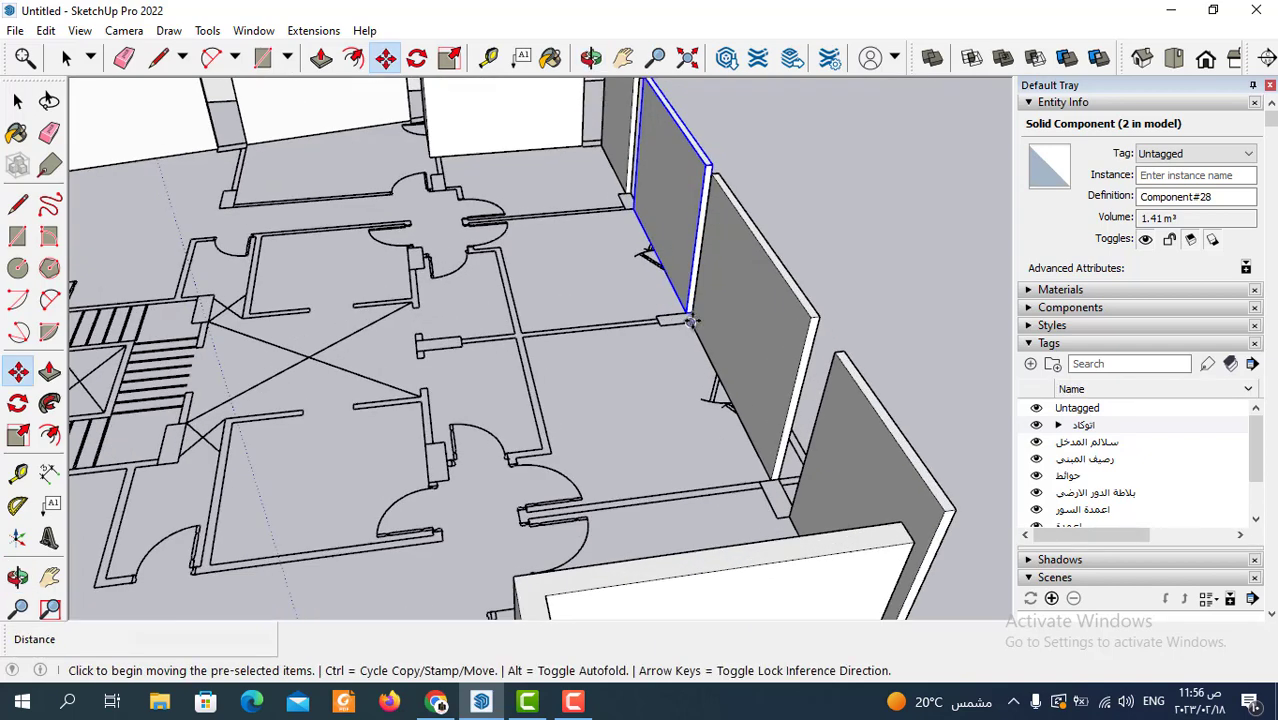
pyautogui.click(66, 57)
pyautogui.scroll(-2, 758, 378)
# Push the first wall panel's side face out to 0.13 m thick
pyautogui.scroll(3, 660, 395)
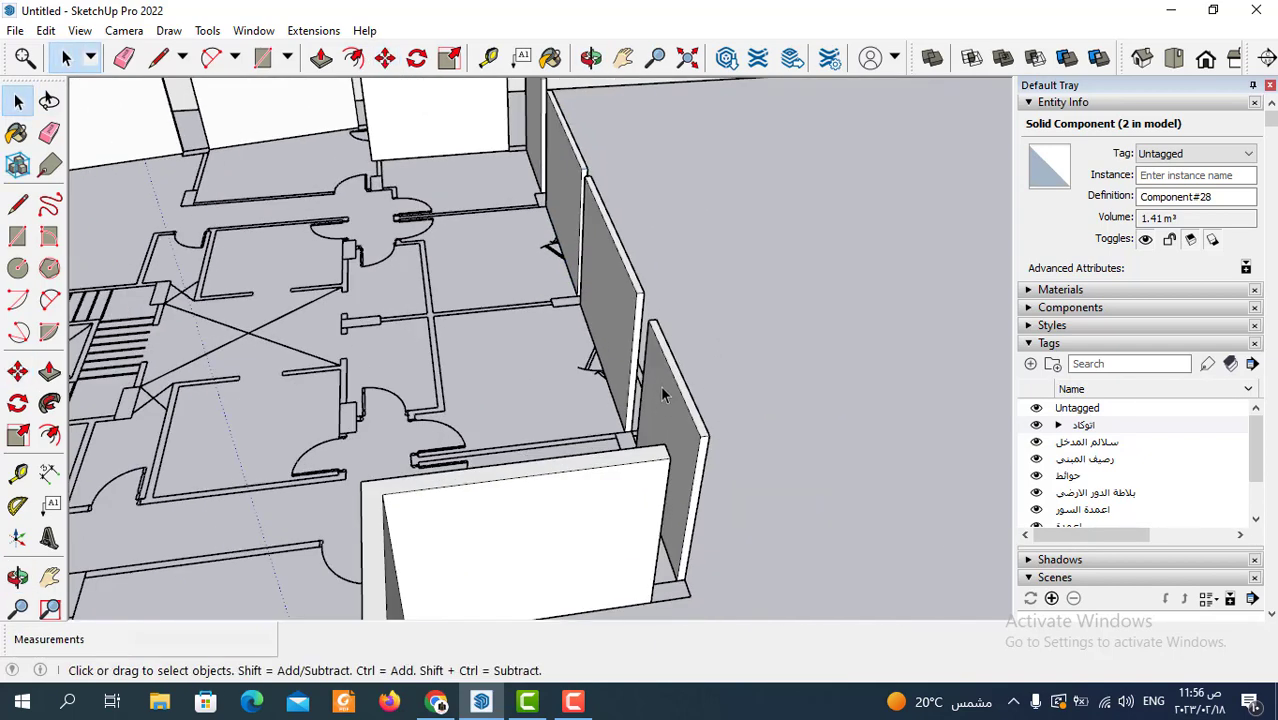
pyautogui.doubleClick(660, 393)
pyautogui.click(313, 64)
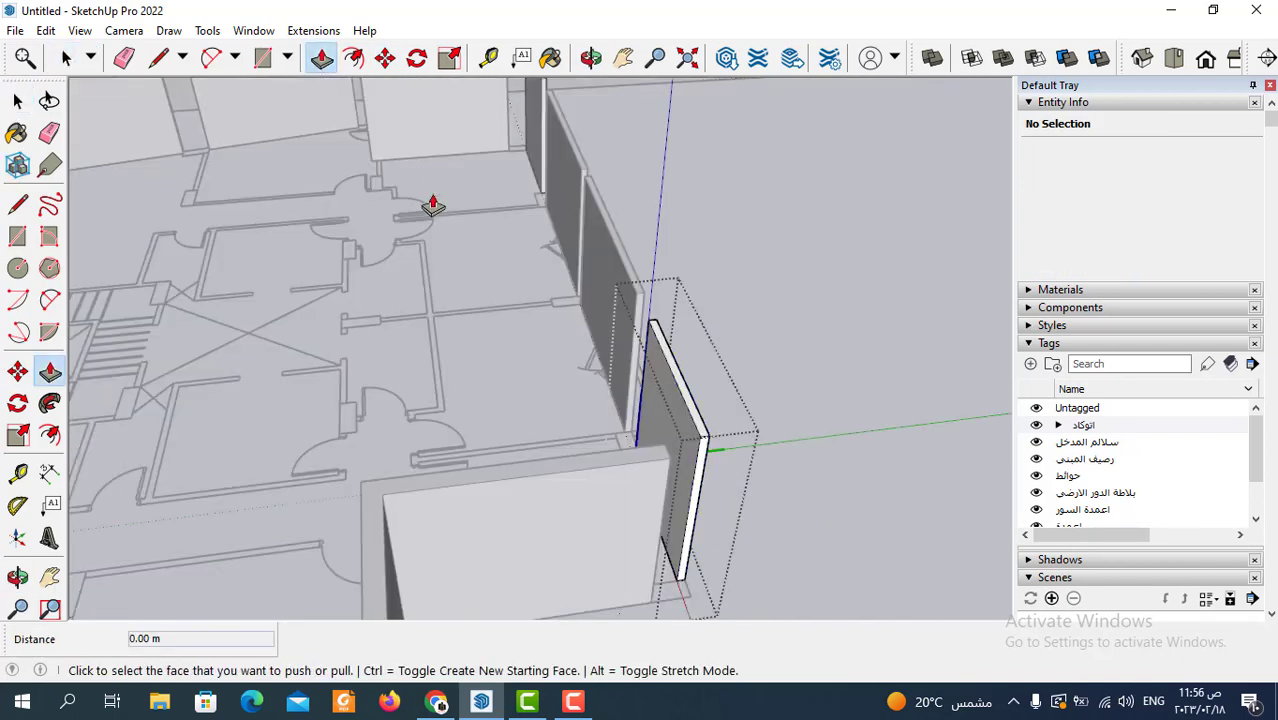
pyautogui.click(649, 398)
pyautogui.write('.13')
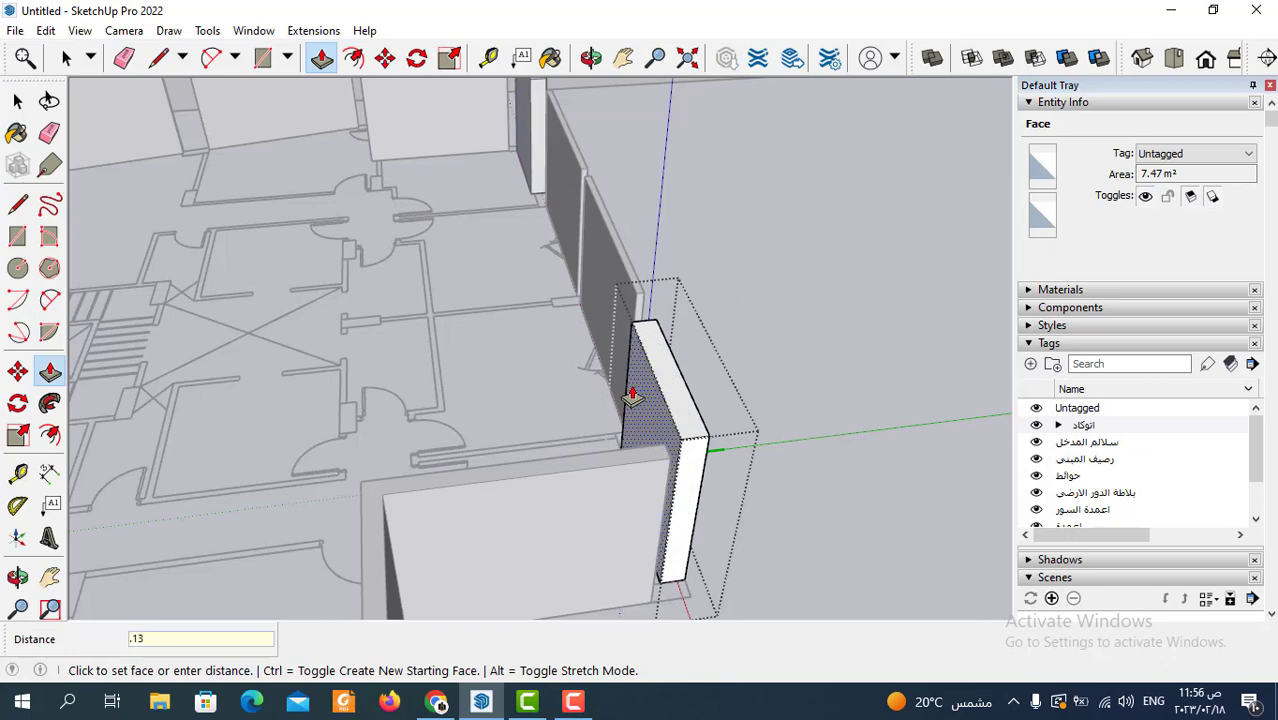
pyautogui.press('Return')
pyautogui.scroll(-2, 628, 413)
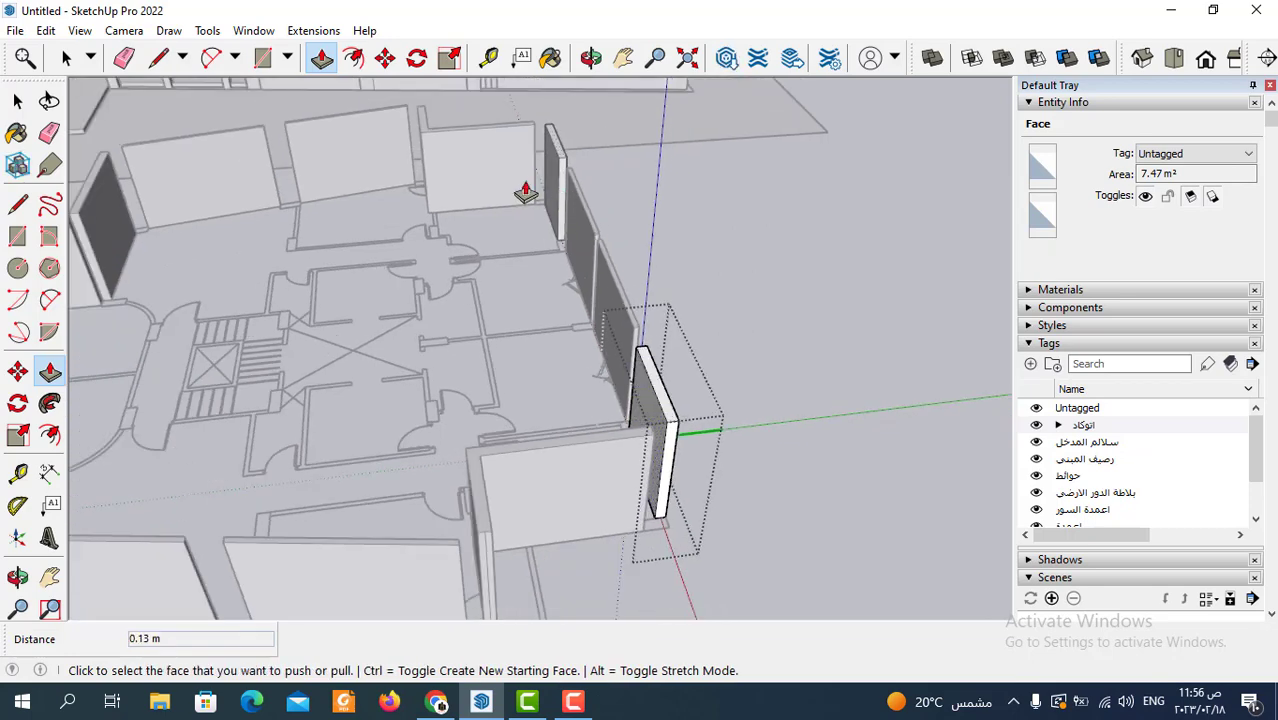
pyautogui.scroll(3, 525, 192)
pyautogui.scroll(2, 525, 192)
# Make the neighbouring wall 0.13 m thick as well, then return to a top-down view
pyautogui.click(66, 57)
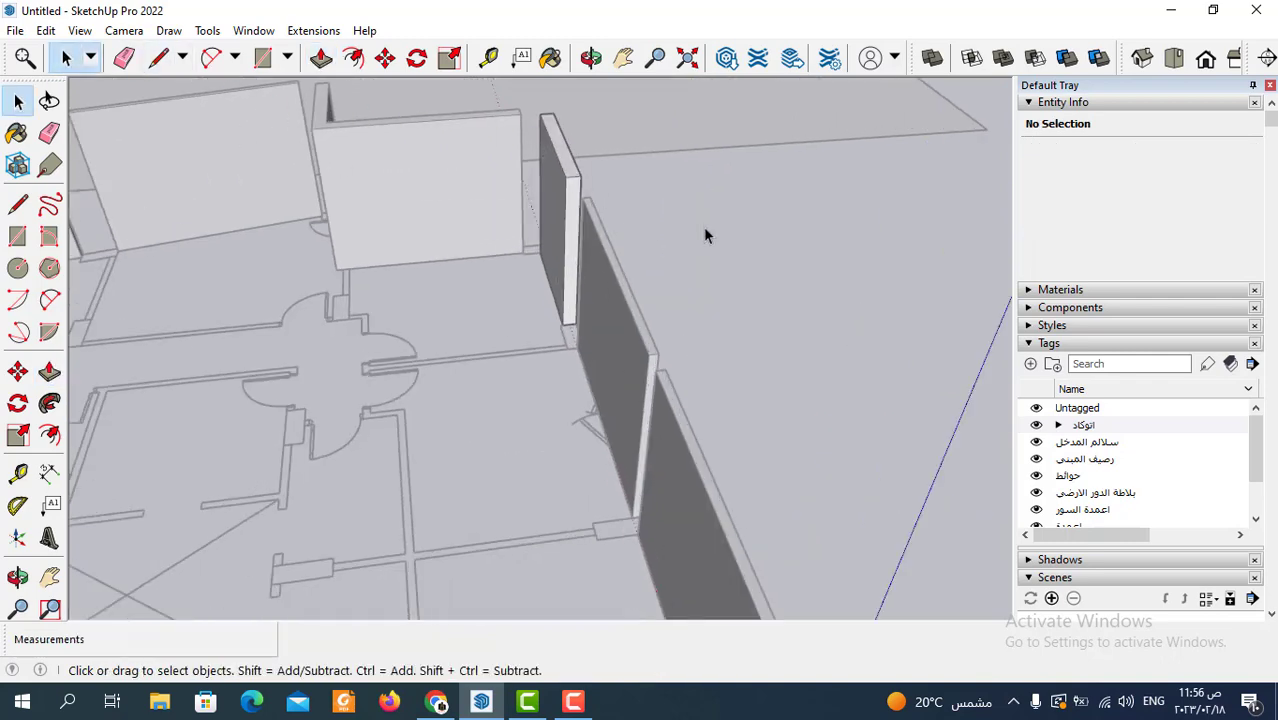
pyautogui.click(625, 297)
pyautogui.click(321, 57)
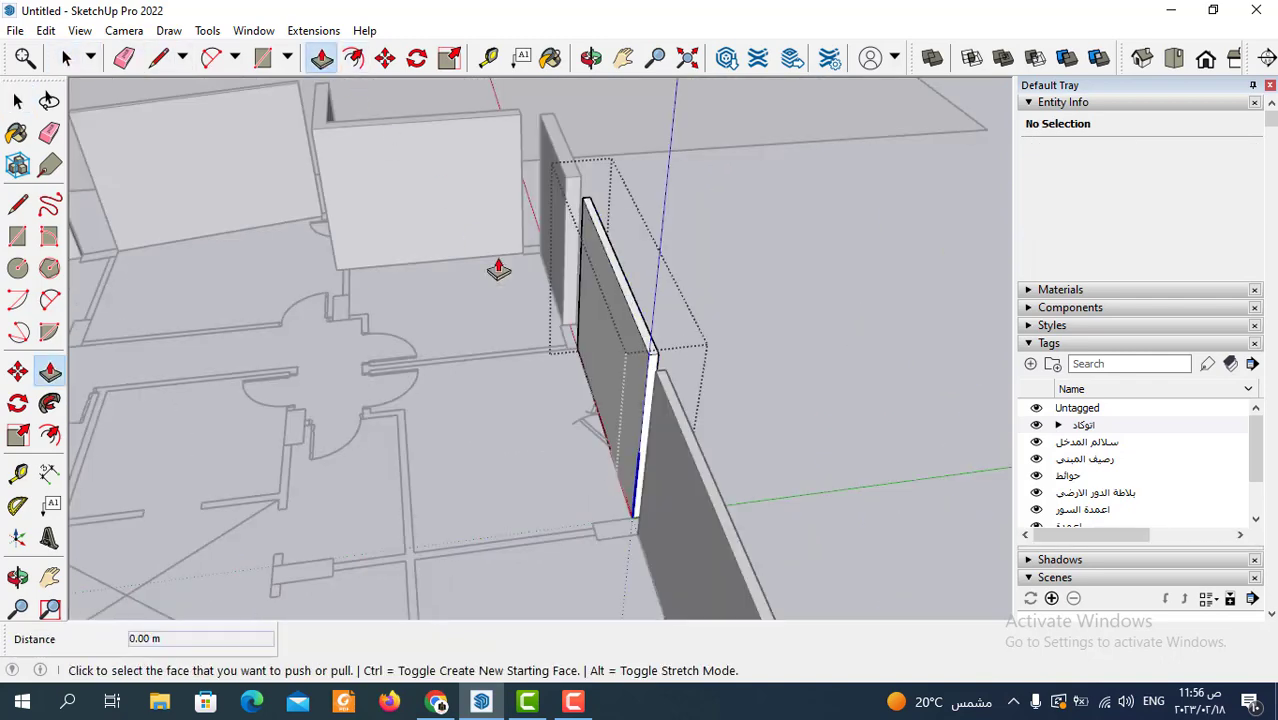
pyautogui.click(582, 322)
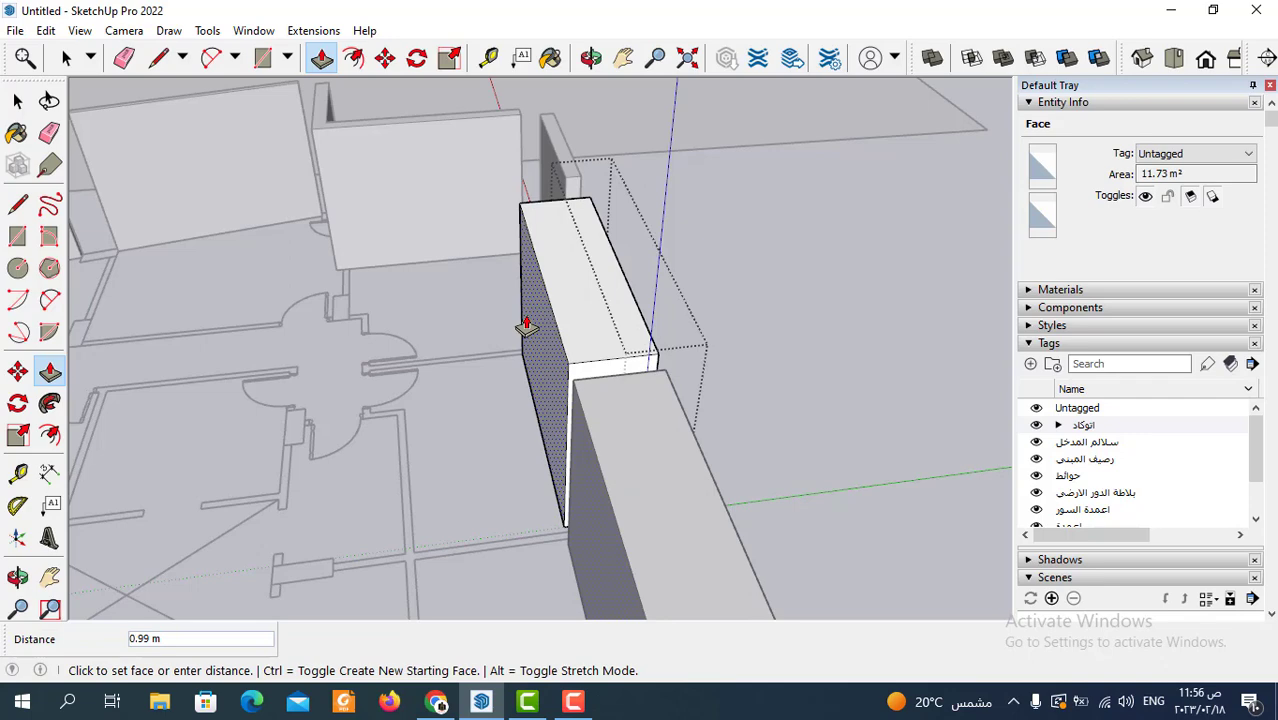
pyautogui.write('3')
pyautogui.press('Return')
pyautogui.moveTo(330, 343); pyautogui.dragTo(194, 123, button='middle')
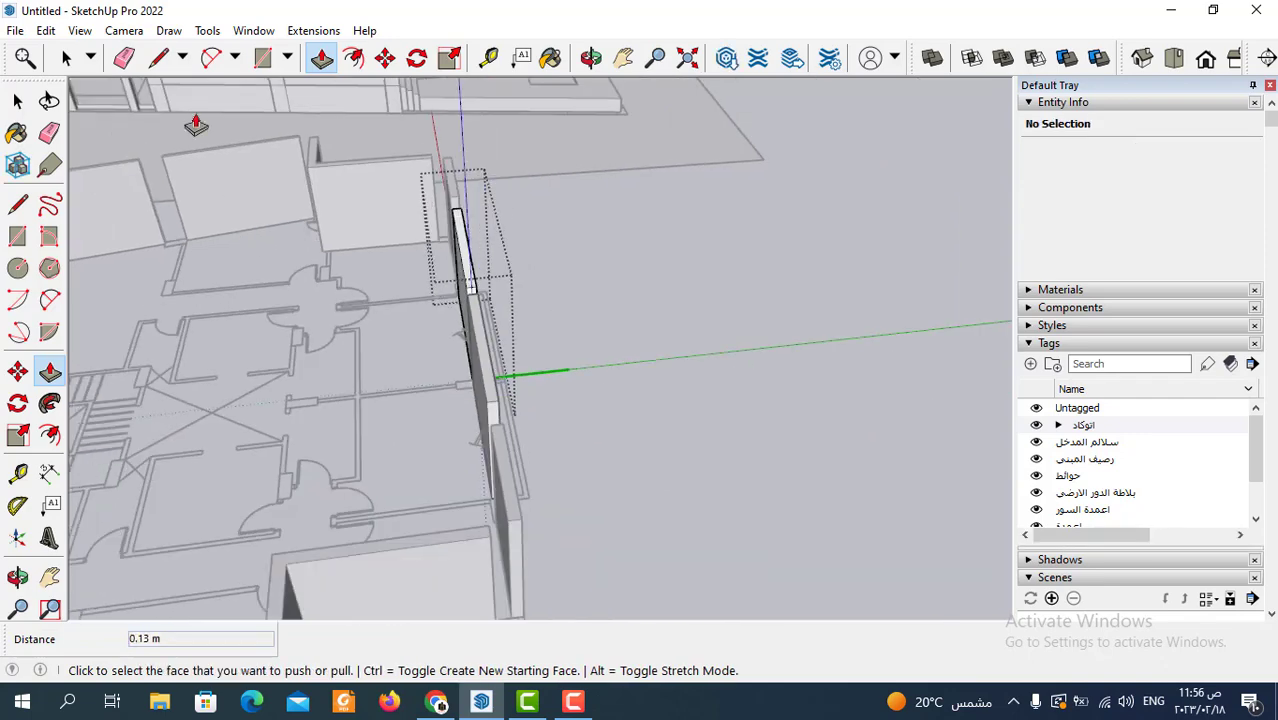
pyautogui.click(66, 58)
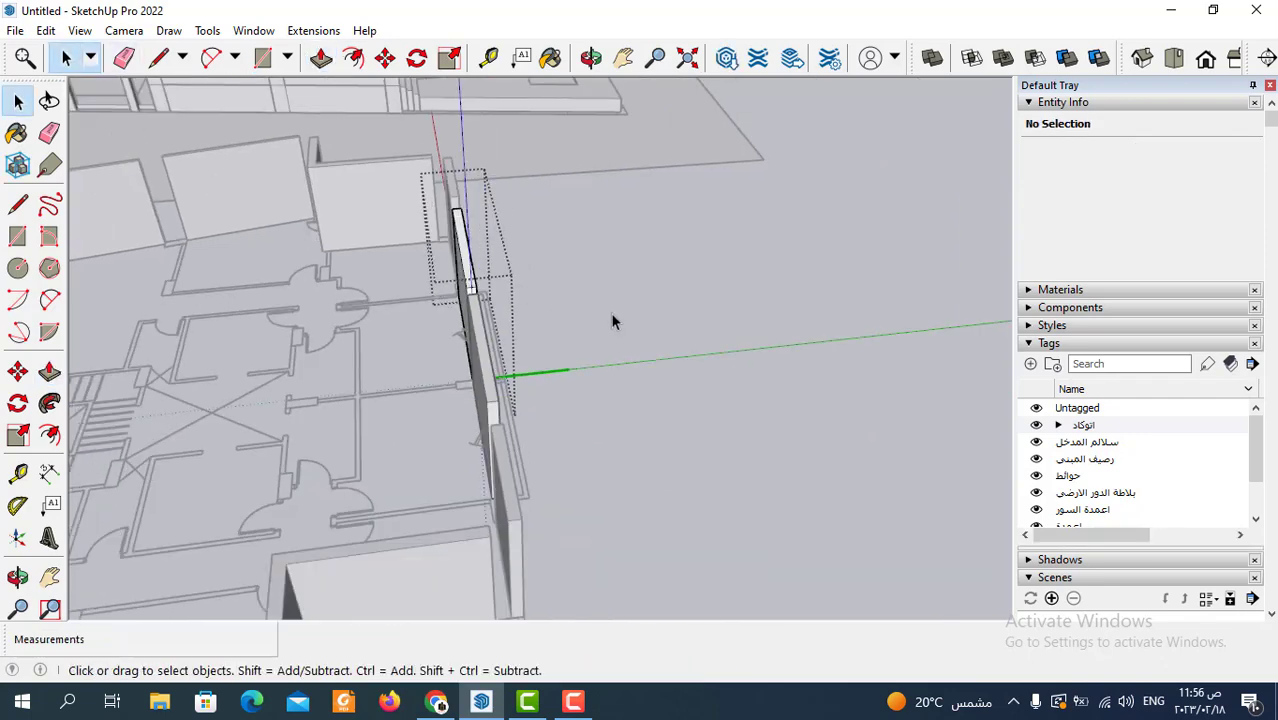
pyautogui.moveTo(610, 322)
pyautogui.mouseDown(button='middle')
pyautogui.moveTo(704, 290)
pyautogui.moveTo(656, 395)
pyautogui.moveTo(516, 422)
pyautogui.moveTo(670, 342)
pyautogui.moveTo(562, 422)
pyautogui.moveTo(362, 478)
pyautogui.moveTo(394, 434)
pyautogui.moveTo(297, 488)
pyautogui.mouseUp(button='middle')
# Trace the L-shaped strip outline on the floor at the wall corner into a face
pyautogui.scroll(3, 370, 460)
pyautogui.scroll(5, 345, 440)
pyautogui.scroll(-3, 362, 394)
pyautogui.scroll(4, 391, 365)
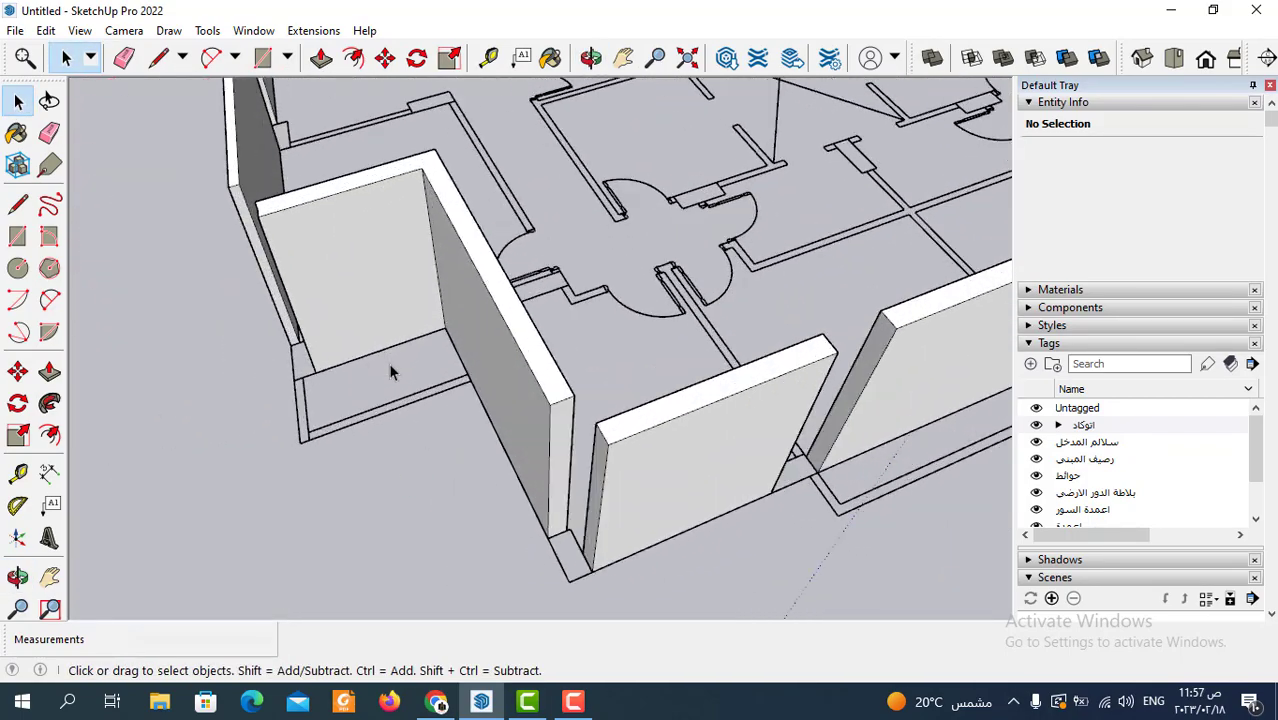
pyautogui.scroll(-2, 274, 437)
pyautogui.scroll(4, 486, 403)
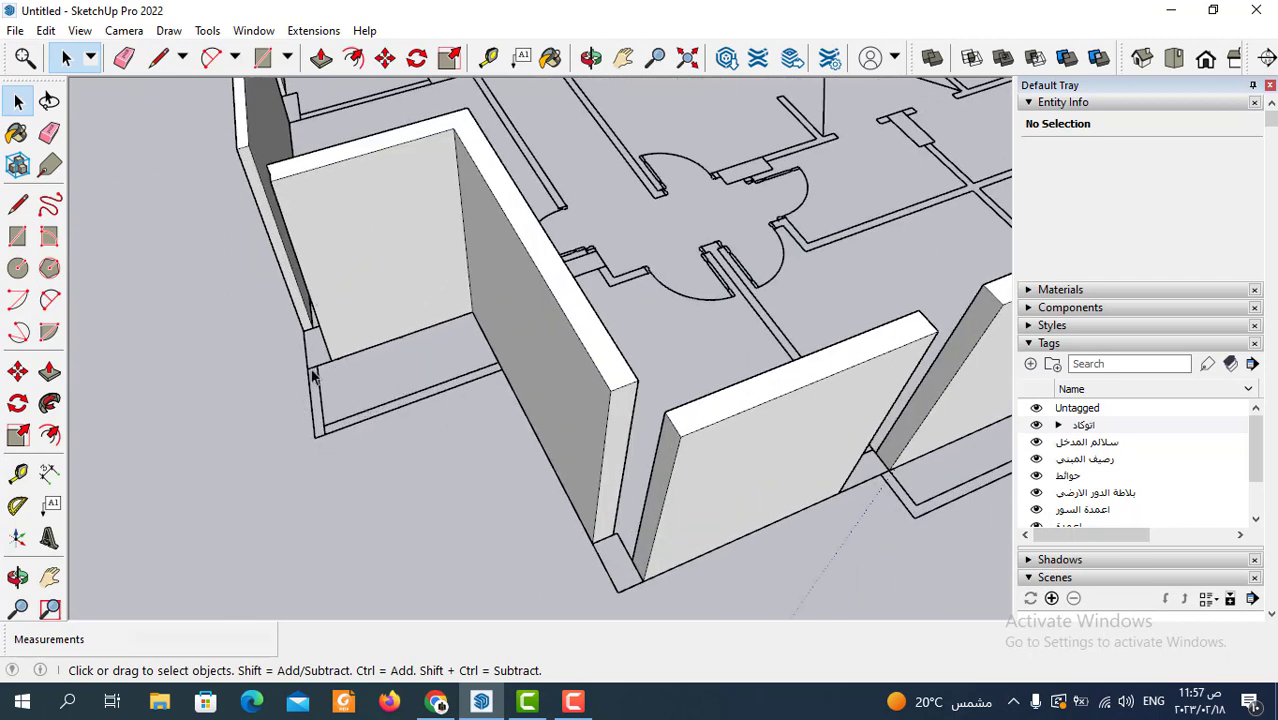
pyautogui.scroll(3, 320, 398)
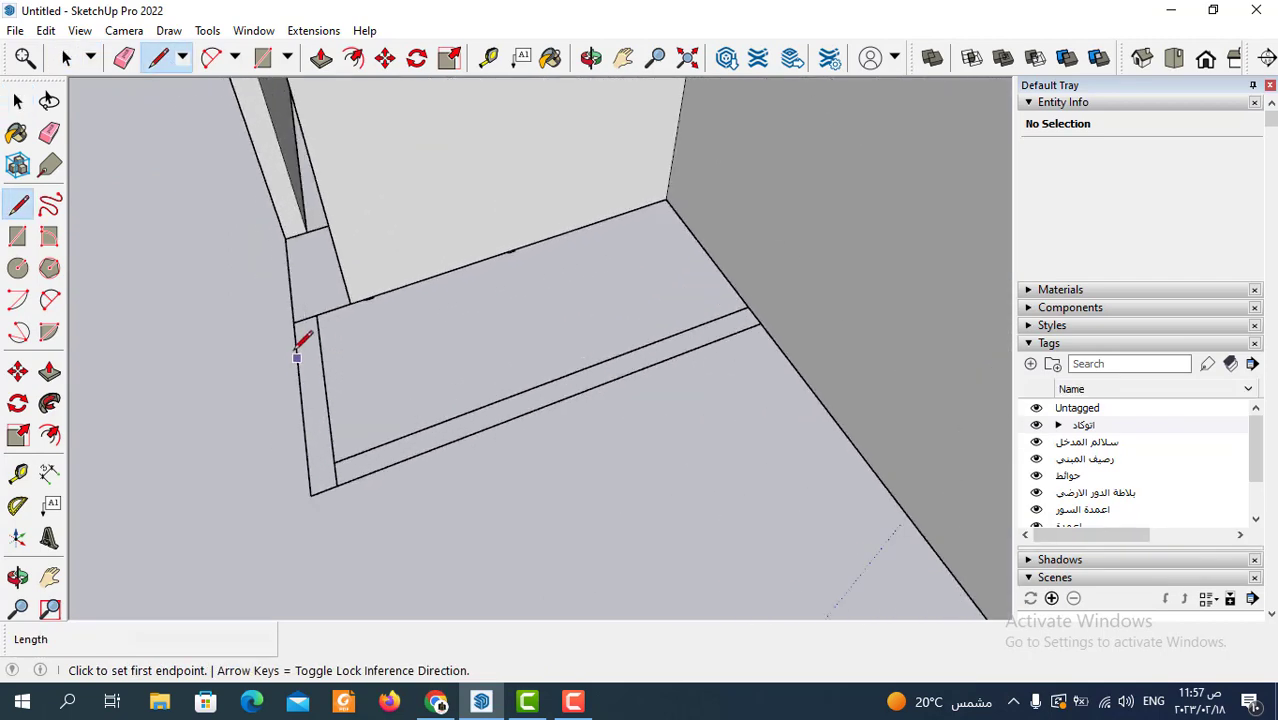
pyautogui.click(293, 322)
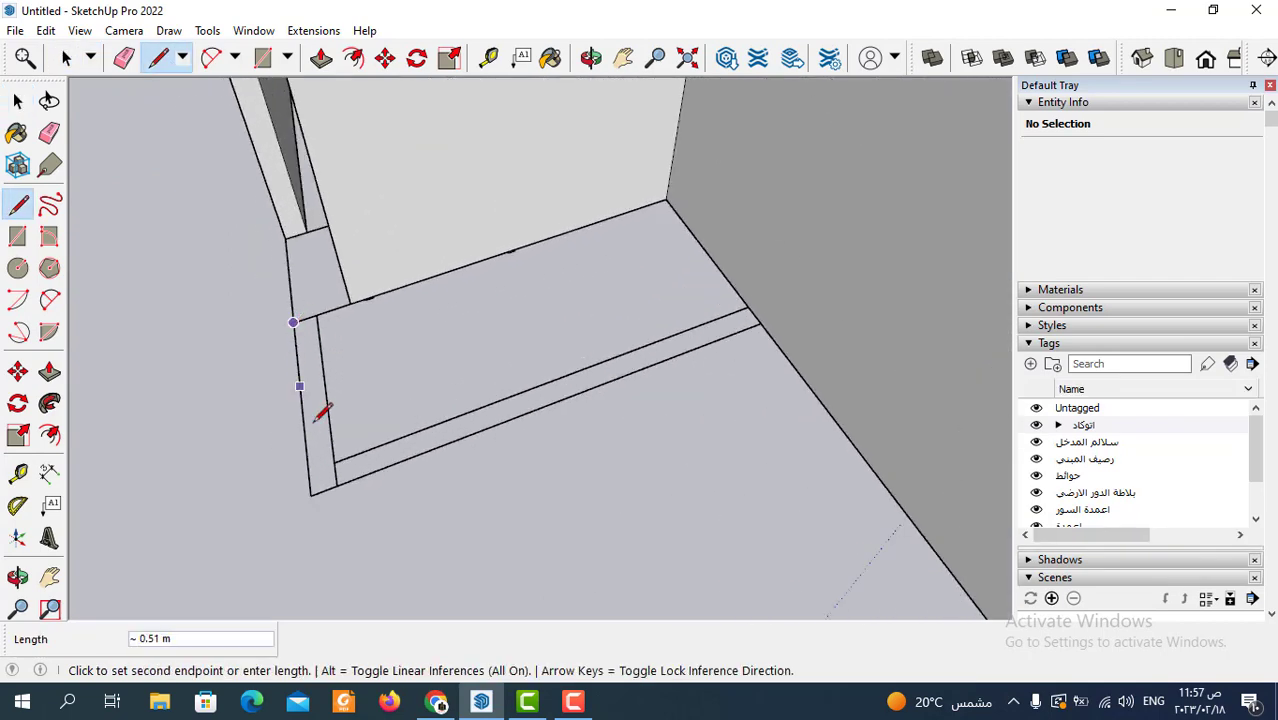
pyautogui.click(310, 495)
pyautogui.click(762, 322)
pyautogui.click(748, 307)
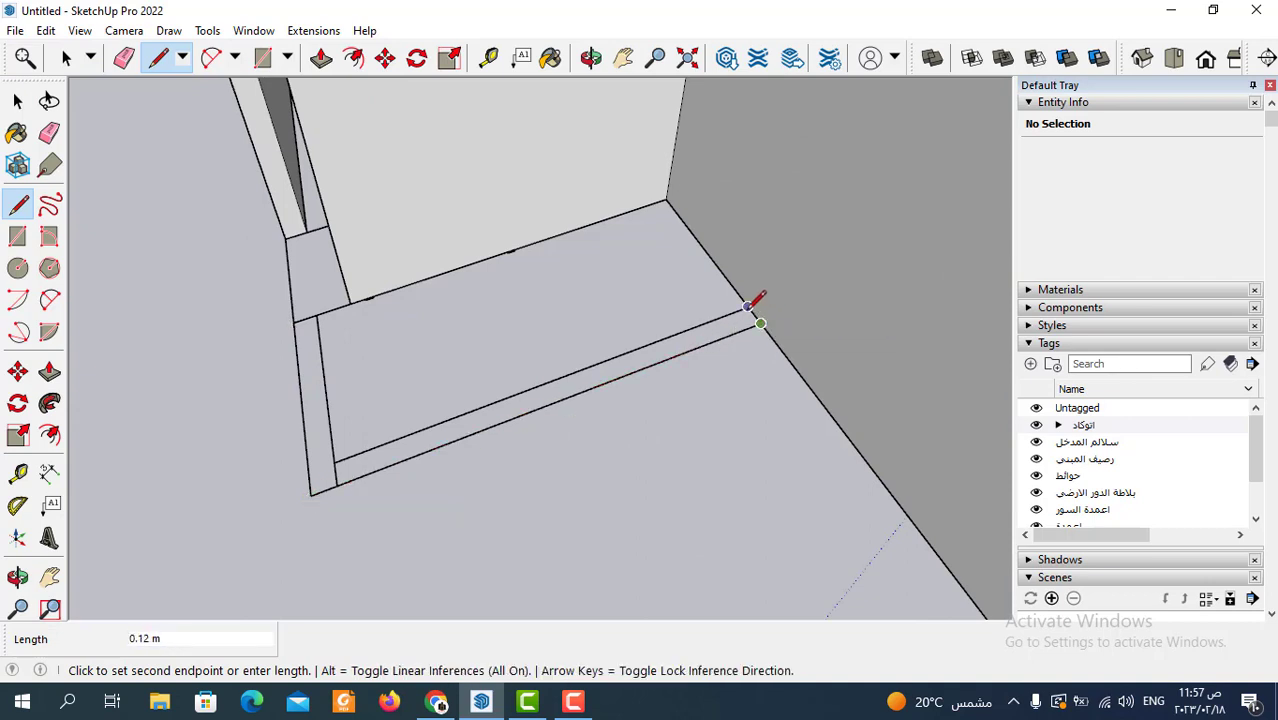
pyautogui.click(317, 314)
pyautogui.scroll(-1, 375, 354)
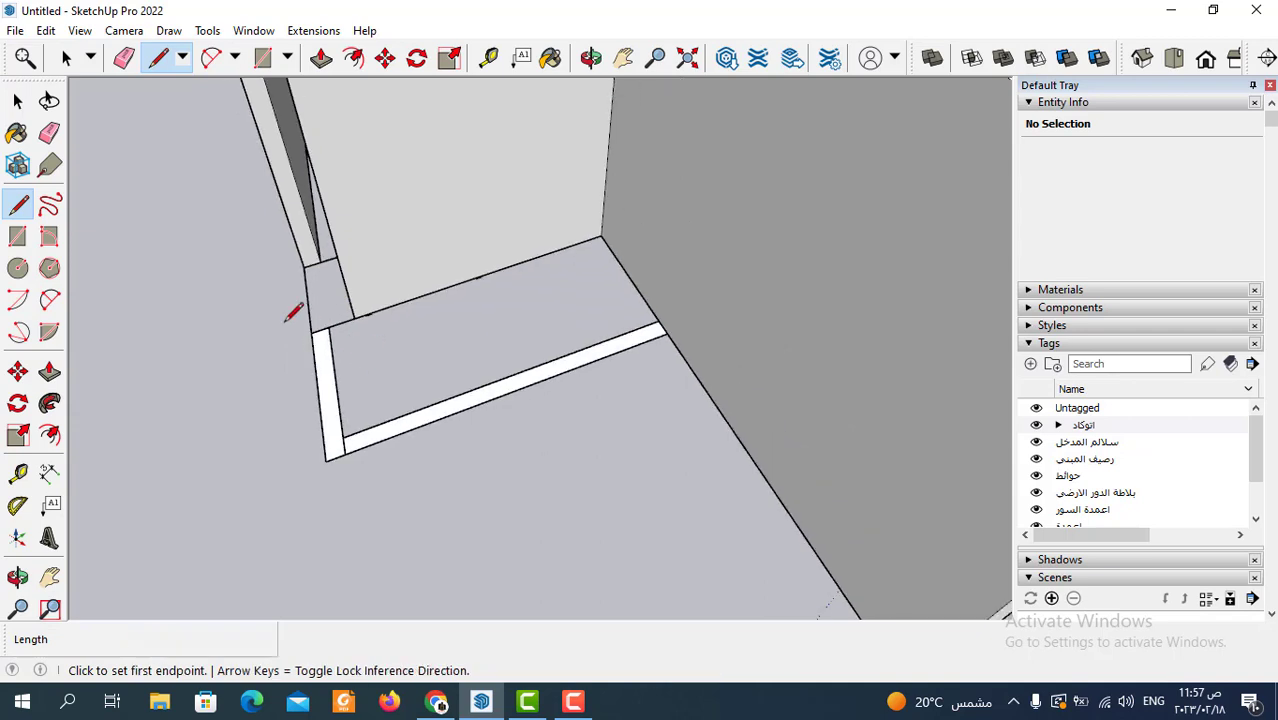
# Turn the L-shaped strip face and its edges into a new component, Component#29
pyautogui.click(66, 58)
pyautogui.doubleClick(326, 384)
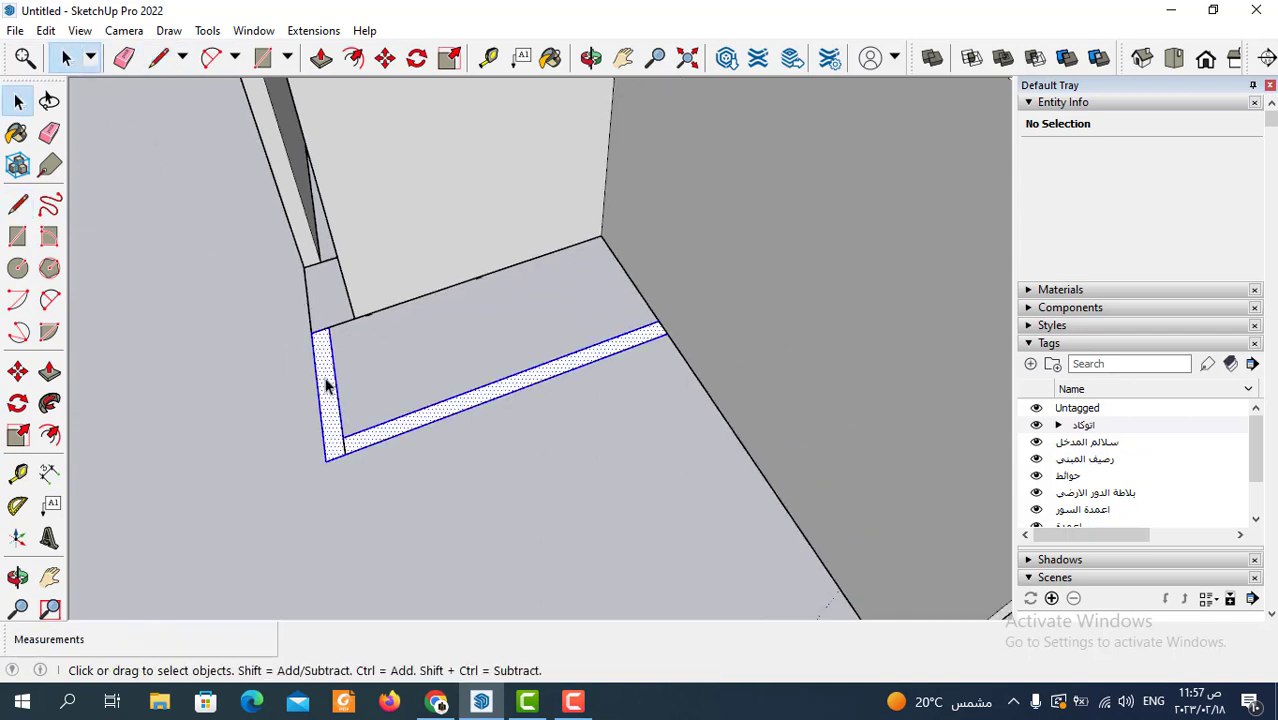
pyautogui.rightClick(327, 386)
pyautogui.click(395, 521)
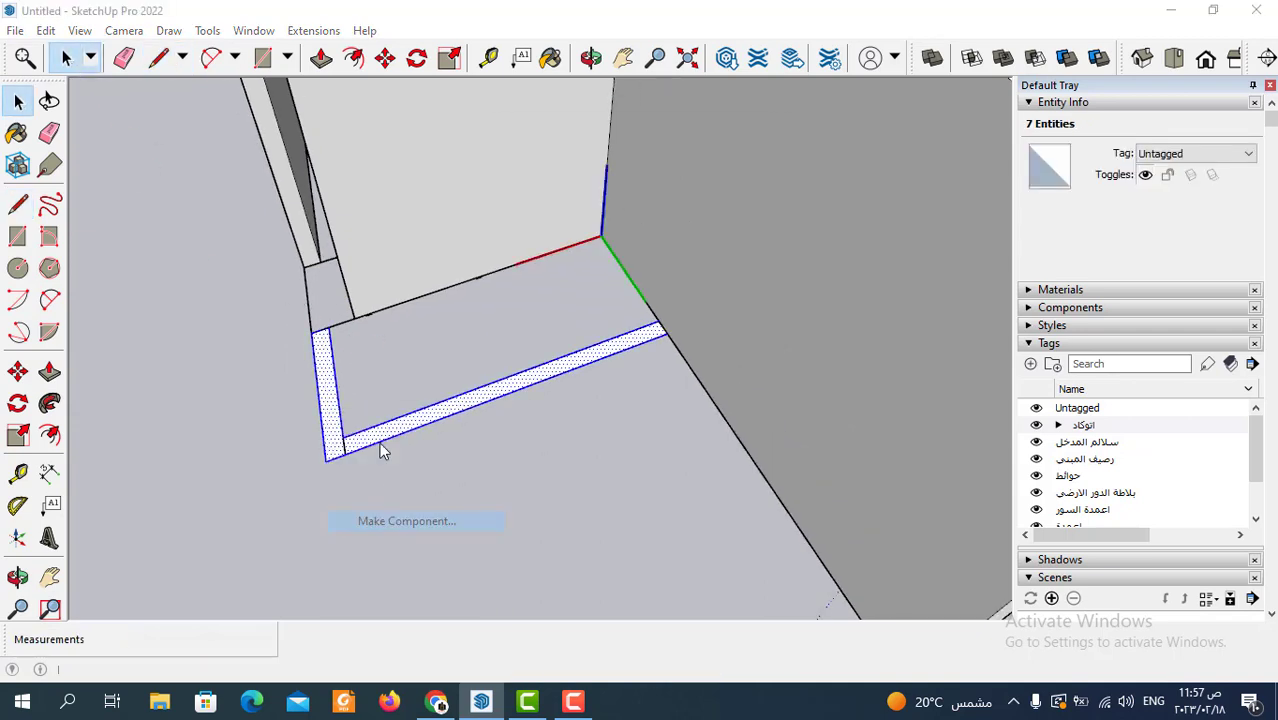
pyautogui.click(664, 546)
# Raise the L-shaped planter face 0.60 m inside its component
pyautogui.scroll(-4, 400, 440)
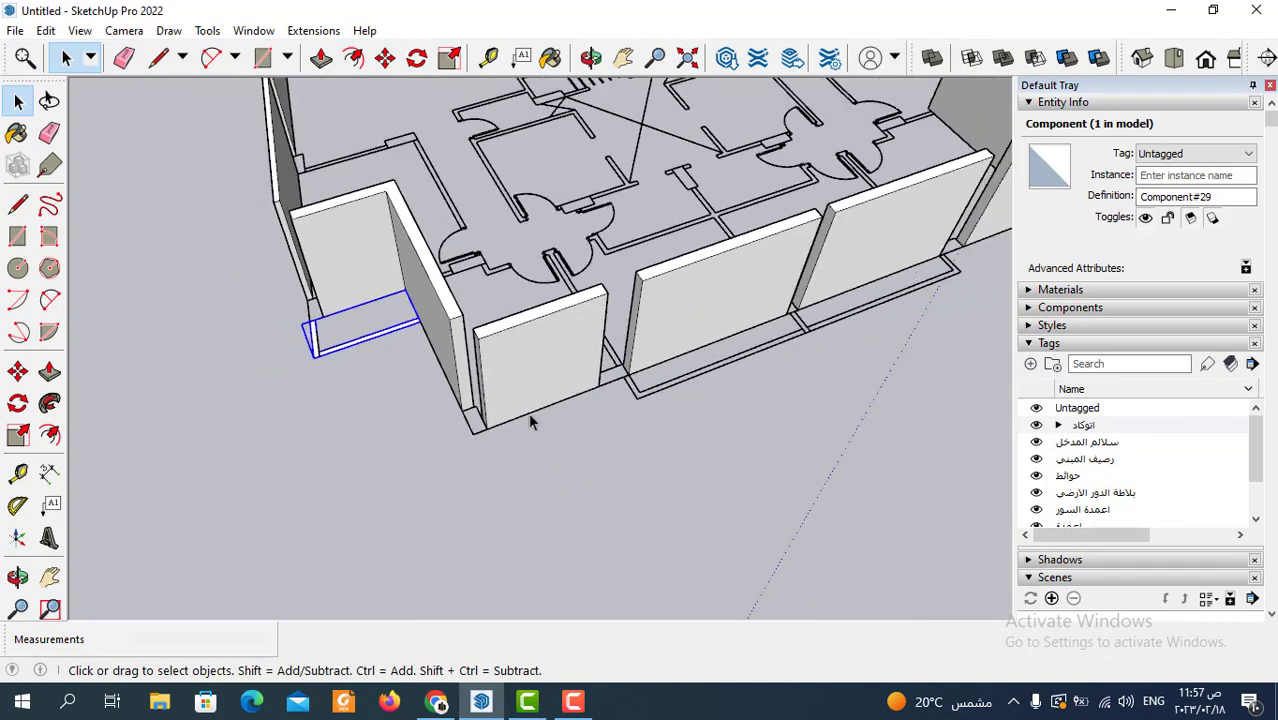
pyautogui.moveTo(371, 456); pyautogui.dragTo(573, 492, button='middle')
pyautogui.scroll(3, 575, 492)
pyautogui.click(720, 443)
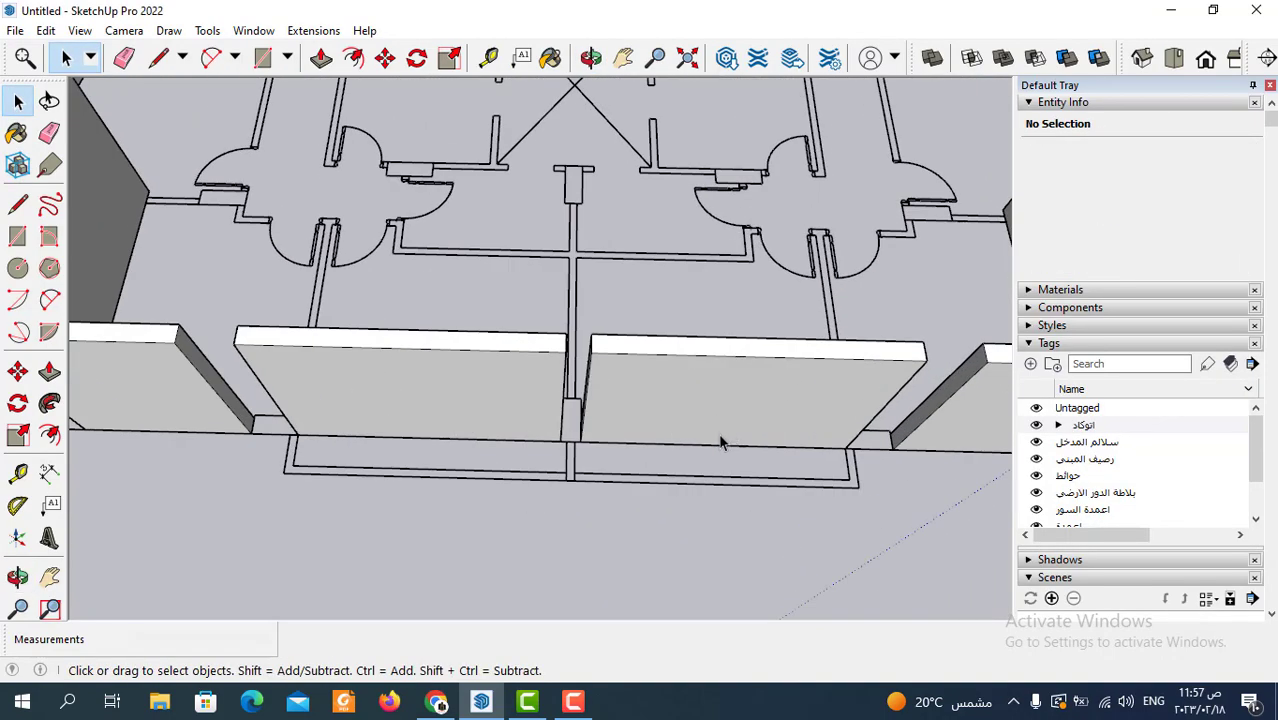
pyautogui.scroll(-1, 125, 335)
pyautogui.scroll(-3, 350, 183)
pyautogui.scroll(2, 334, 371)
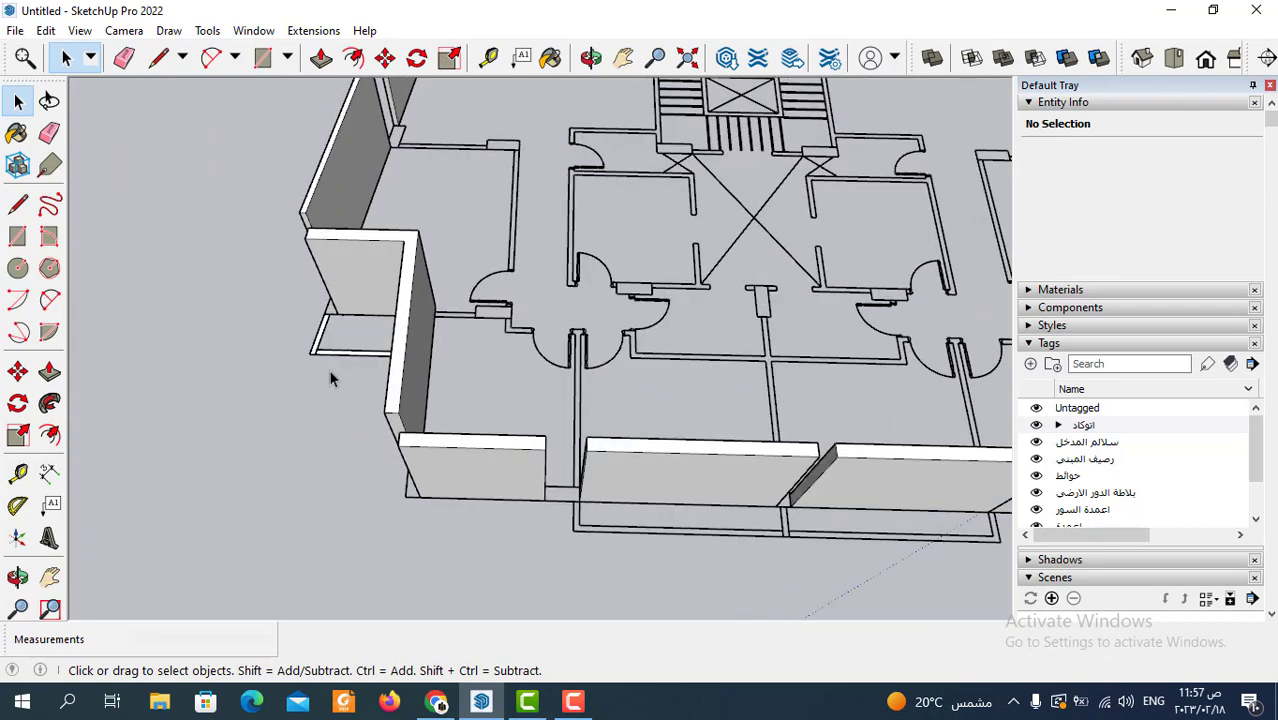
pyautogui.moveTo(334, 371); pyautogui.dragTo(442, 423, button='middle')
pyautogui.scroll(3, 363, 389)
pyautogui.scroll(1, 364, 389)
pyautogui.doubleClick(364, 389)
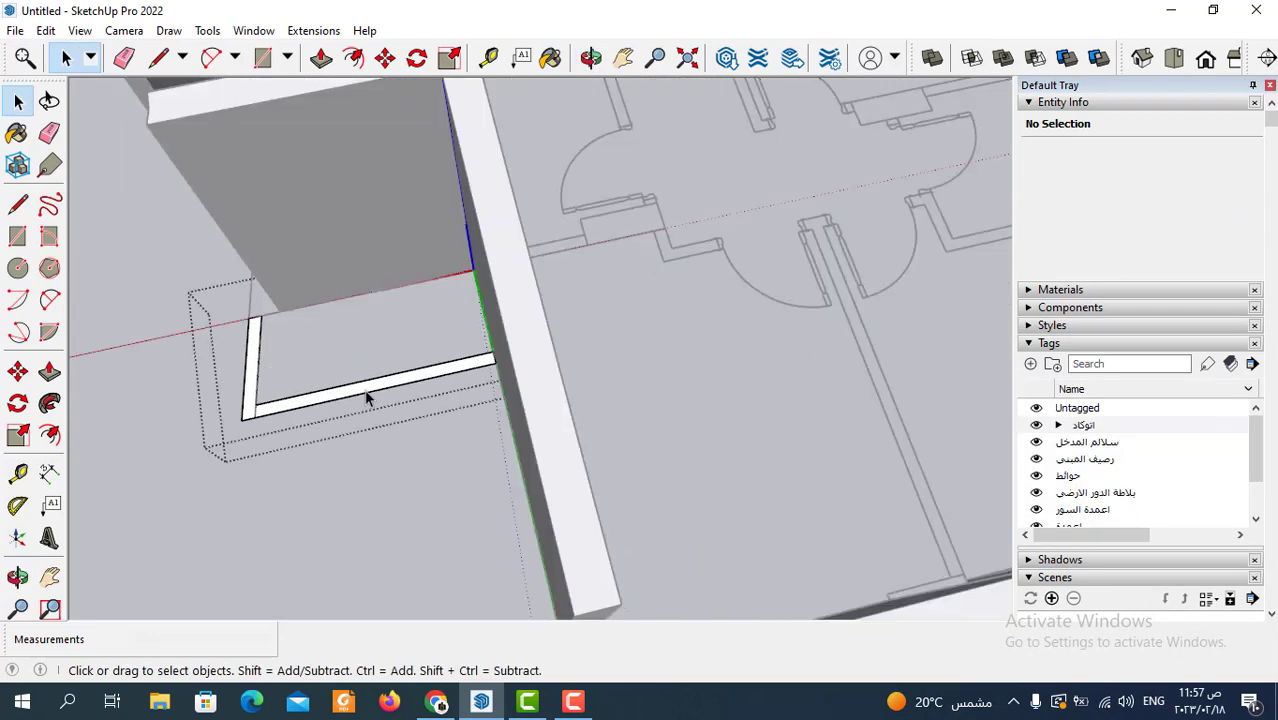
pyautogui.click(321, 57)
pyautogui.click(371, 392)
pyautogui.write('.6')
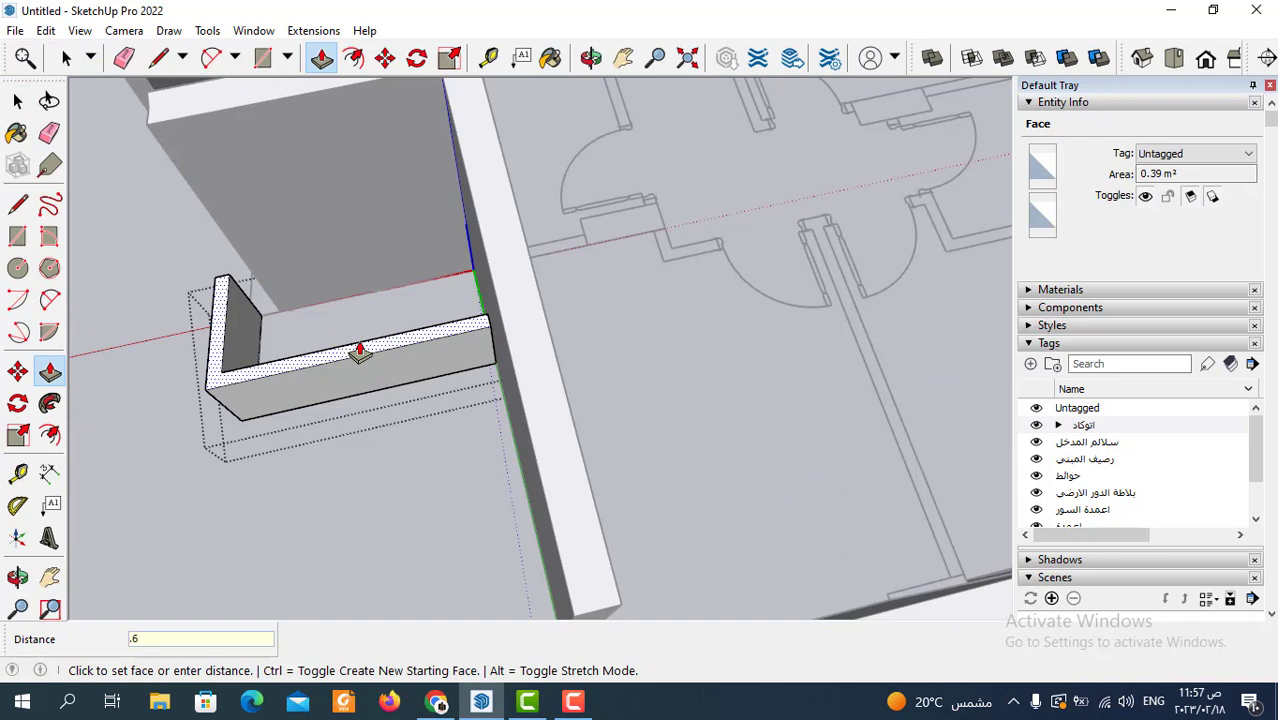
pyautogui.press('Return')
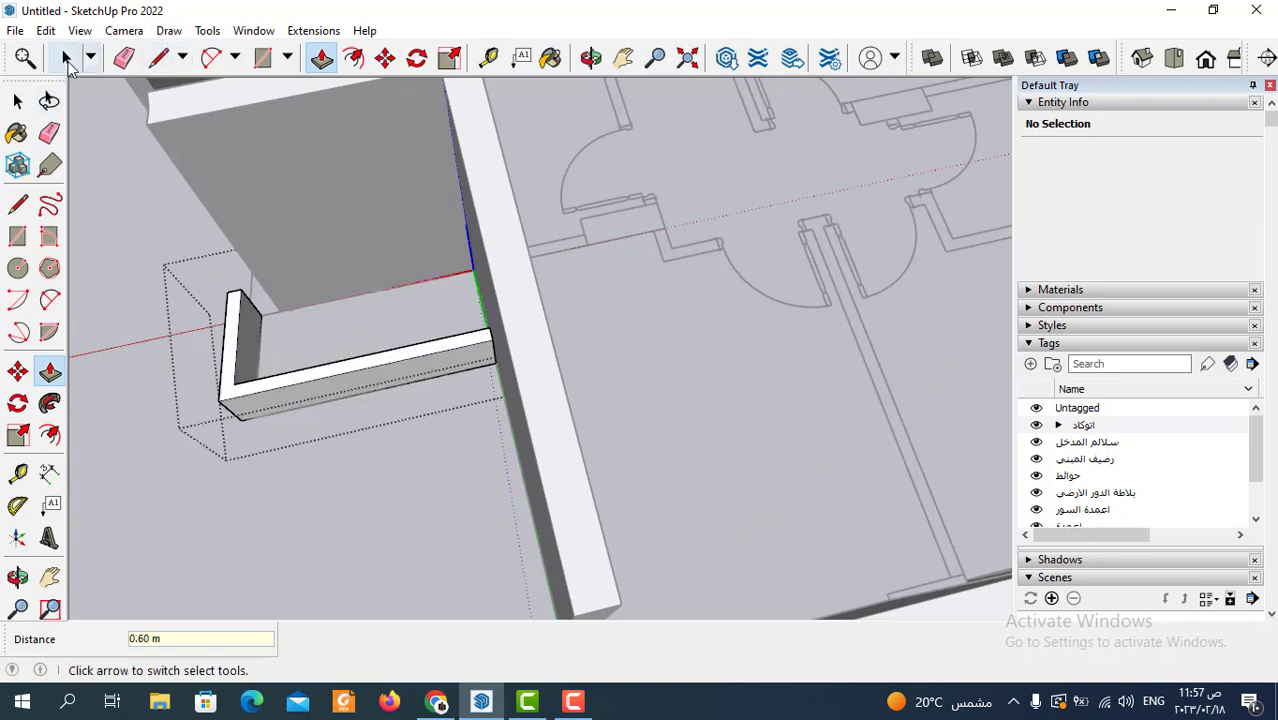
# Exit component editing, select the finished planter and activate Move
pyautogui.click(66, 57)
pyautogui.click(297, 486)
pyautogui.click(271, 400)
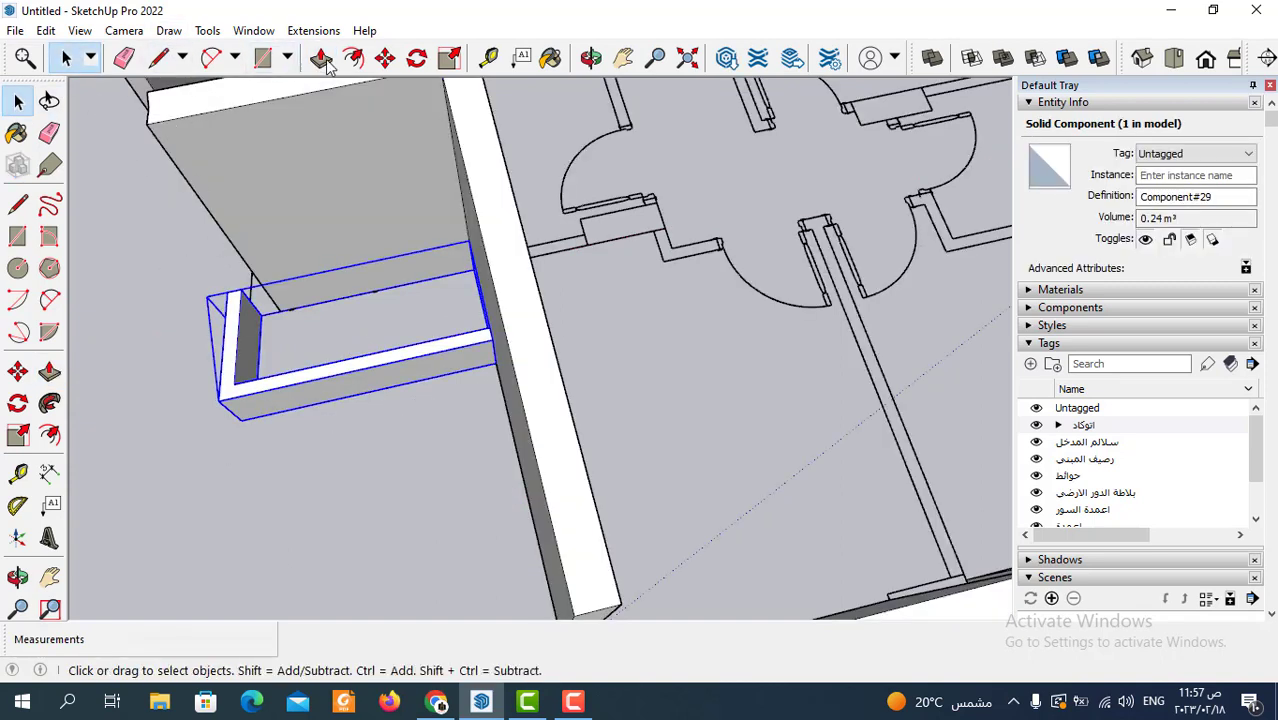
pyautogui.click(385, 57)
pyautogui.scroll(2, 237, 442)
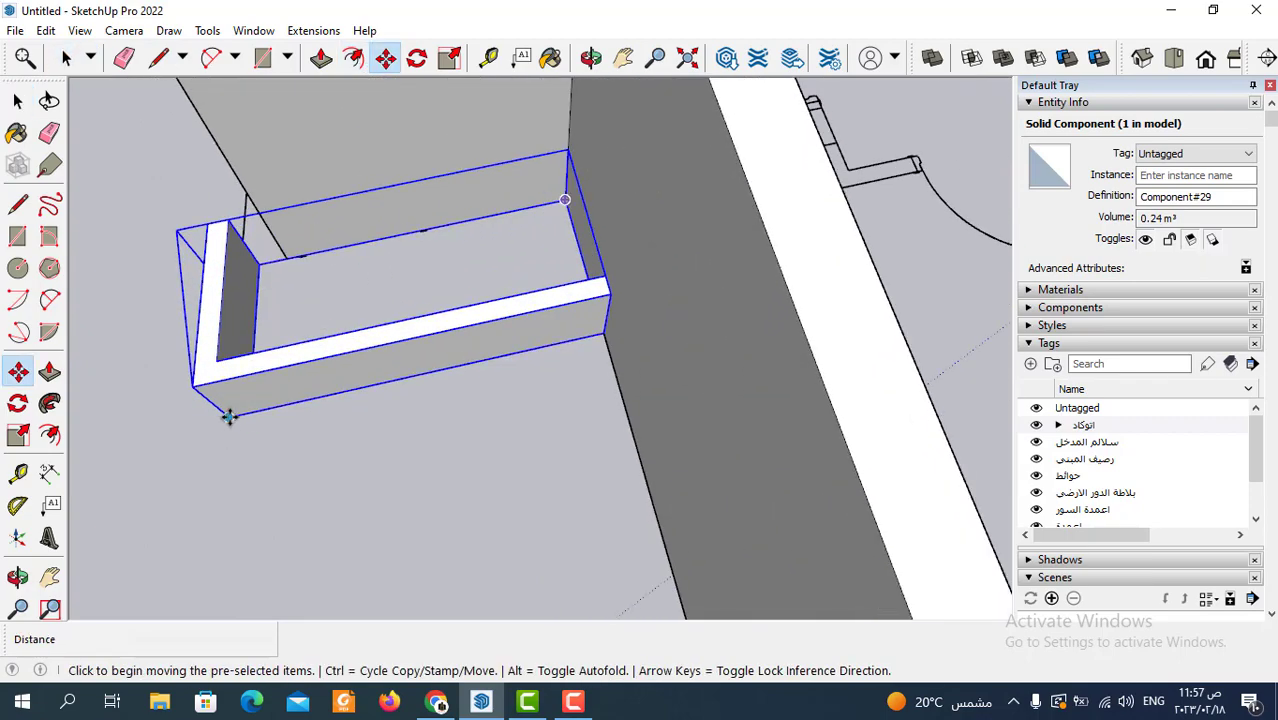
# Copy the planter with Ctrl-Move and drop the copy beside the building's right end
pyautogui.click(229, 417)
pyautogui.press('ctrl')
pyautogui.scroll(-3, 171, 357)
pyautogui.scroll(-2, 265, 394)
pyautogui.moveTo(265, 394)
pyautogui.mouseDown(button='middle')
pyautogui.moveTo(311, 356)
pyautogui.moveTo(237, 353)
pyautogui.mouseUp(button='middle')
pyautogui.scroll(2, 730, 356)
pyautogui.scroll(2, 745, 368)
pyautogui.moveTo(745, 368)
pyautogui.mouseDown(button='middle')
pyautogui.moveTo(676, 422)
pyautogui.moveTo(716, 445)
pyautogui.mouseUp(button='middle')
pyautogui.click(716, 445)
# Mirror the copied planter along its length with the Scale tool
pyautogui.click(449, 57)
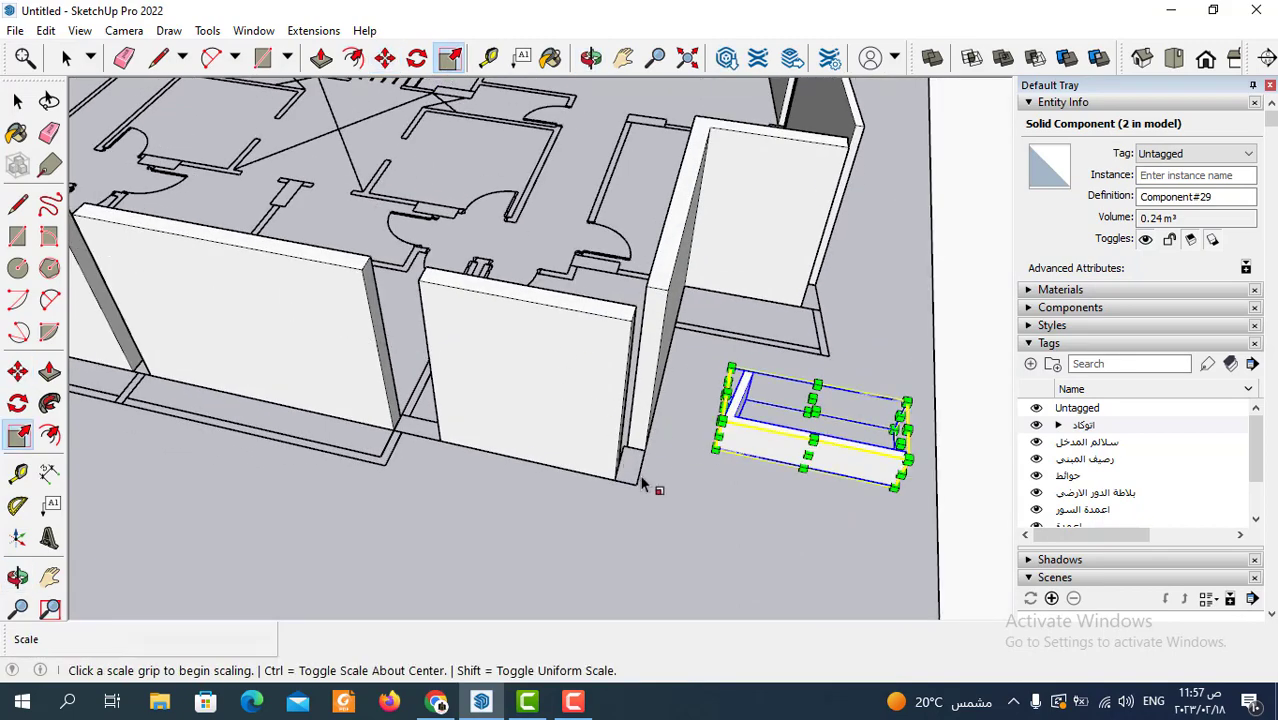
pyautogui.moveTo(642, 486)
pyautogui.mouseDown(button='middle')
pyautogui.moveTo(713, 476)
pyautogui.moveTo(712, 385)
pyautogui.mouseUp(button='middle')
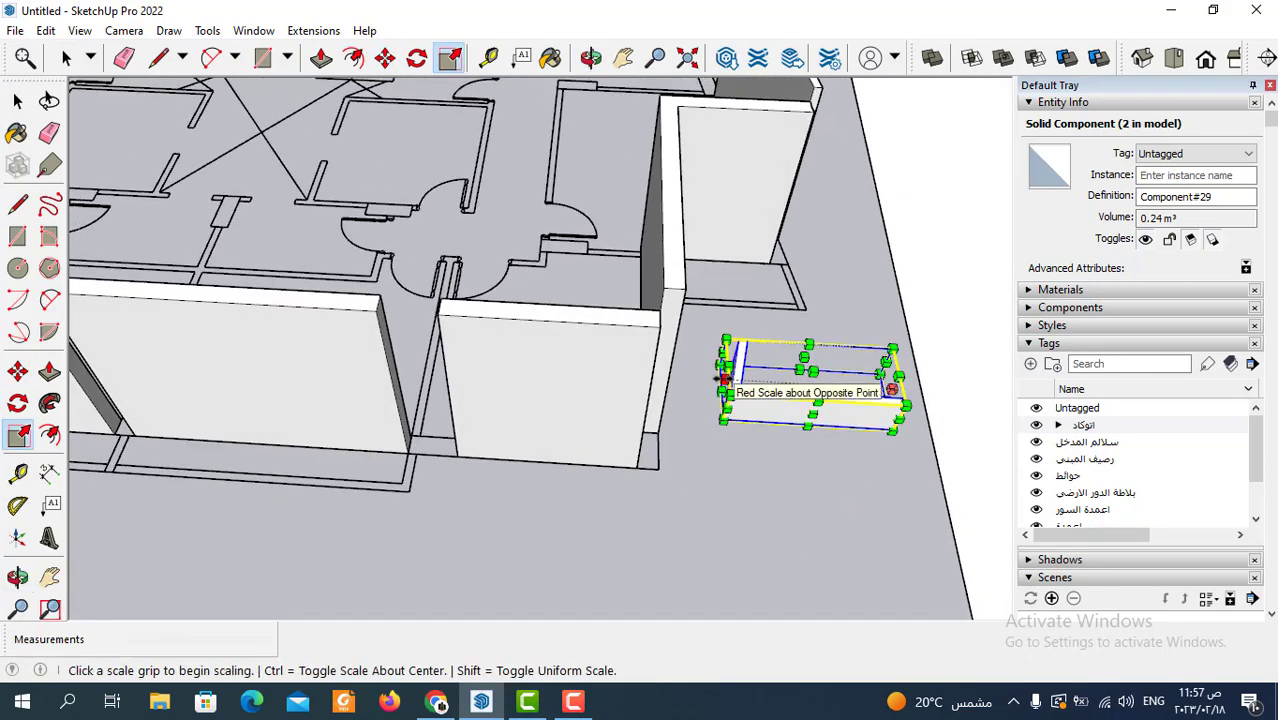
pyautogui.click(721, 378)
pyautogui.moveTo(819, 371); pyautogui.dragTo(813, 380, button='middle')
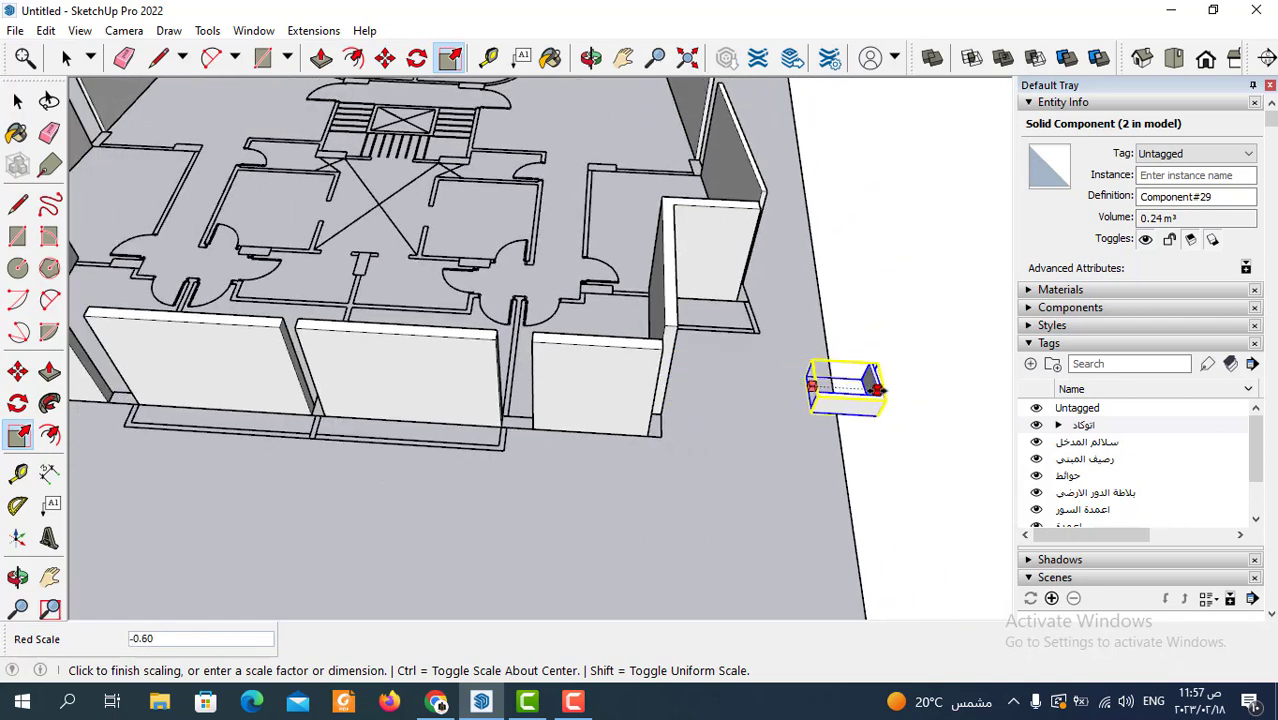
pyautogui.click(936, 395)
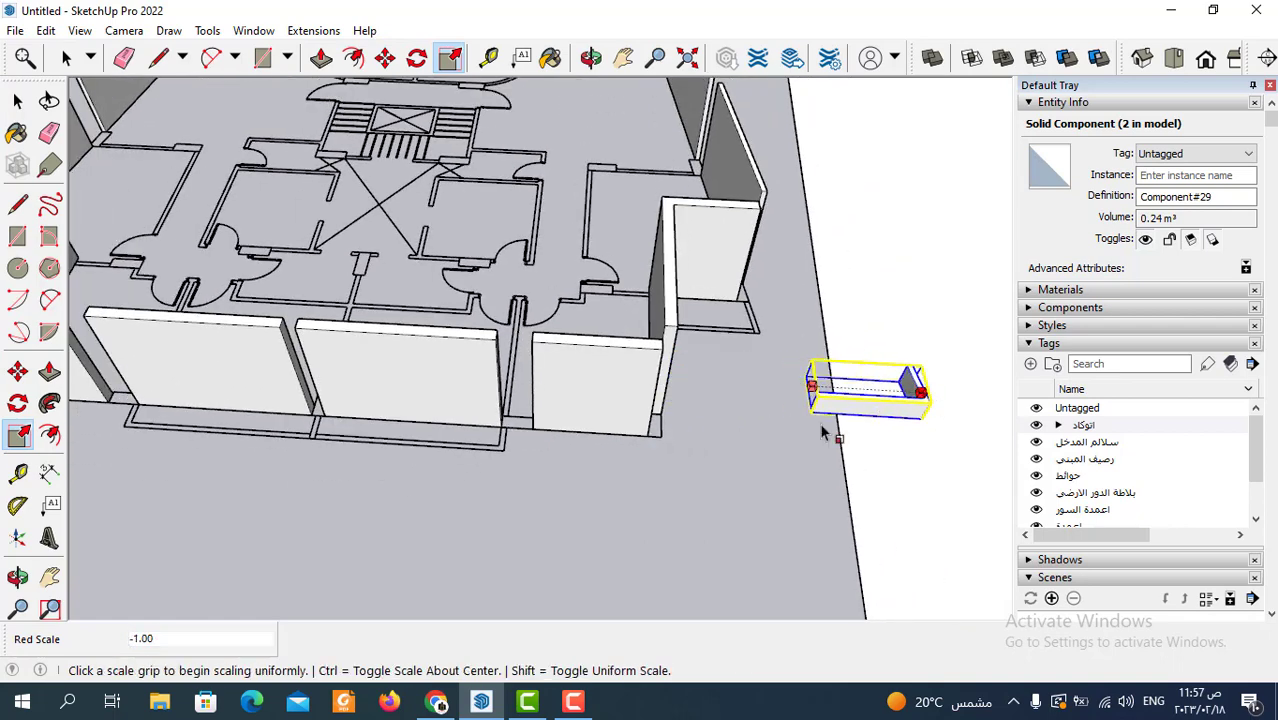
# Move the mirrored planter to the building's opposite floor corner and check its placement
pyautogui.press('m')
pyautogui.moveTo(850, 395)
pyautogui.mouseDown(button='middle')
pyautogui.moveTo(761, 328)
pyautogui.moveTo(927, 516)
pyautogui.mouseUp(button='middle')
pyautogui.click(921, 479)
pyautogui.scroll(4, 740, 365)
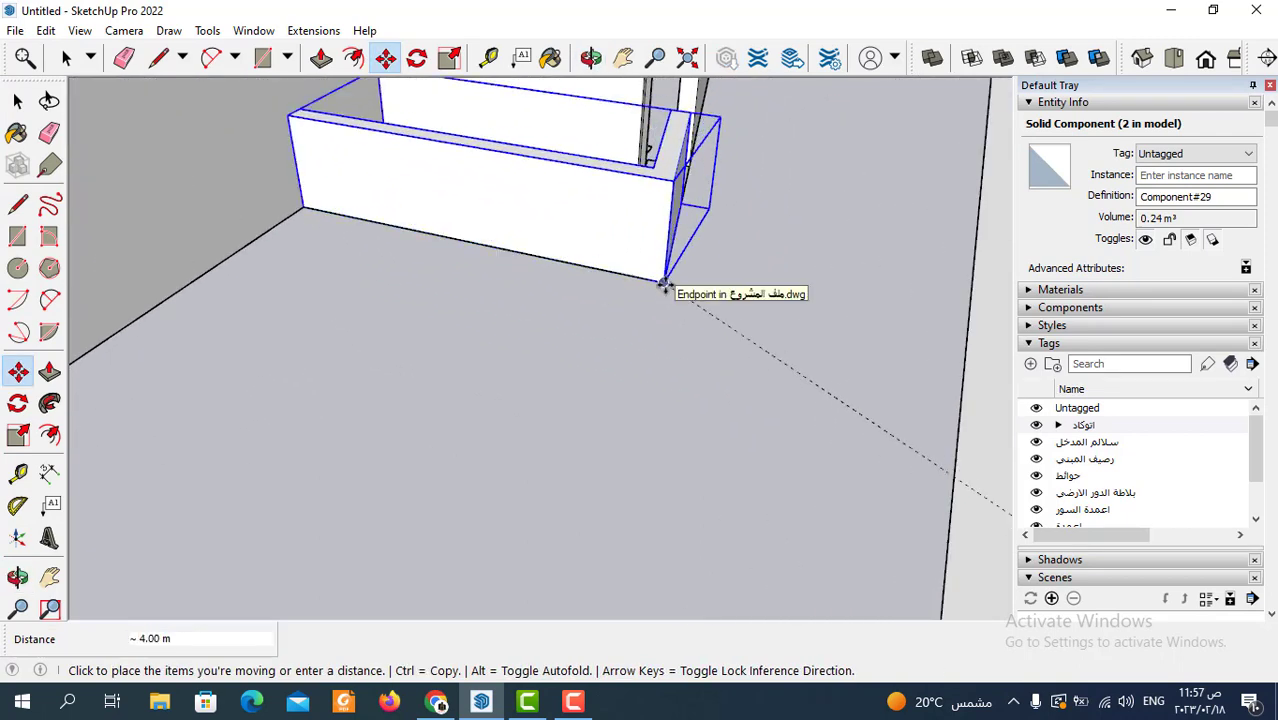
pyautogui.click(664, 285)
pyautogui.scroll(-3, 736, 320)
pyautogui.scroll(-3, 502, 374)
pyautogui.scroll(-3, 514, 388)
pyautogui.moveTo(514, 388); pyautogui.dragTo(489, 374, button='middle')
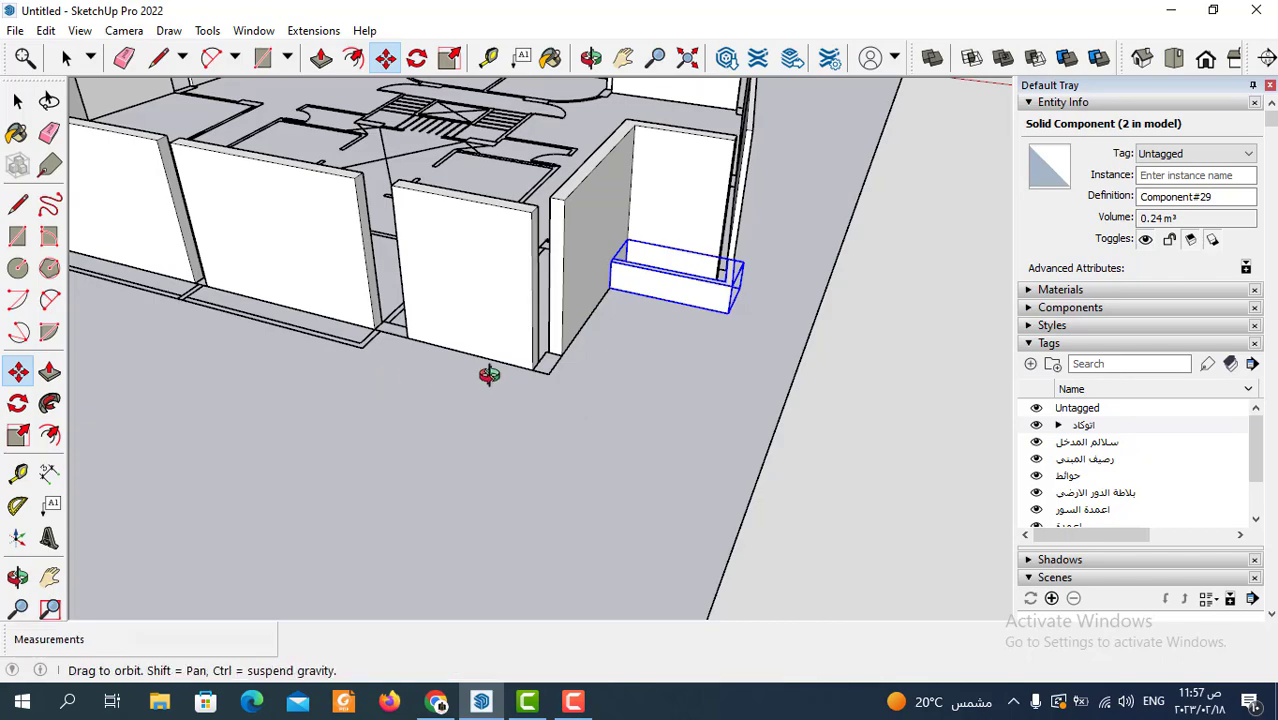
pyautogui.scroll(-2, 724, 339)
pyautogui.scroll(-3, 658, 396)
pyautogui.moveTo(658, 396); pyautogui.dragTo(513, 419, button='middle')
pyautogui.scroll(2, 580, 387)
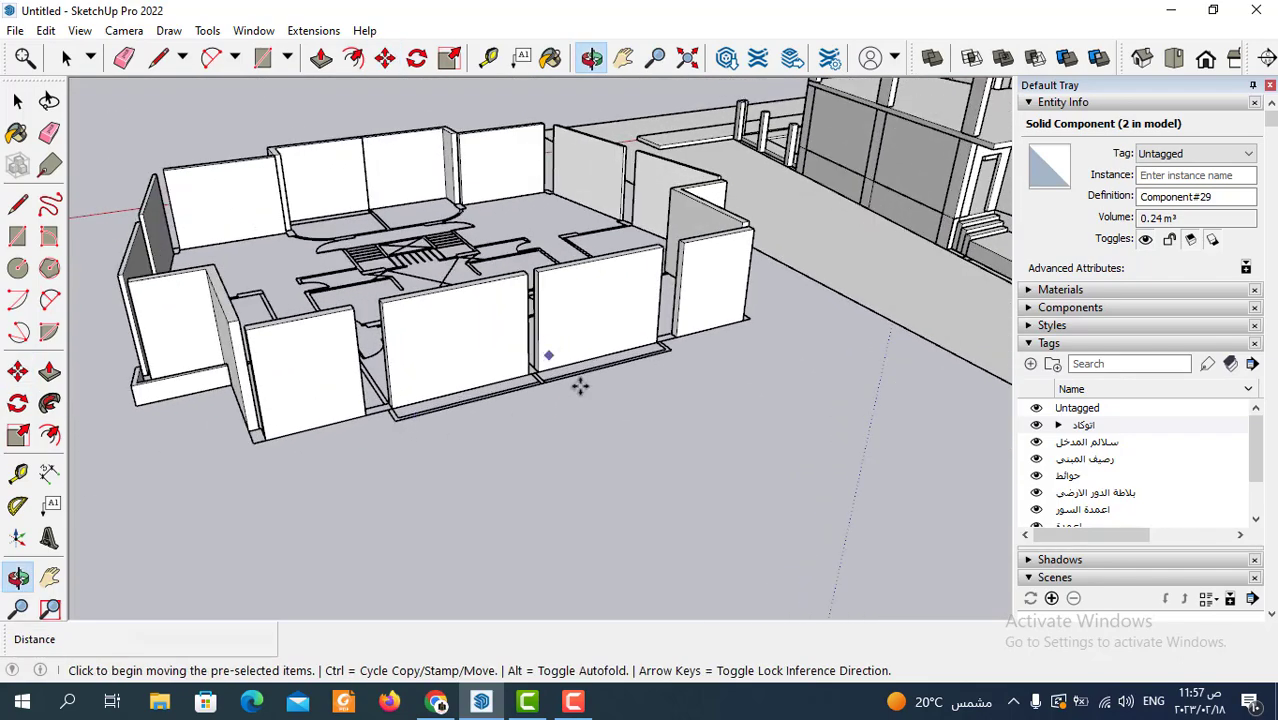
pyautogui.moveTo(580, 387); pyautogui.dragTo(456, 434, button='middle')
pyautogui.moveTo(622, 294); pyautogui.dragTo(357, 391, button='middle')
pyautogui.scroll(2, 447, 345)
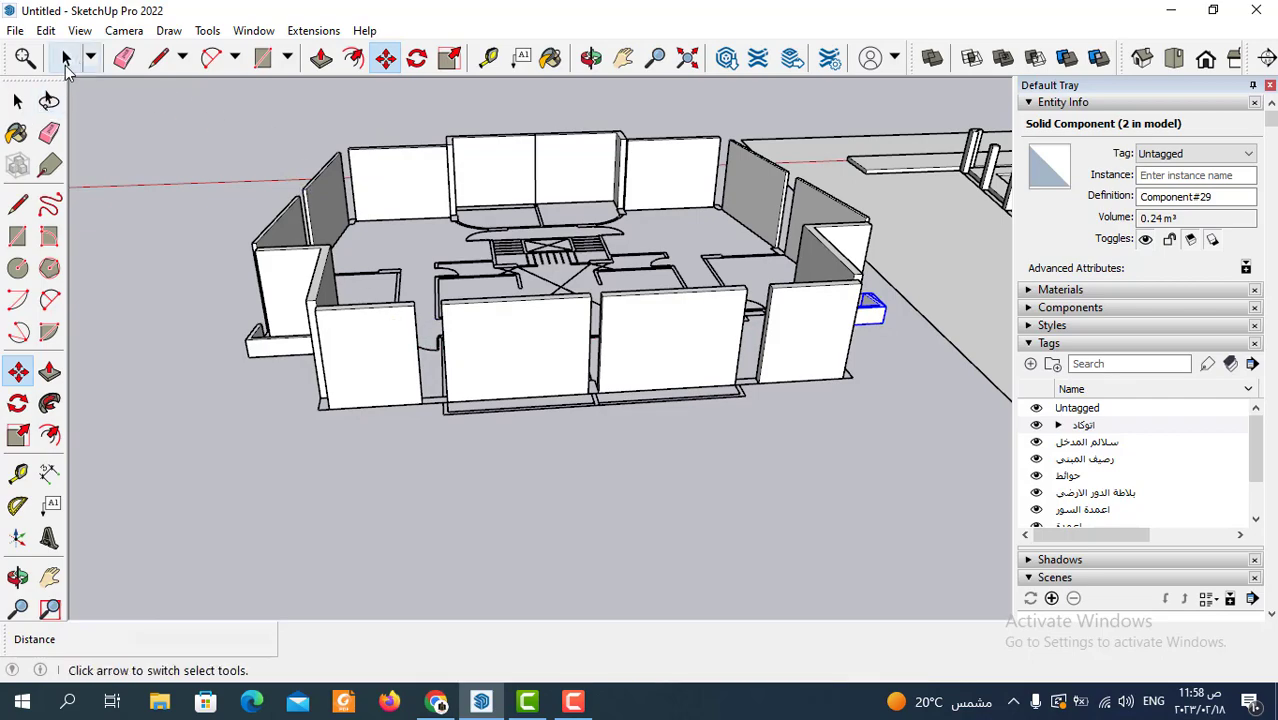
pyautogui.click(66, 57)
pyautogui.click(471, 523)
pyautogui.scroll(3, 448, 515)
# Draw a line from the front wall corner along the base across the floor
pyautogui.moveTo(448, 515); pyautogui.dragTo(414, 608, button='middle')
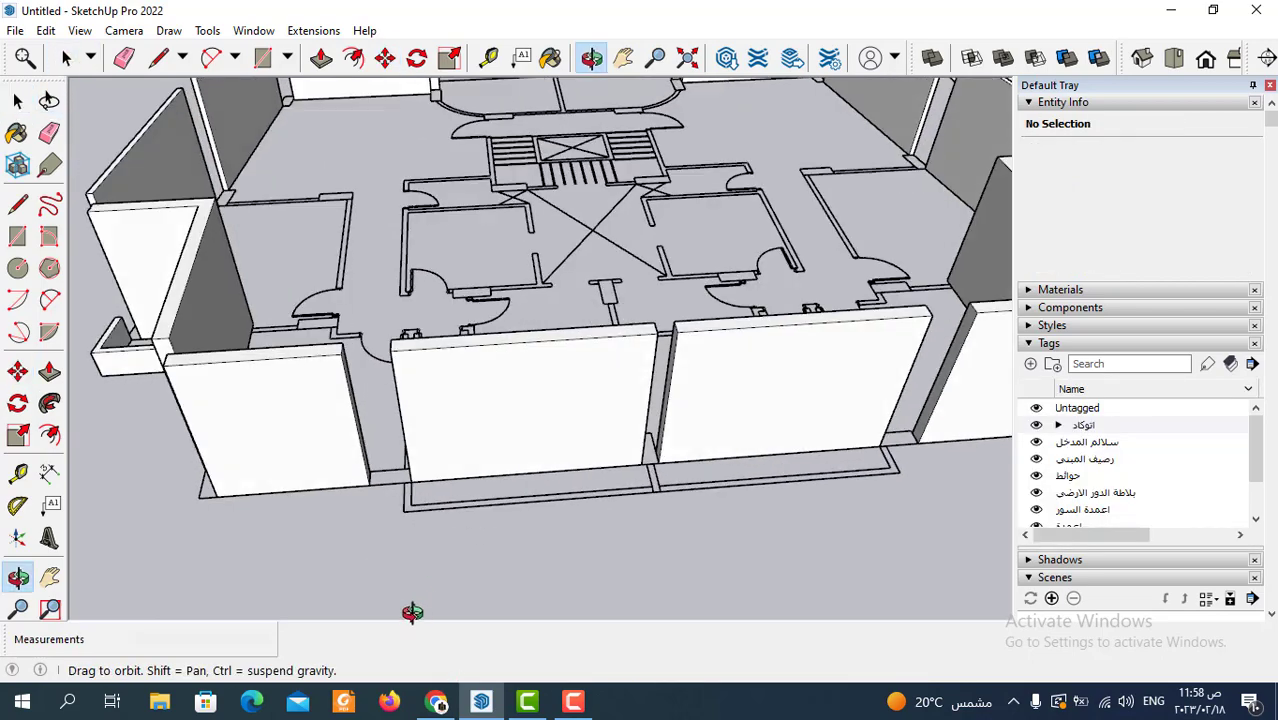
pyautogui.scroll(-3, 548, 476)
pyautogui.moveTo(548, 476); pyautogui.dragTo(505, 550, button='middle')
pyautogui.scroll(3, 535, 402)
pyautogui.scroll(2, 535, 402)
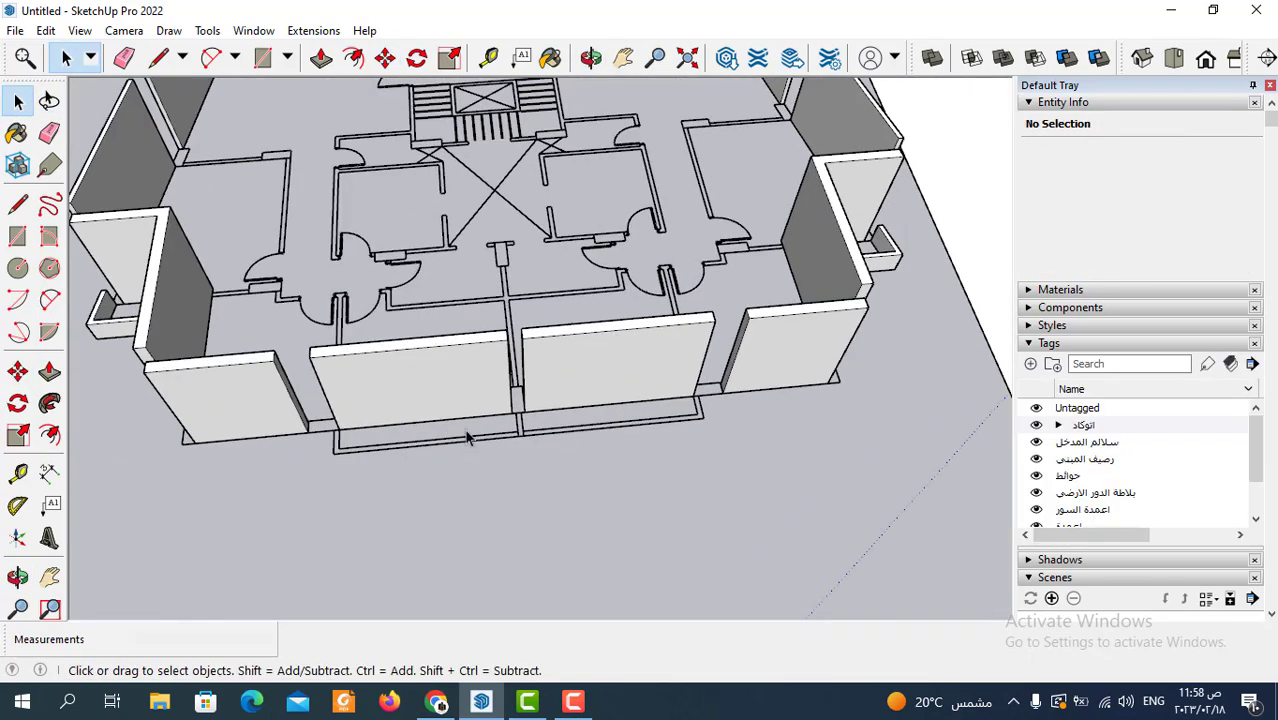
pyautogui.scroll(2, 535, 402)
pyautogui.click(158, 57)
pyautogui.scroll(2, 336, 422)
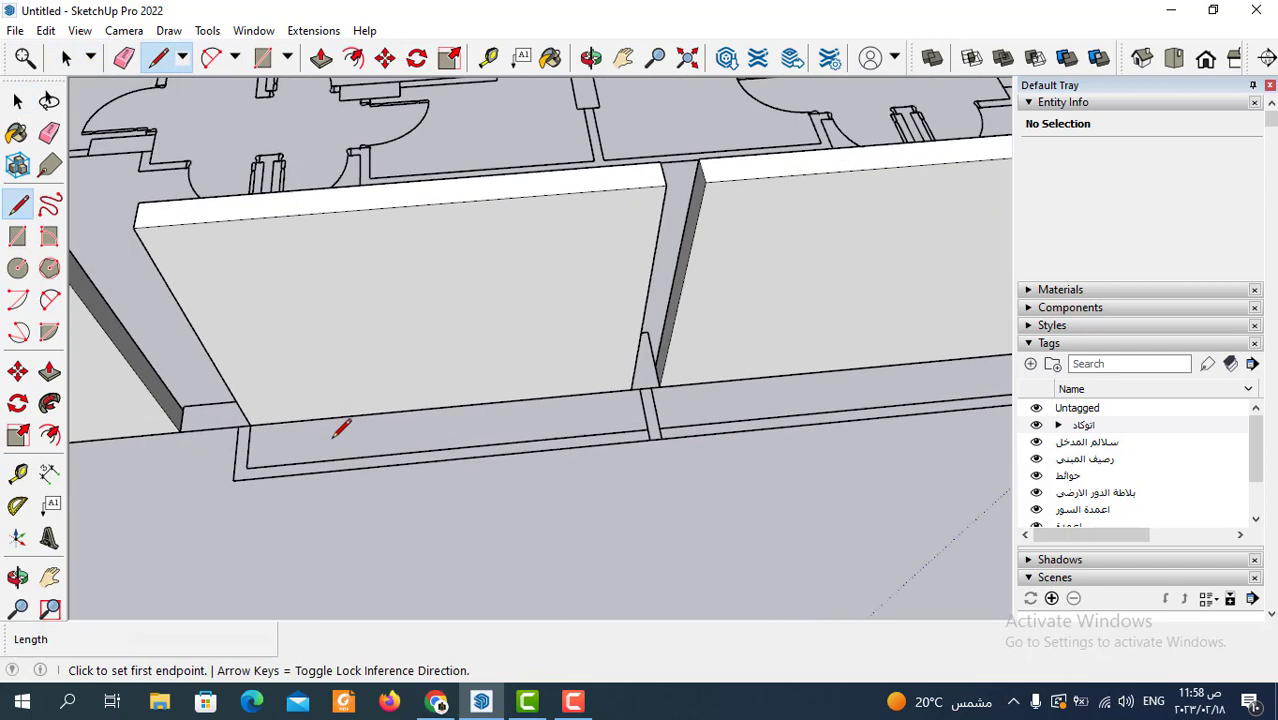
pyautogui.scroll(2, 248, 442)
pyautogui.click(251, 443)
pyautogui.scroll(-2, 260, 448)
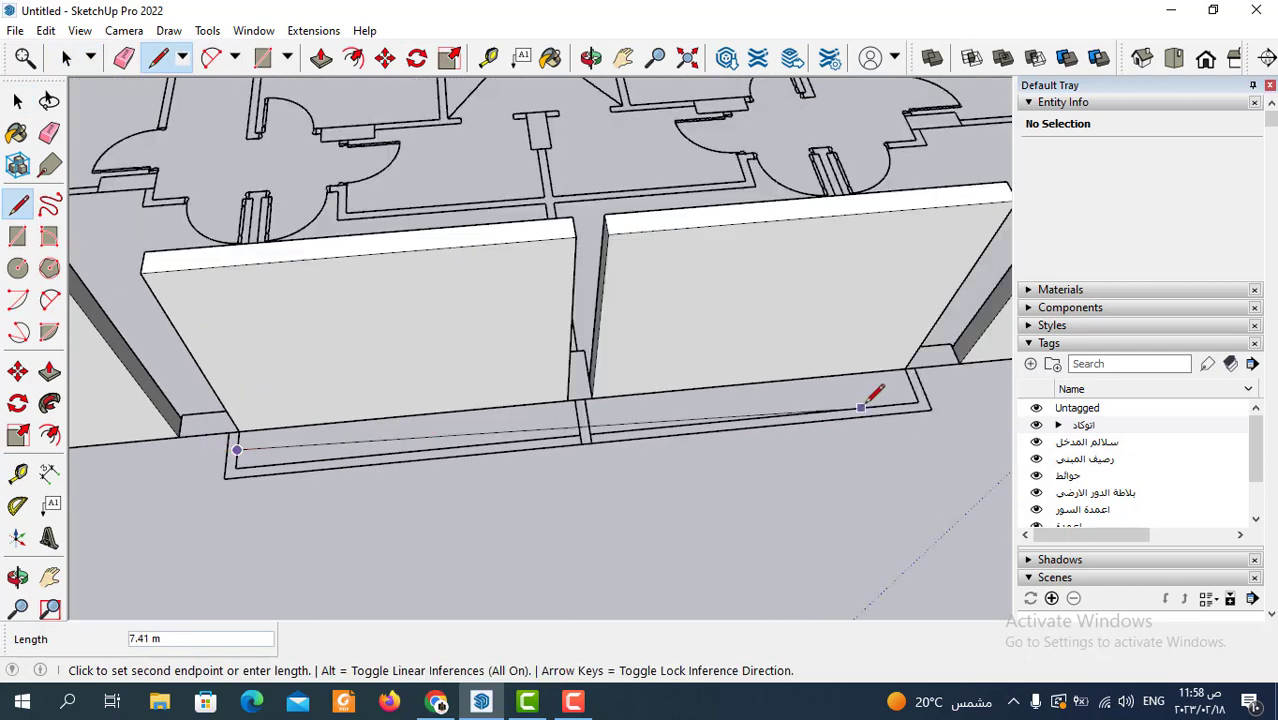
pyautogui.click(912, 385)
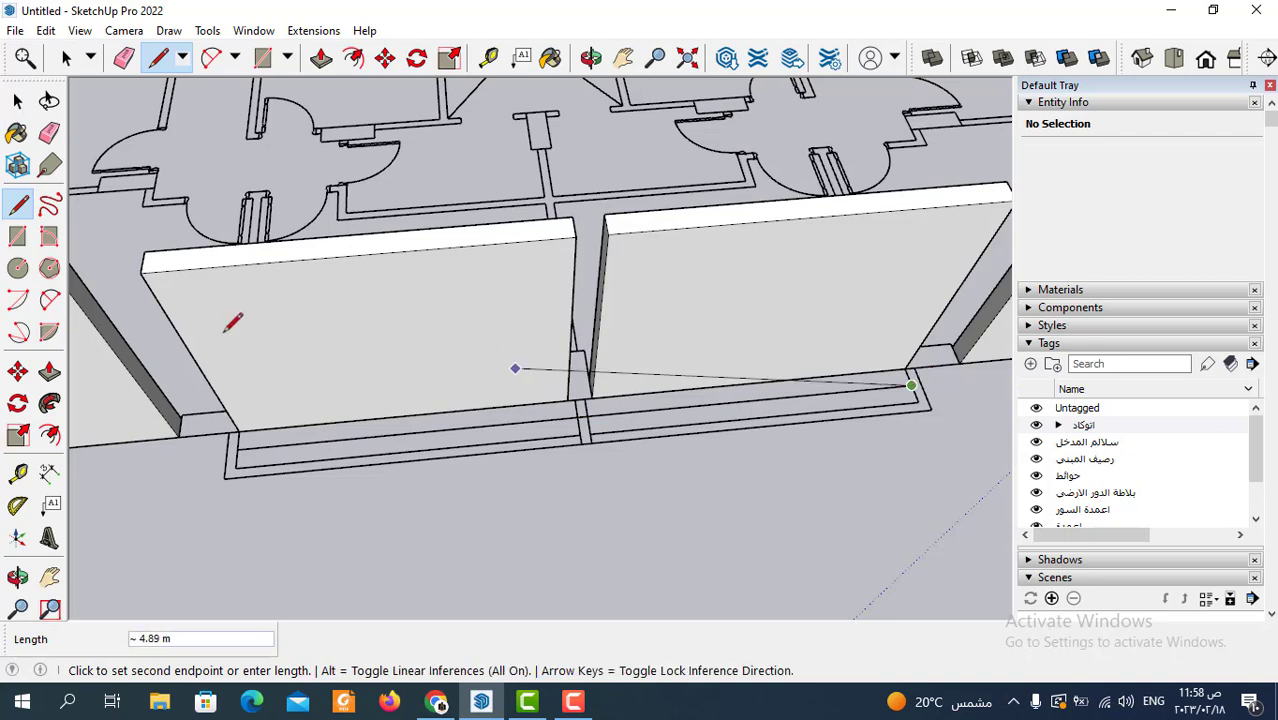
pyautogui.scroll(3, 584, 470)
pyautogui.click(584, 471)
pyautogui.press('Escape')
# Draw a line from the column's midpoint down to the floor
pyautogui.scroll(2, 570, 374)
pyautogui.scroll(1, 549, 350)
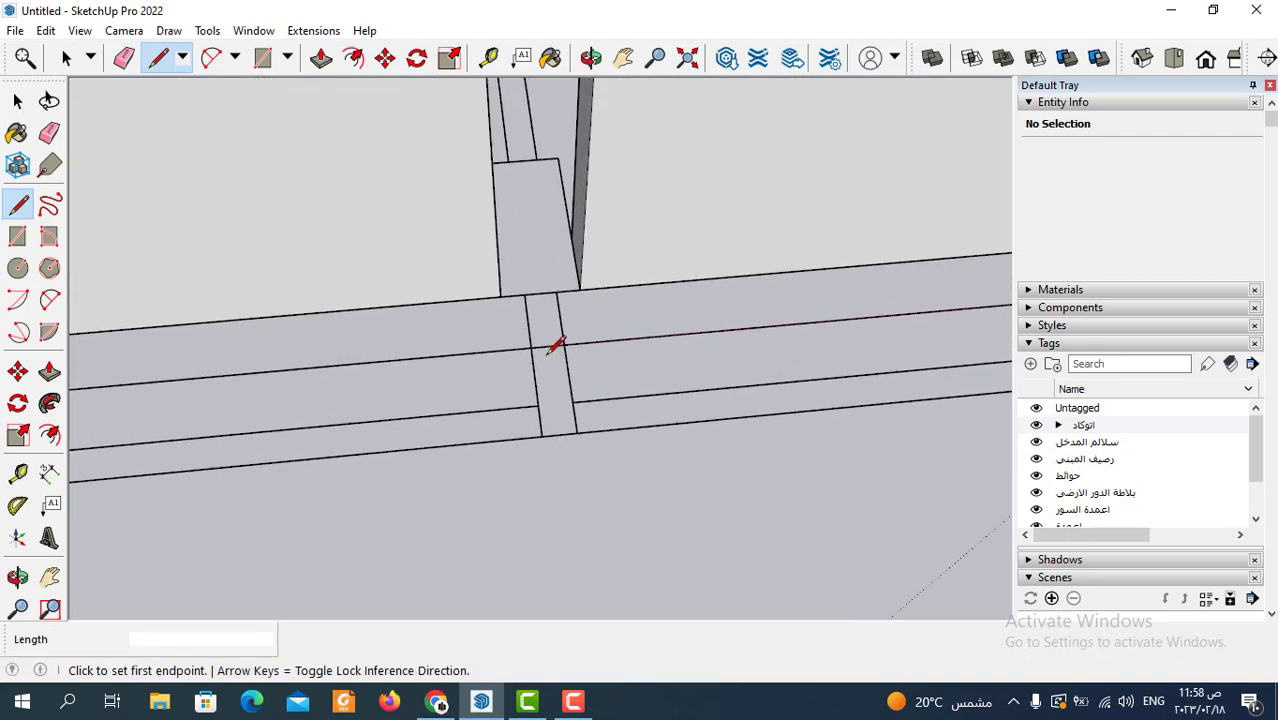
pyautogui.click(547, 346)
pyautogui.scroll(-1, 547, 348)
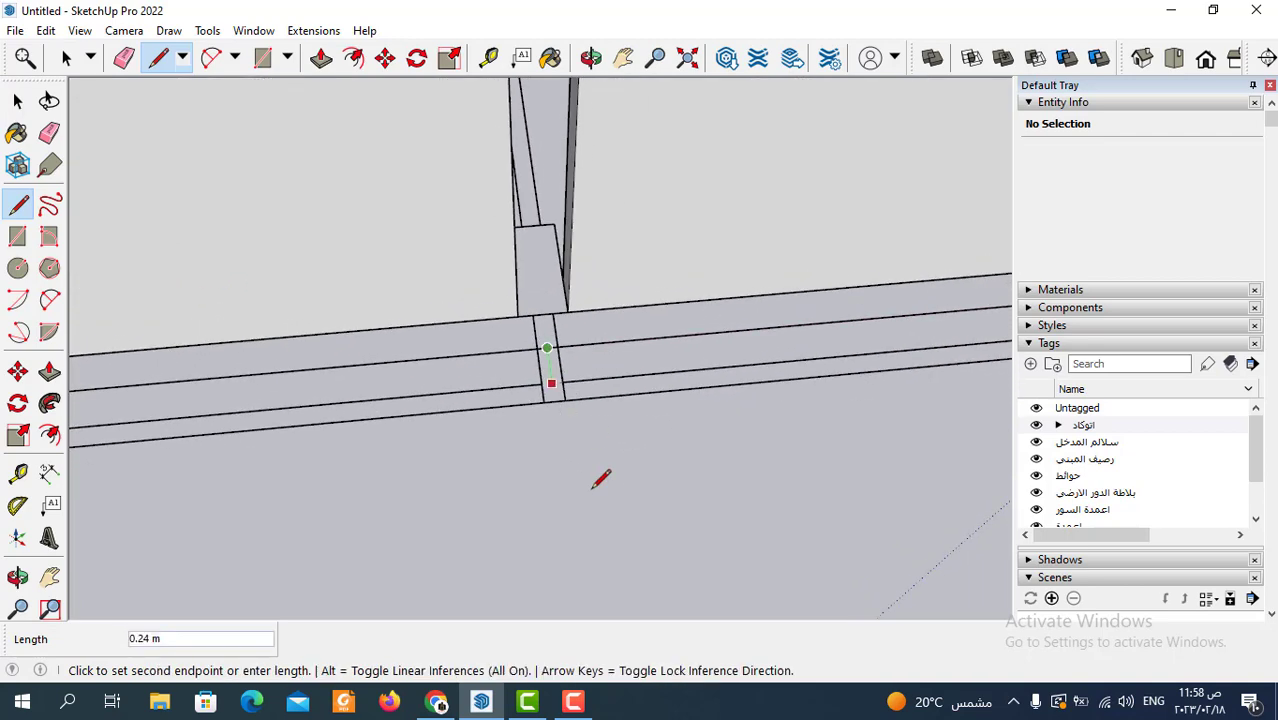
pyautogui.click(576, 553)
pyautogui.scroll(-2, 600, 440)
pyautogui.scroll(-1, 450, 405)
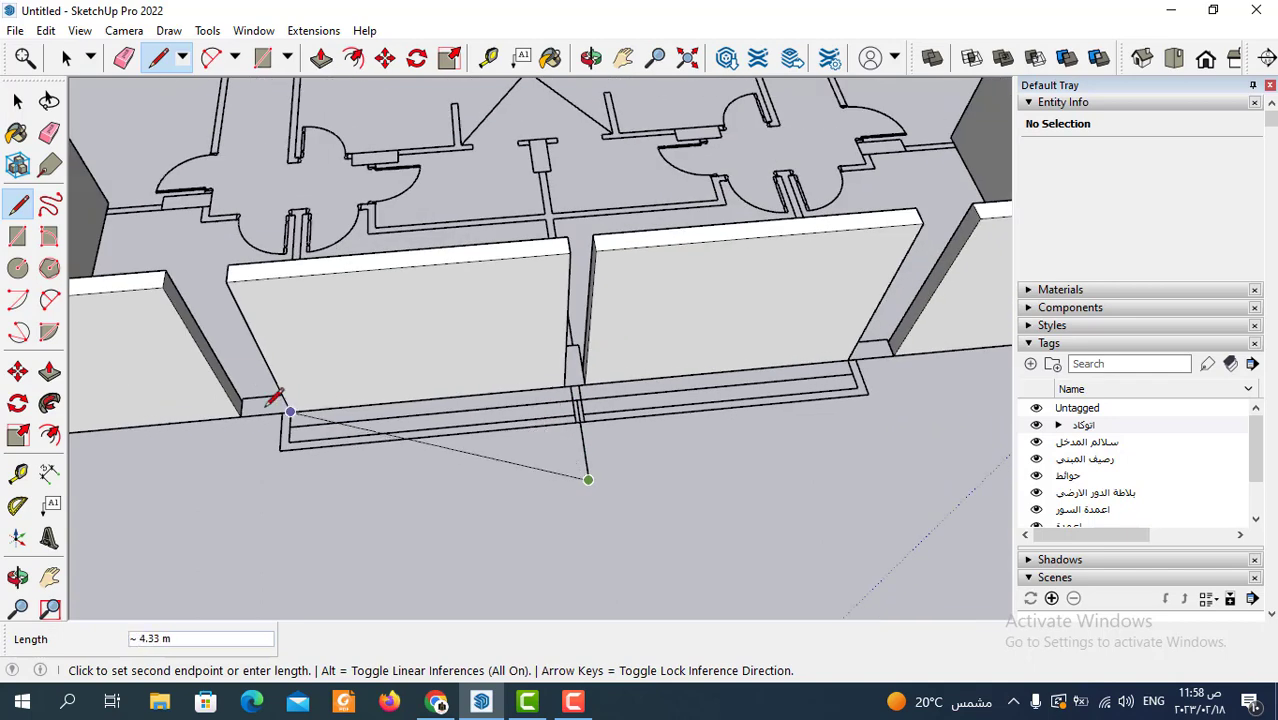
pyautogui.click(157, 57)
# Trace the strip's edges from the lower-left wall corner to the column edge, closing the face
pyautogui.scroll(3, 295, 425)
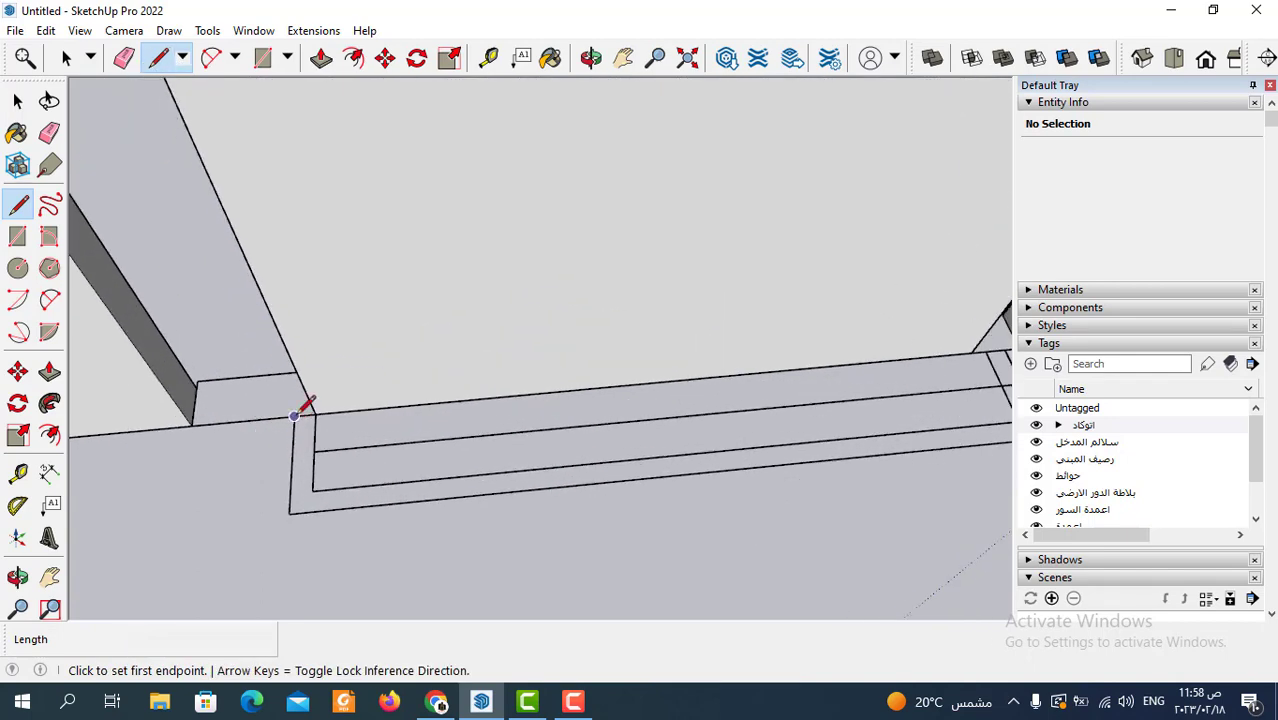
pyautogui.click(295, 414)
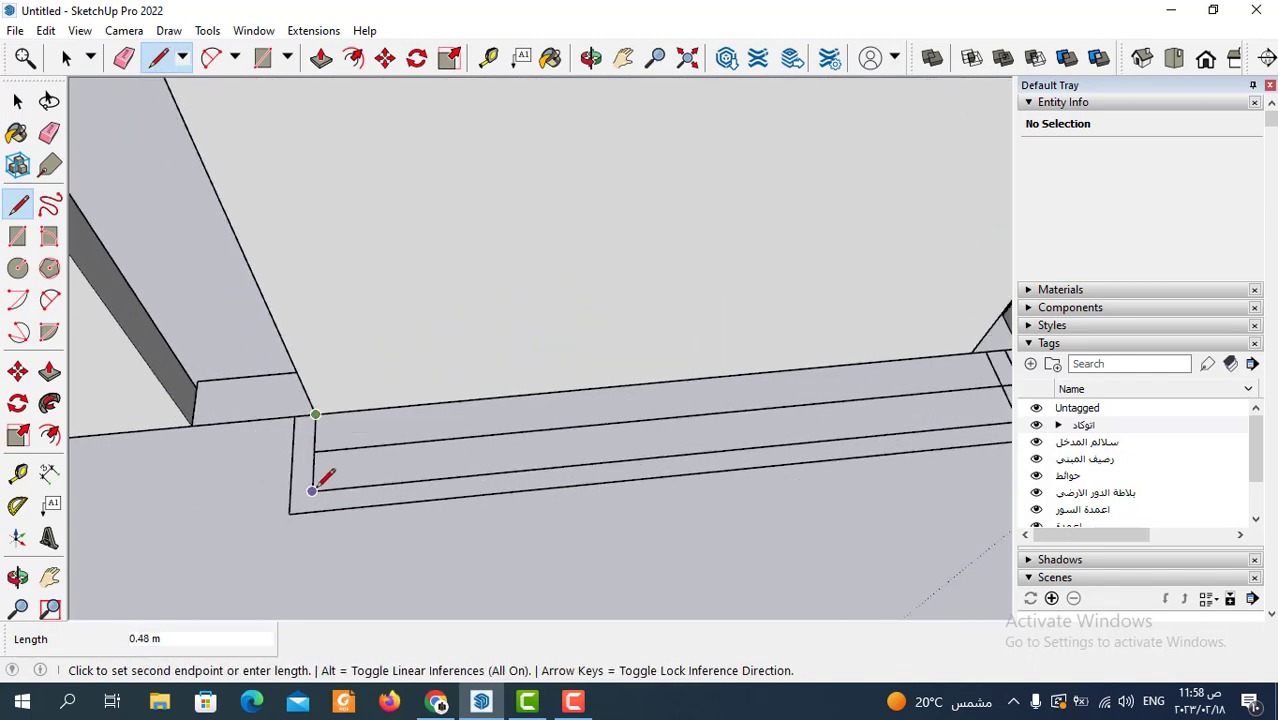
pyautogui.scroll(-3, 313, 490)
pyautogui.scroll(3, 790, 437)
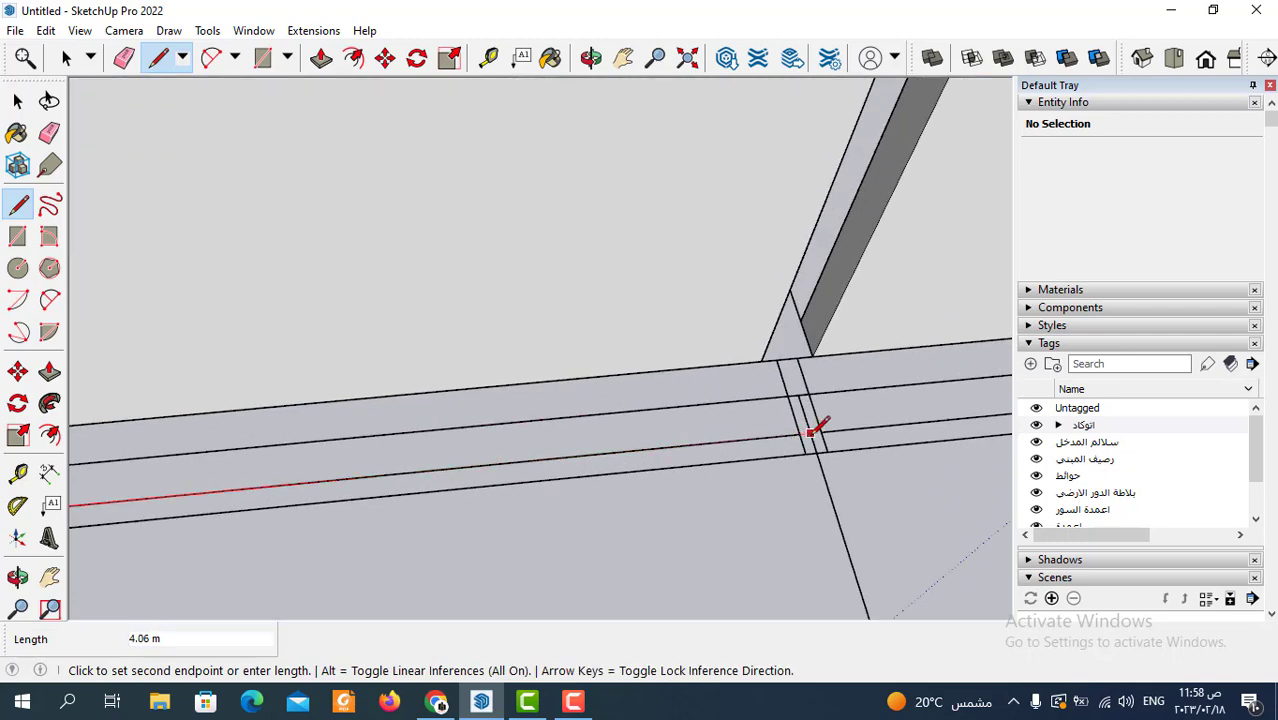
pyautogui.scroll(1, 809, 433)
pyautogui.click(815, 450)
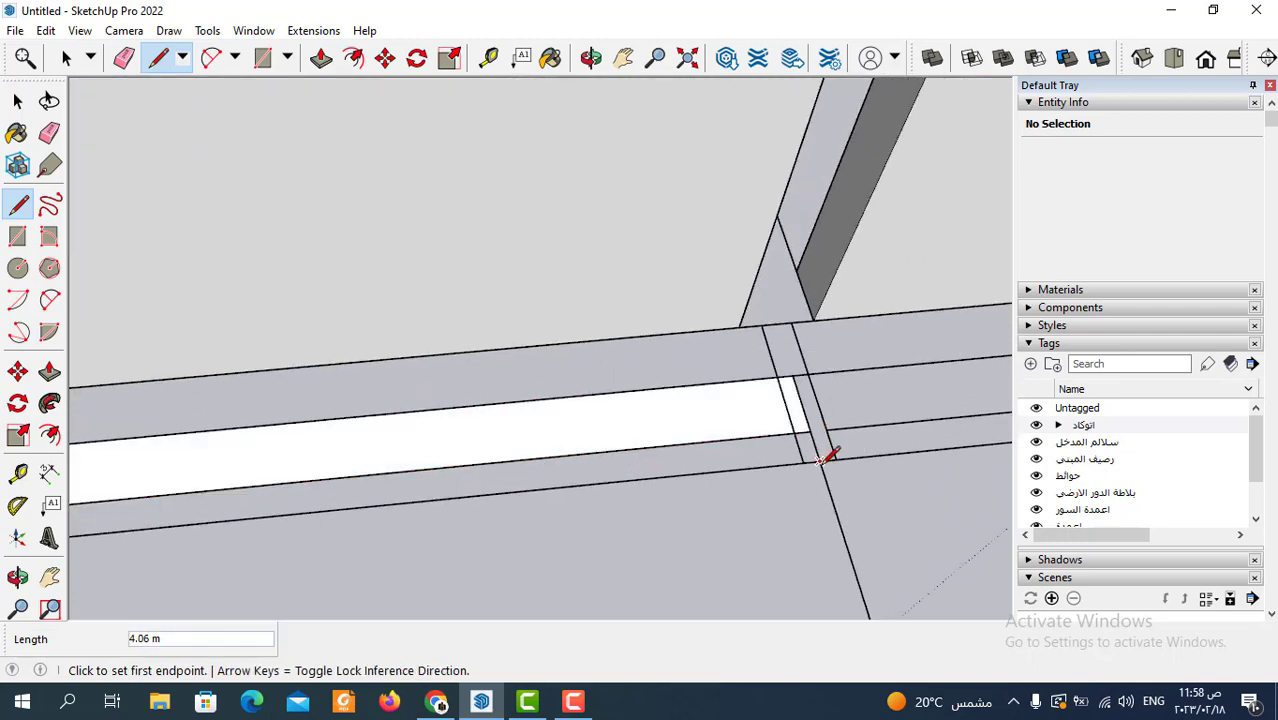
pyautogui.click(820, 460)
pyautogui.scroll(-3, 477, 519)
pyautogui.scroll(3, 290, 493)
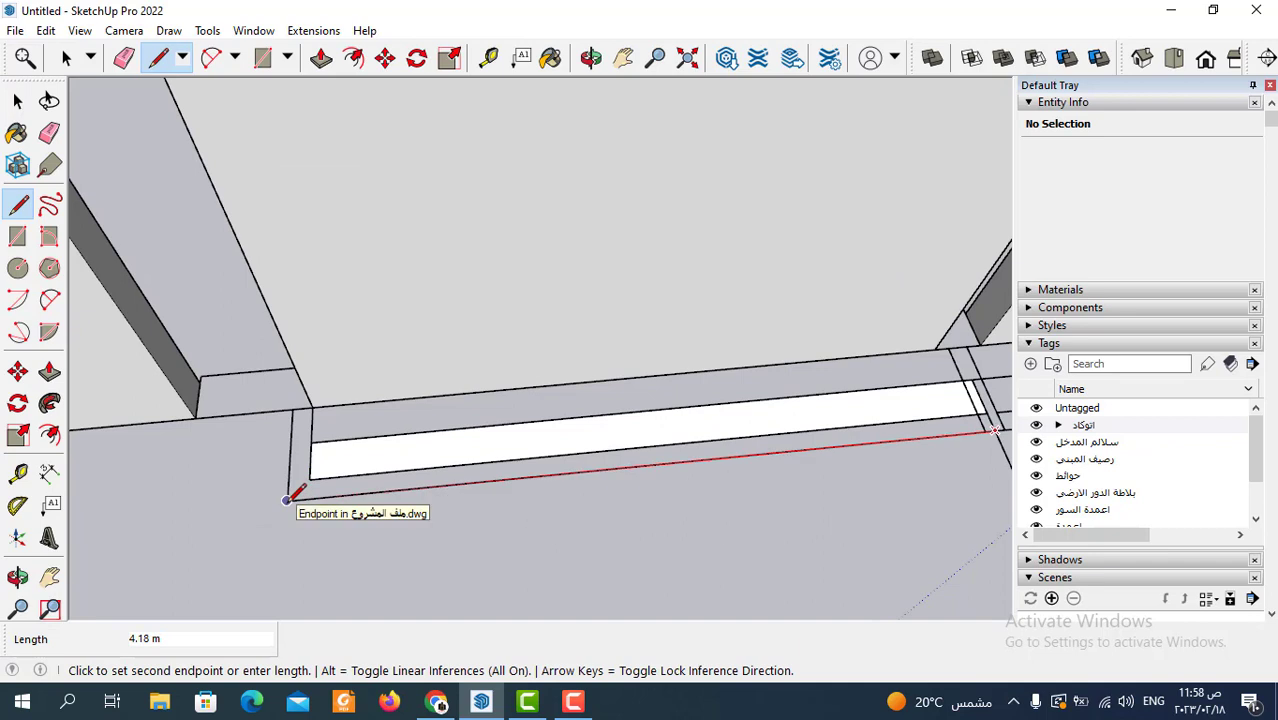
pyautogui.click(287, 499)
pyautogui.click(293, 408)
pyautogui.press('space')
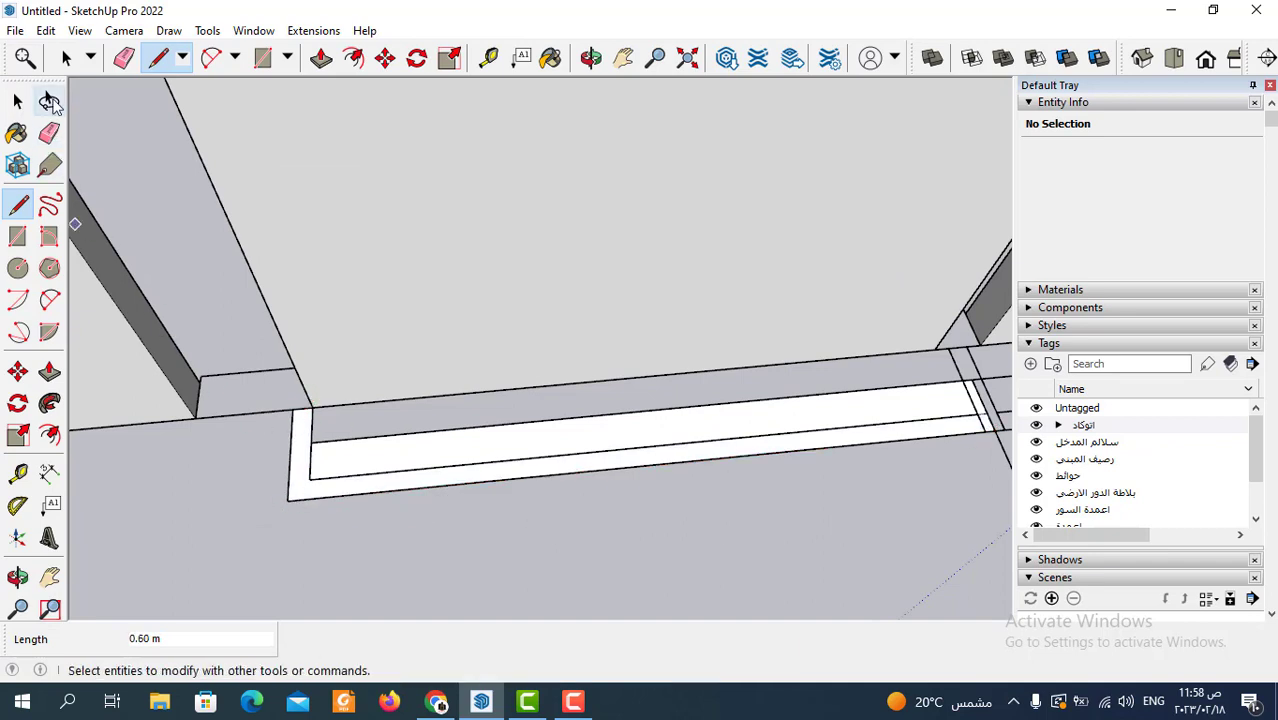
# Delete the extra face and leftover edge around the strip
pyautogui.click(532, 449)
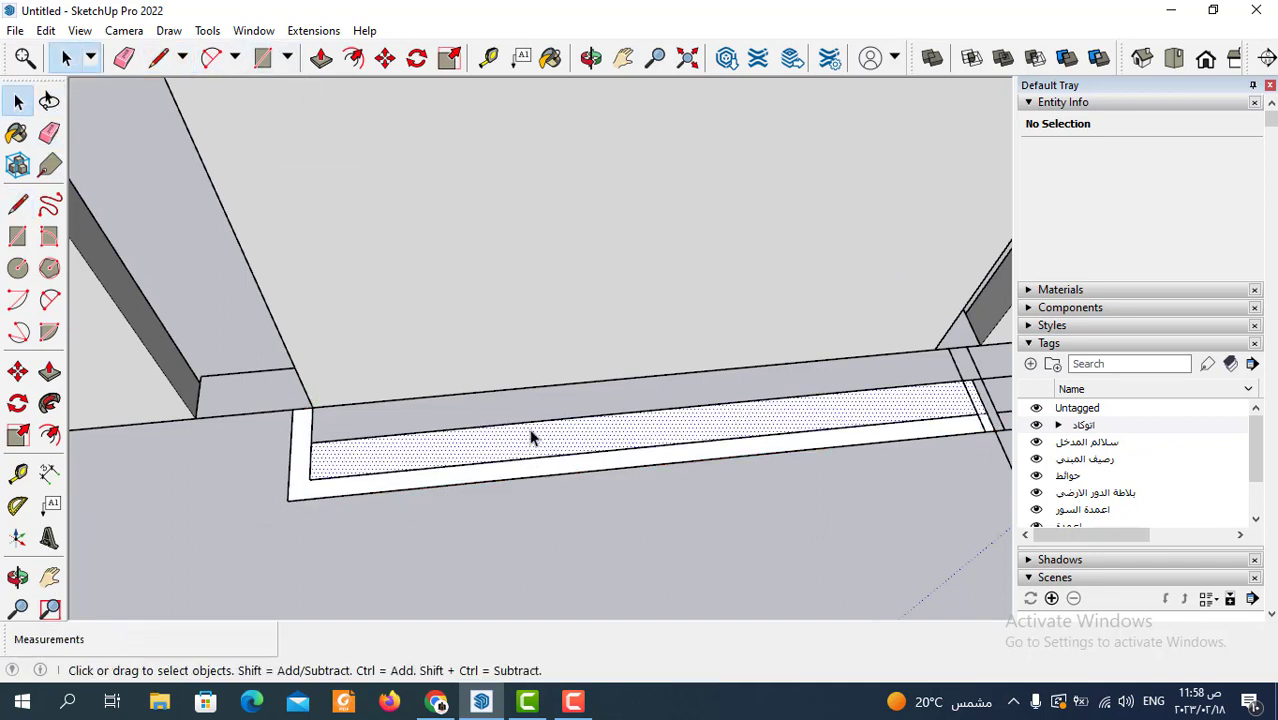
pyautogui.press('Delete')
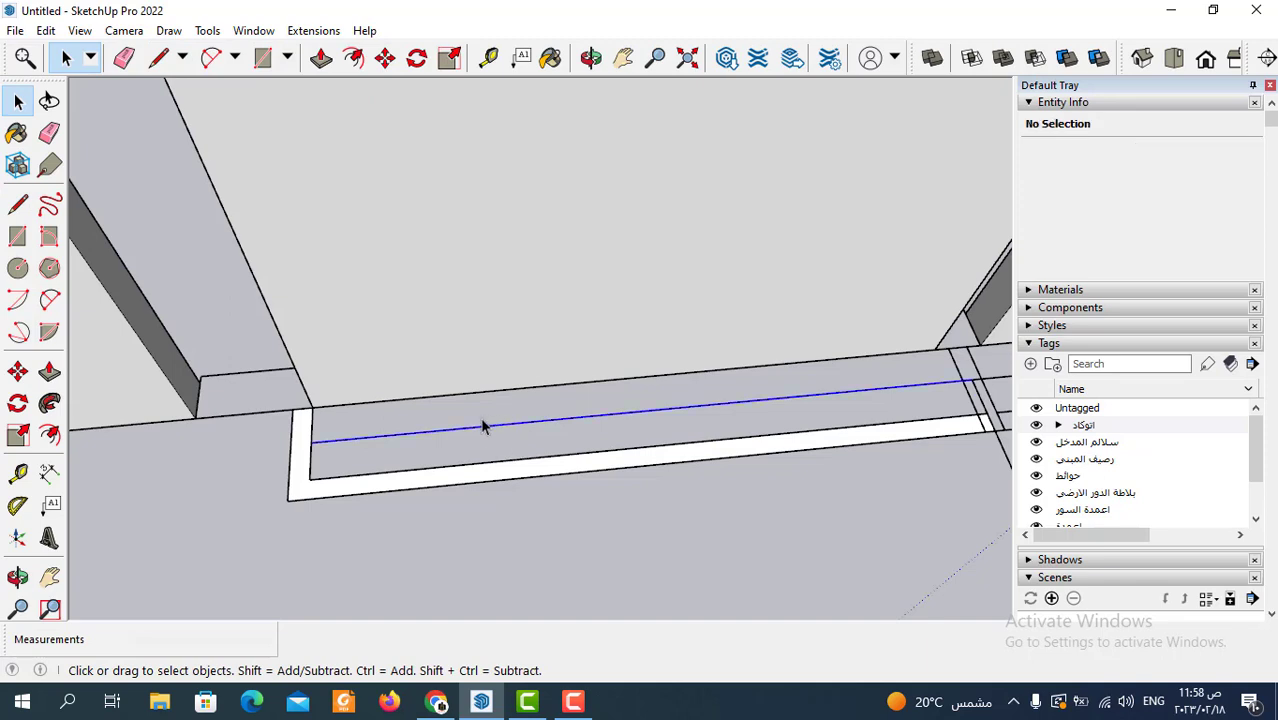
pyautogui.click(481, 426)
pyautogui.press('Delete')
pyautogui.scroll(2, 690, 458)
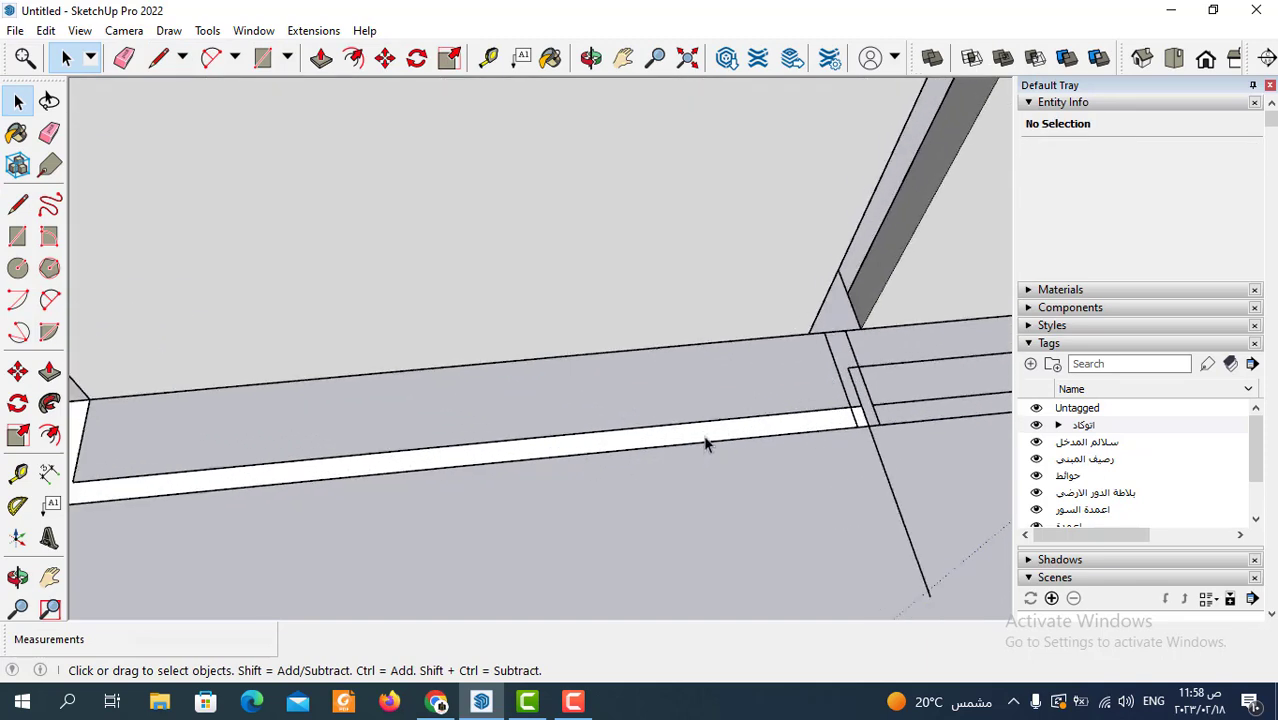
# Make the remaining strip face into a new component, Component#30
pyautogui.click(705, 438)
pyautogui.rightClick(705, 438)
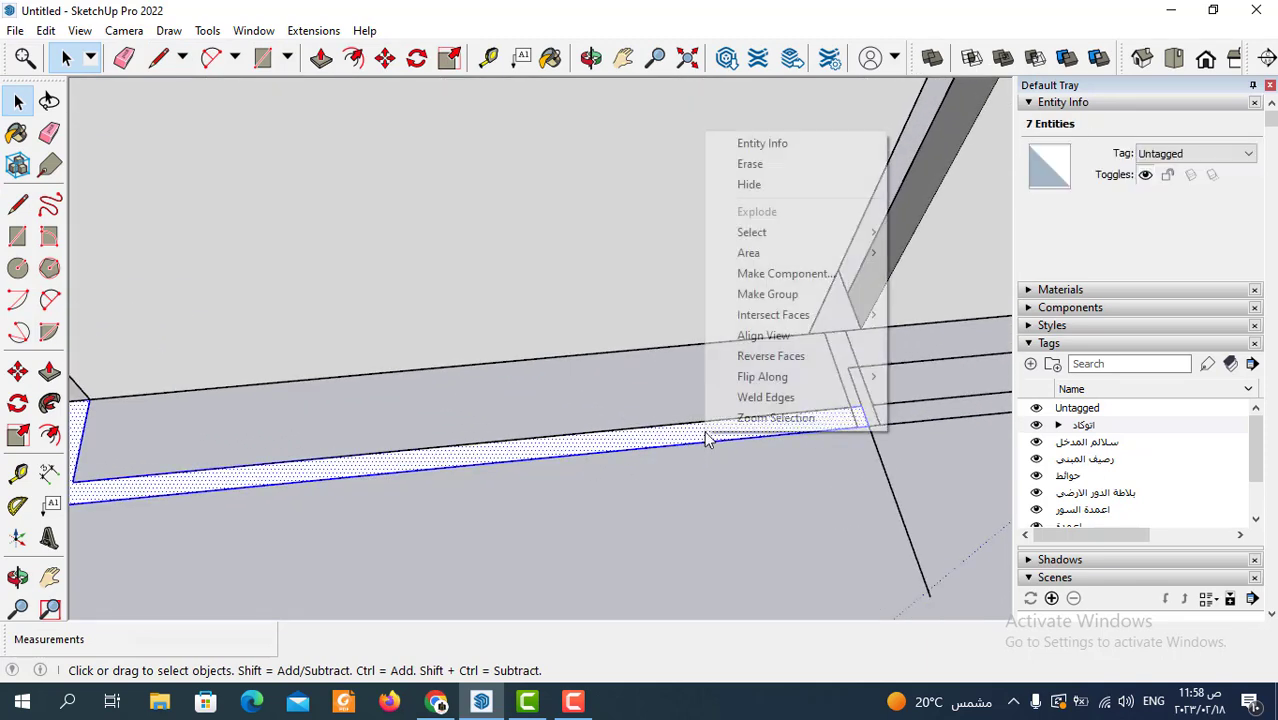
pyautogui.click(772, 280)
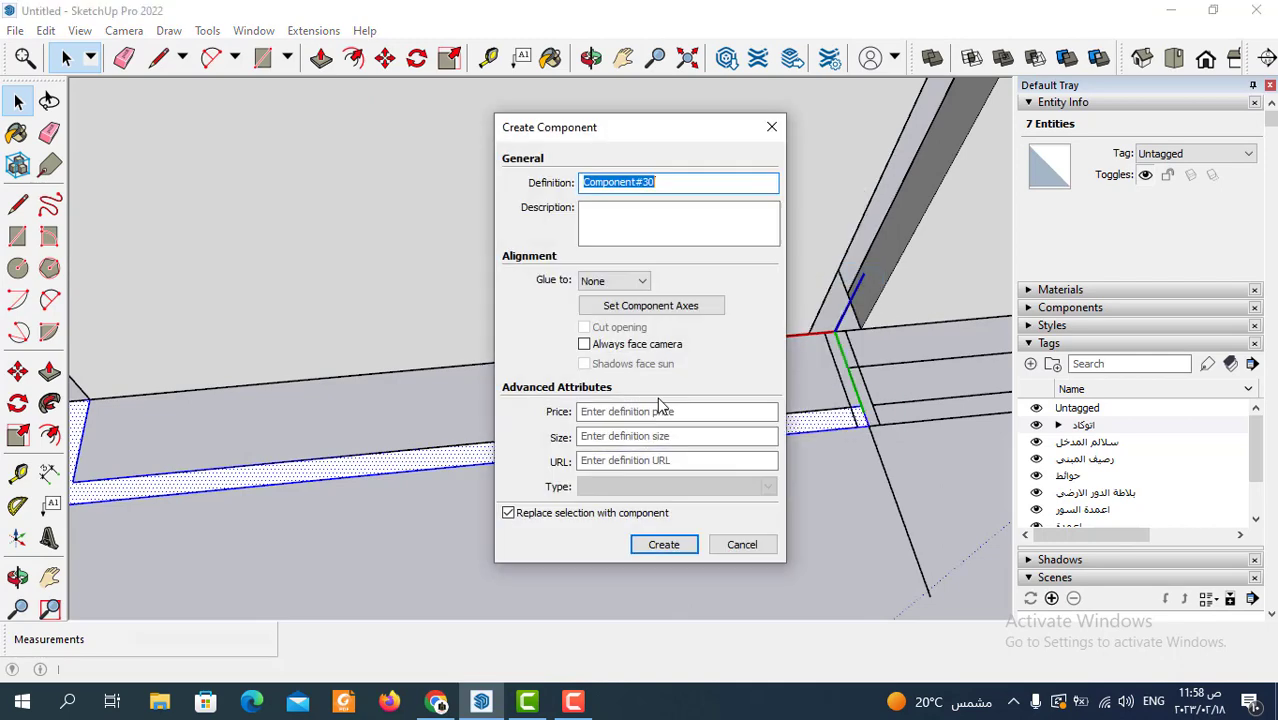
pyautogui.click(664, 545)
# Raise the strip 0.60 m inside the component and orbit to inspect the planter
pyautogui.doubleClick(627, 451)
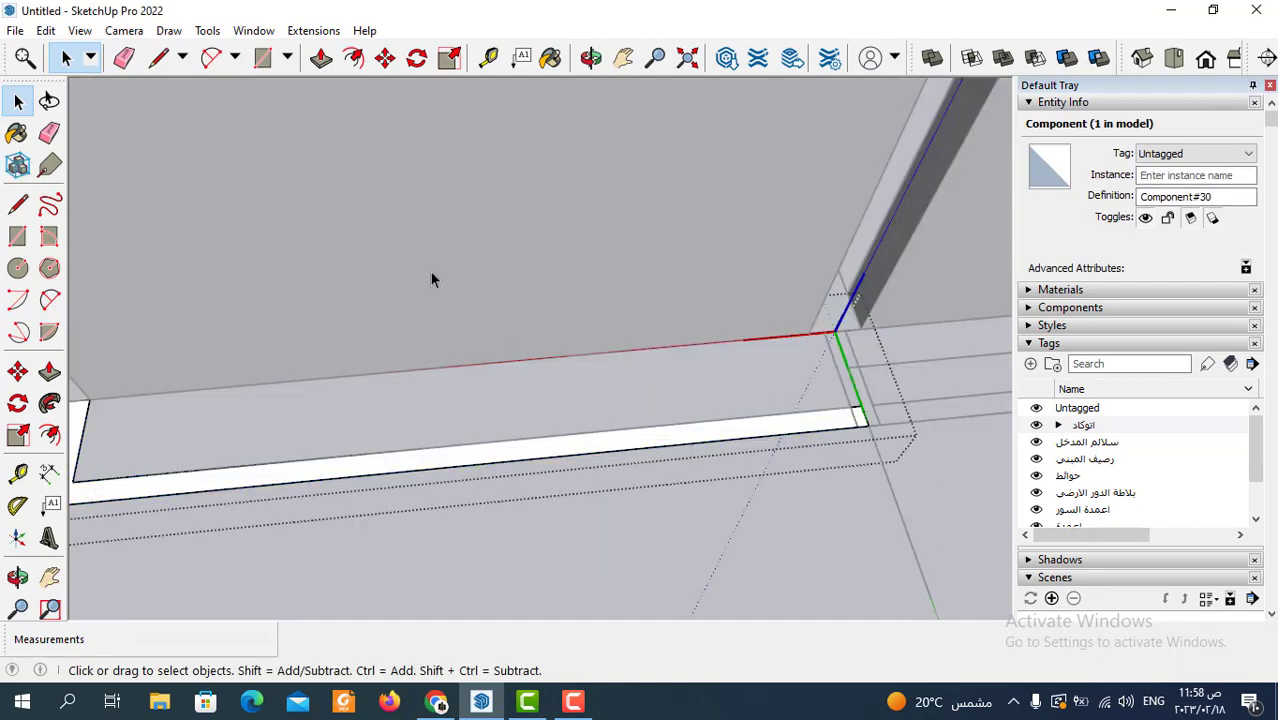
pyautogui.click(321, 57)
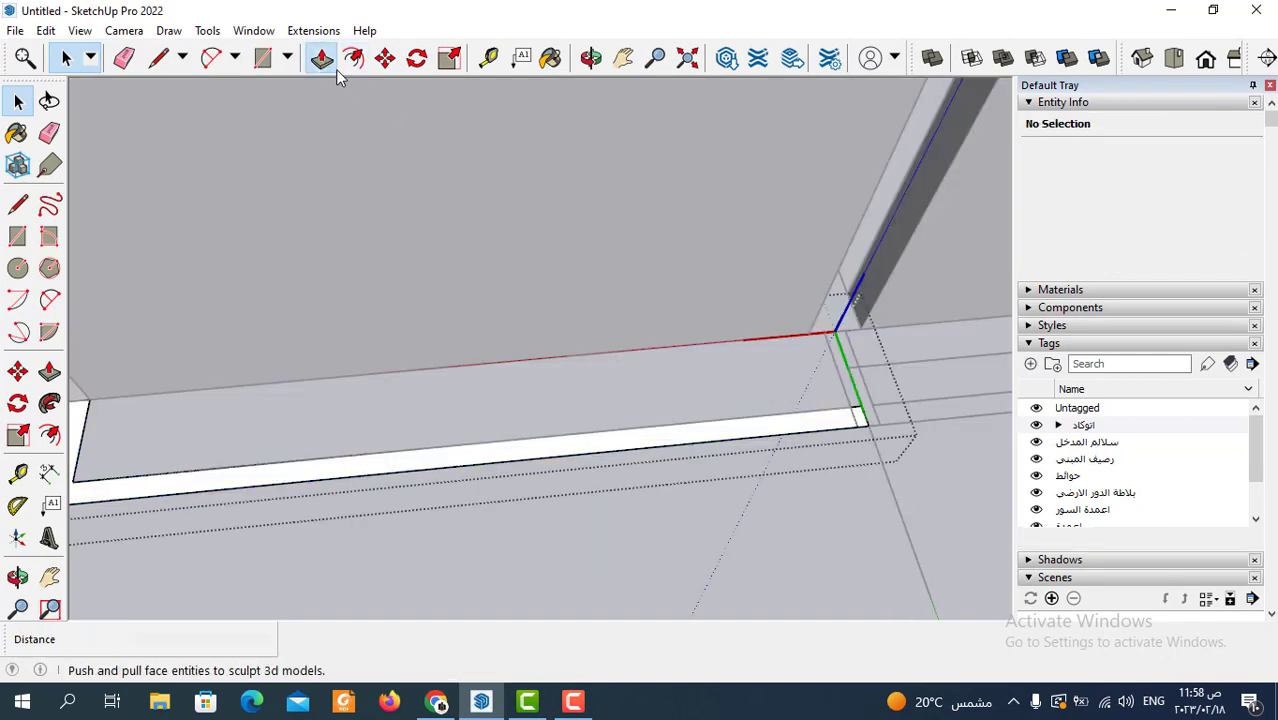
pyautogui.click(602, 445)
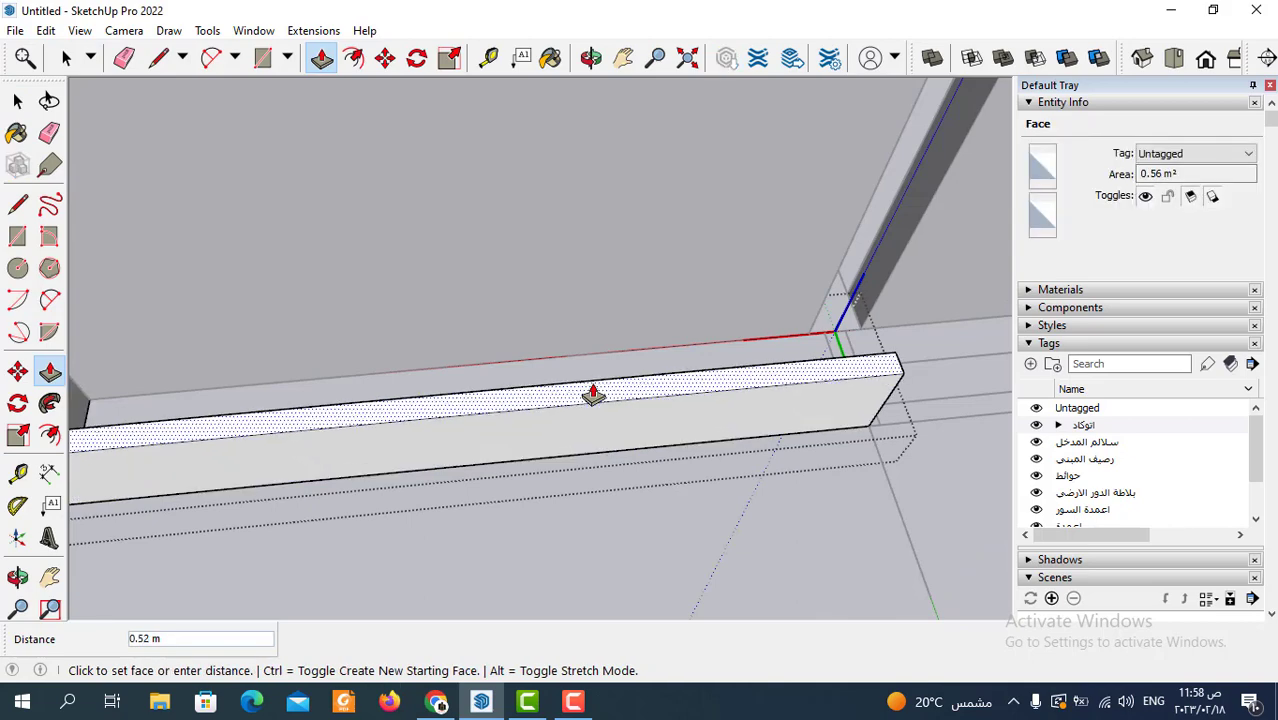
pyautogui.press('Return')
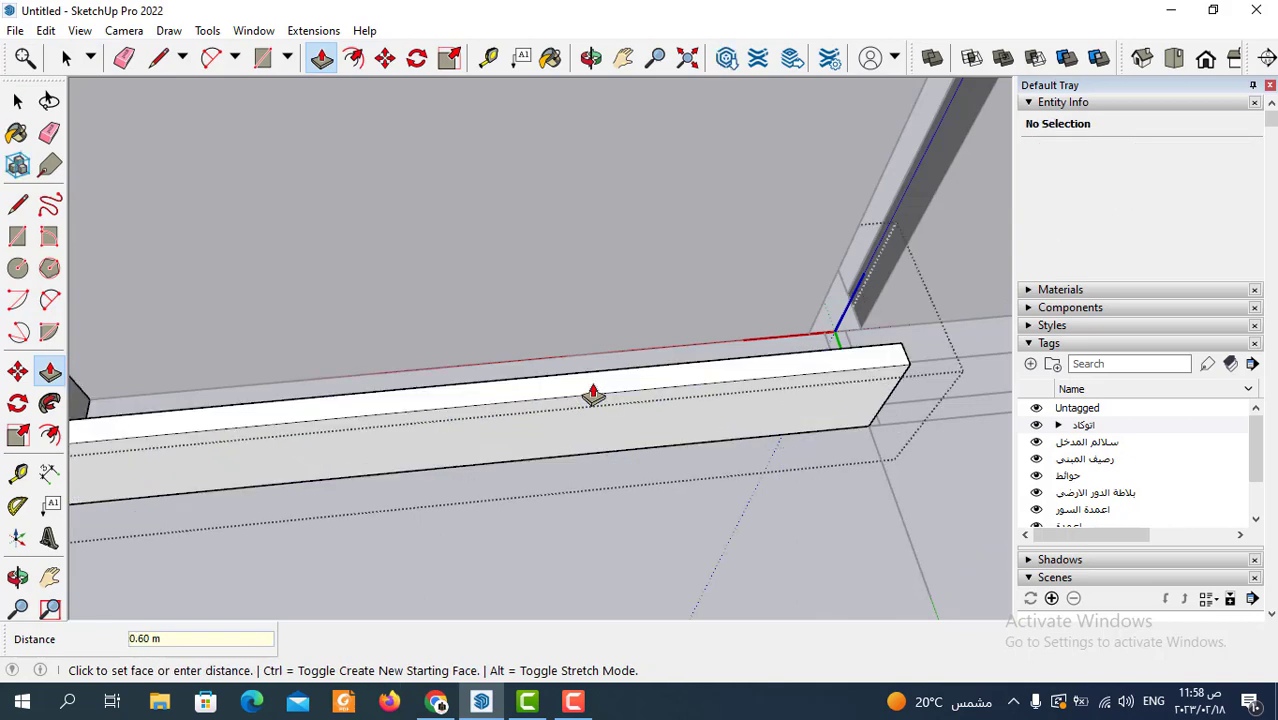
pyautogui.moveTo(593, 393)
pyautogui.mouseDown(button='middle')
pyautogui.moveTo(622, 408)
pyautogui.moveTo(619, 331)
pyautogui.mouseUp(button='middle')
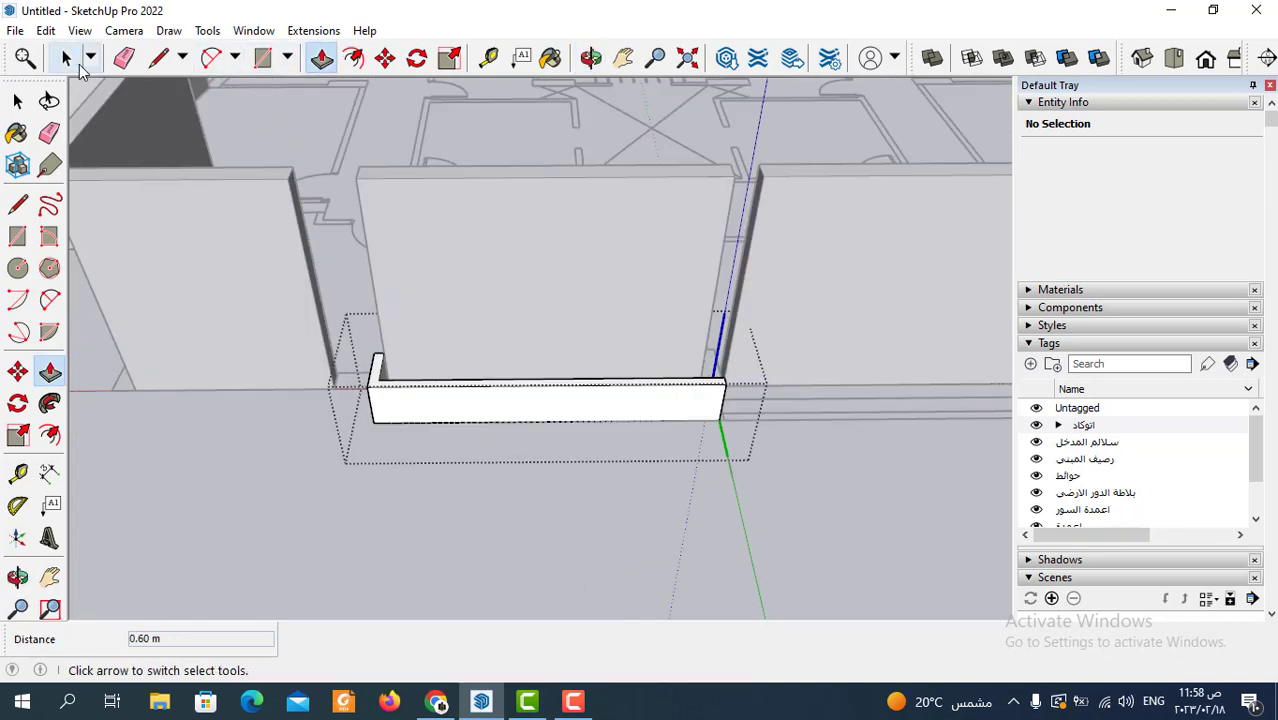
# Leave the planter component and Ctrl-move a copy of the planter box out in front
pyautogui.click(65, 57)
pyautogui.click(294, 468)
pyautogui.click(422, 414)
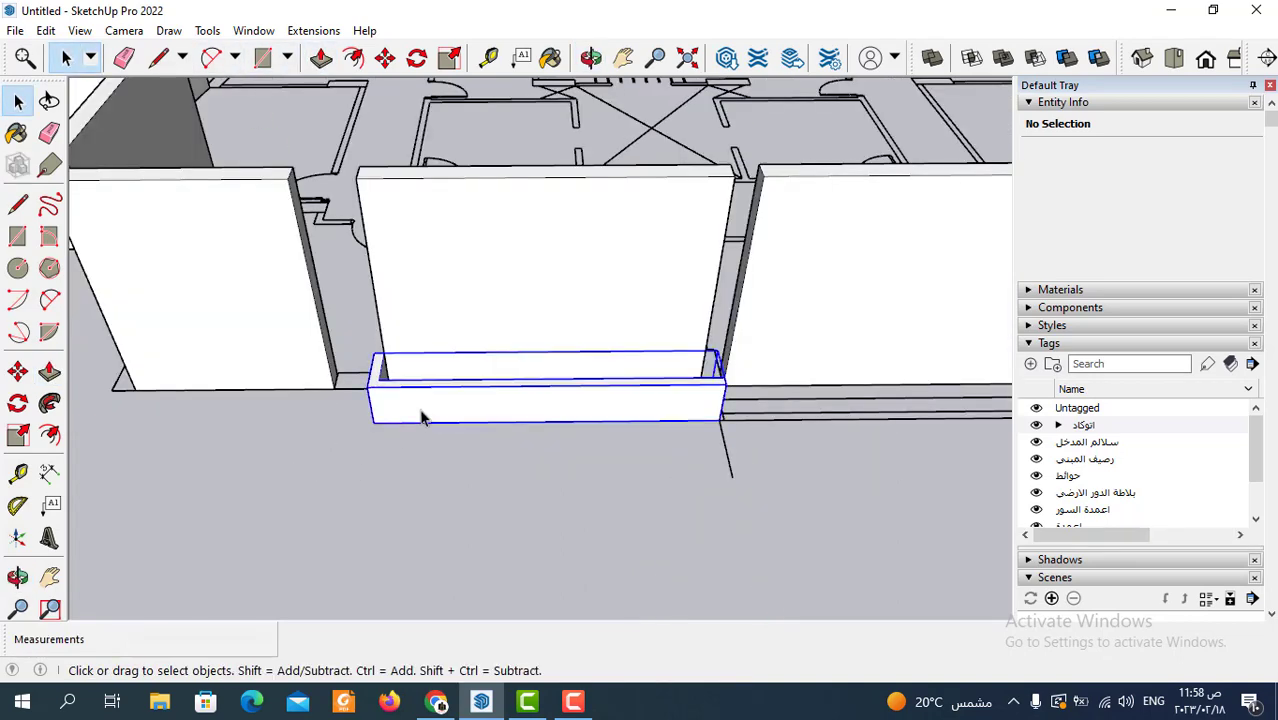
pyautogui.click(385, 57)
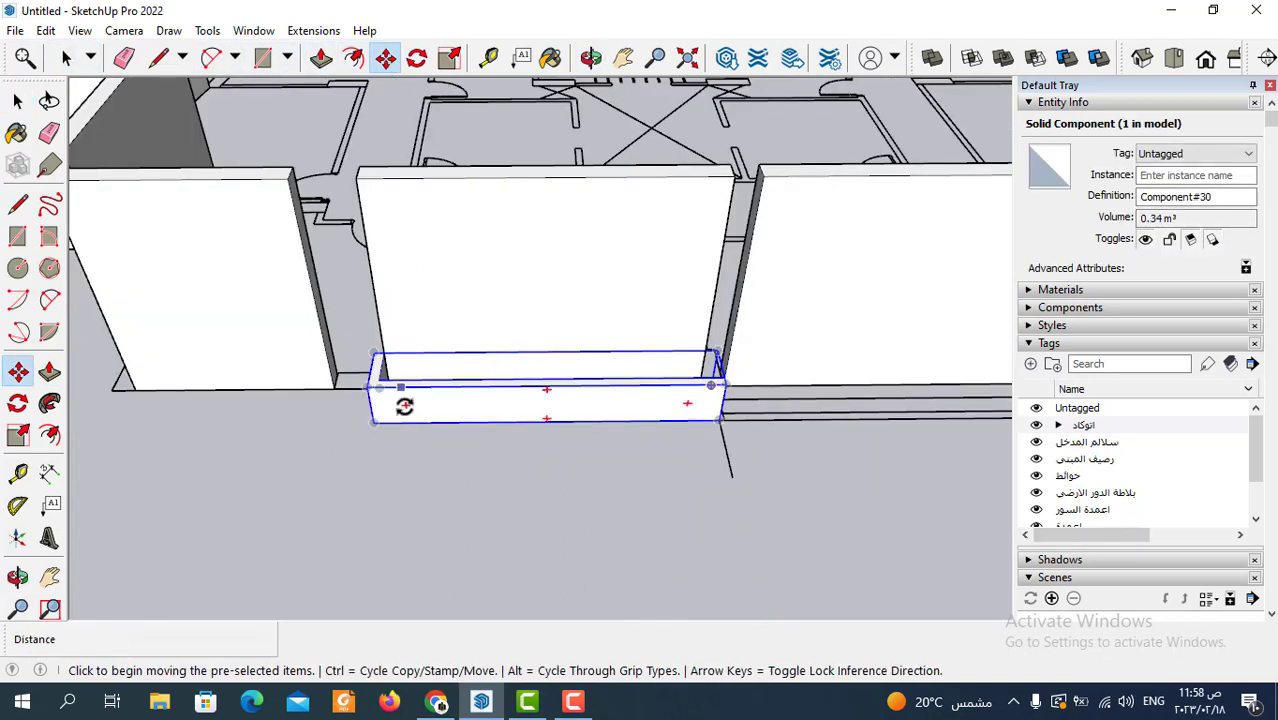
pyautogui.scroll(3, 355, 445)
pyautogui.click(347, 433)
pyautogui.press('ctrl')
pyautogui.scroll(-3, 150, 356)
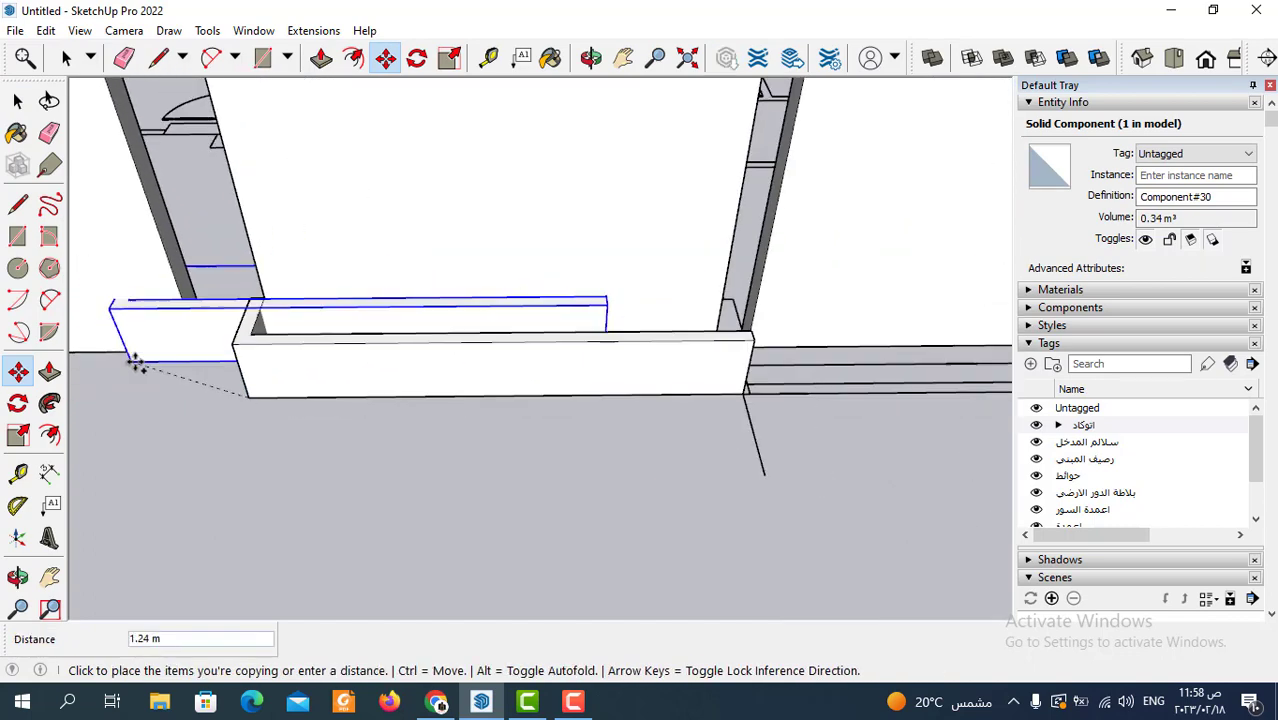
pyautogui.scroll(-3, 150, 356)
pyautogui.click(519, 451)
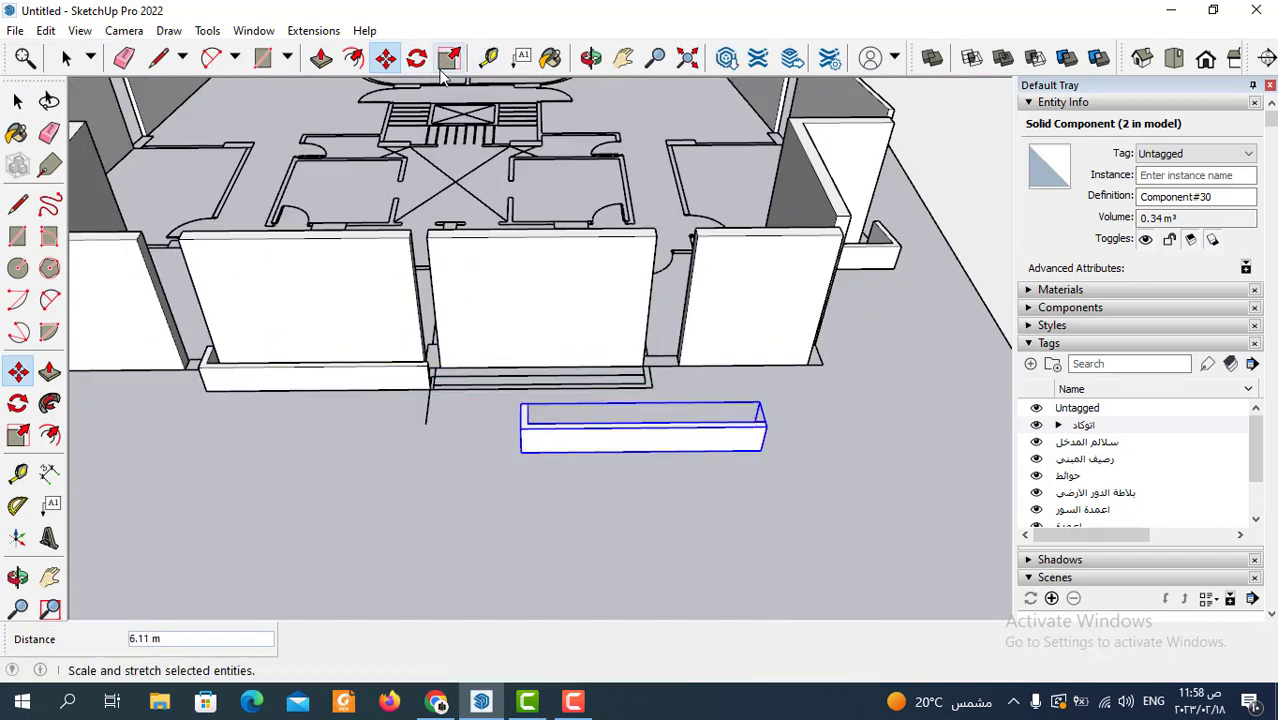
# Mirror the copied planter by scaling it to -1 along the red axis
pyautogui.click(450, 60)
pyautogui.moveTo(540, 440)
pyautogui.mouseDown(button='middle')
pyautogui.moveTo(571, 448)
pyautogui.moveTo(533, 437)
pyautogui.moveTo(551, 442)
pyautogui.mouseUp(button='middle')
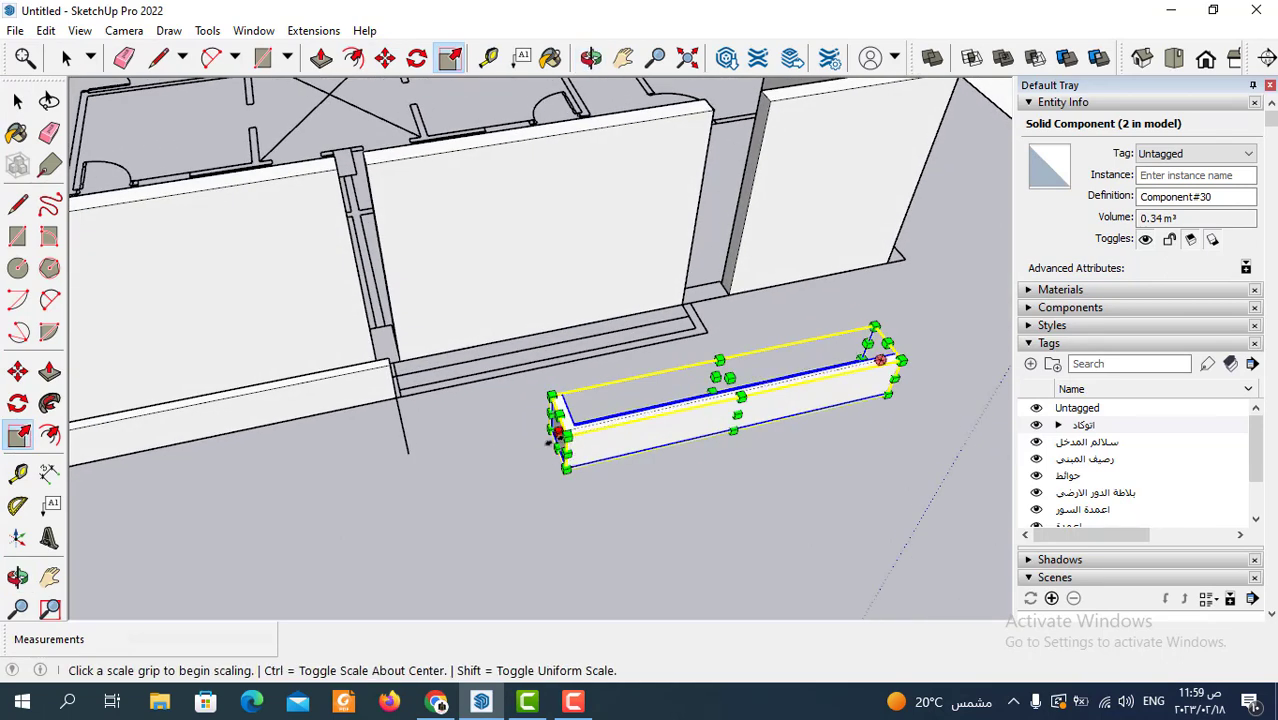
pyautogui.click(553, 438)
pyautogui.scroll(-3, 553, 438)
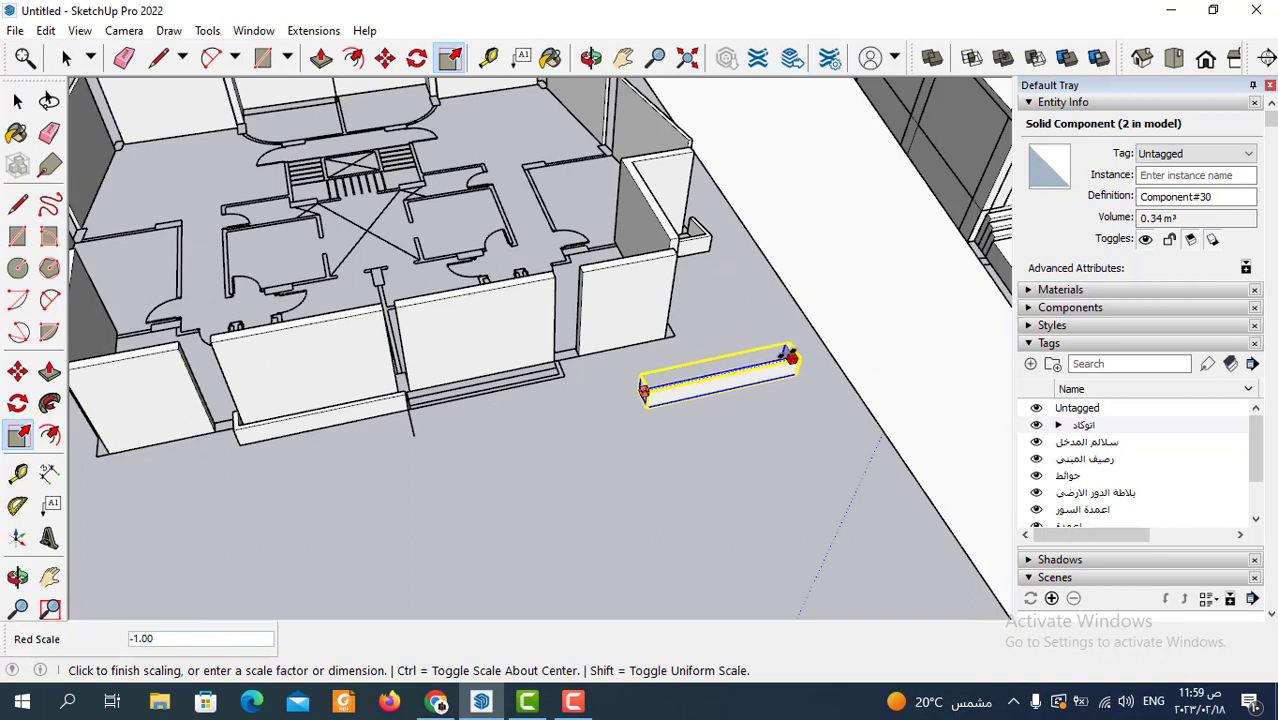
pyautogui.click(788, 353)
# Move the mirrored planter copy against the base of the opposite front wall
pyautogui.click(385, 62)
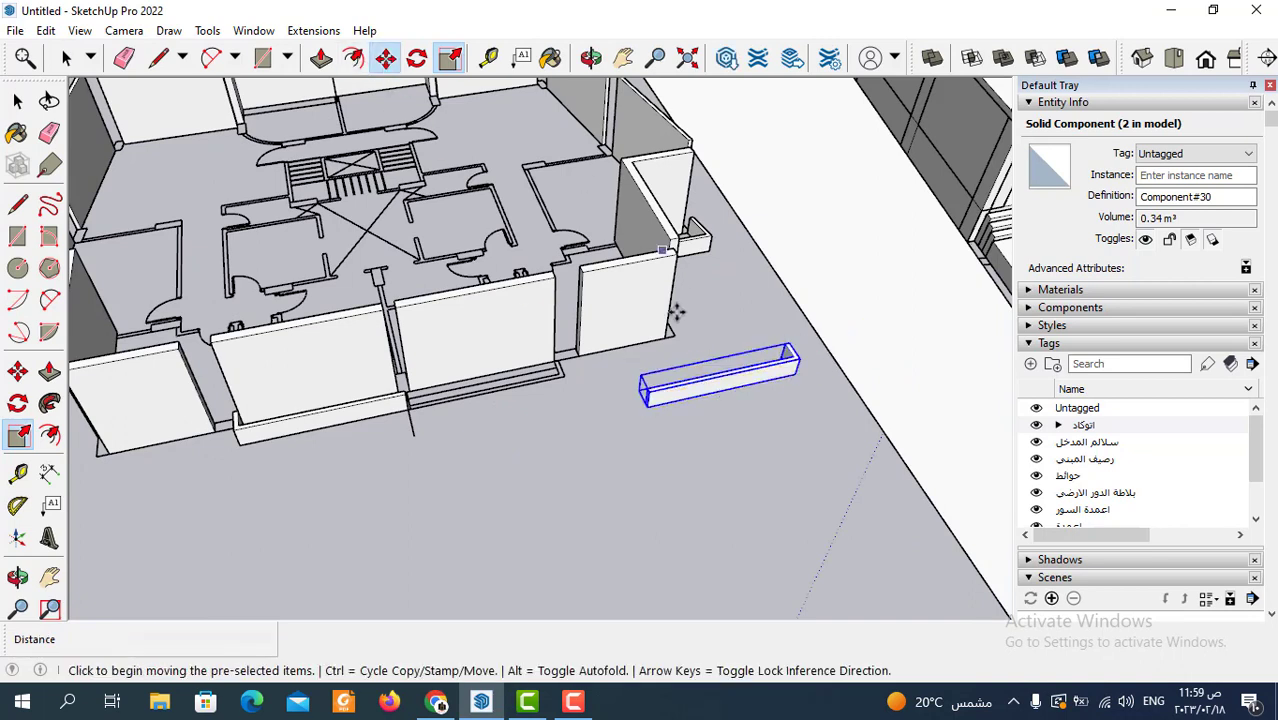
pyautogui.moveTo(673, 240); pyautogui.dragTo(616, 288, button='middle')
pyautogui.scroll(3, 779, 425)
pyautogui.click(800, 405)
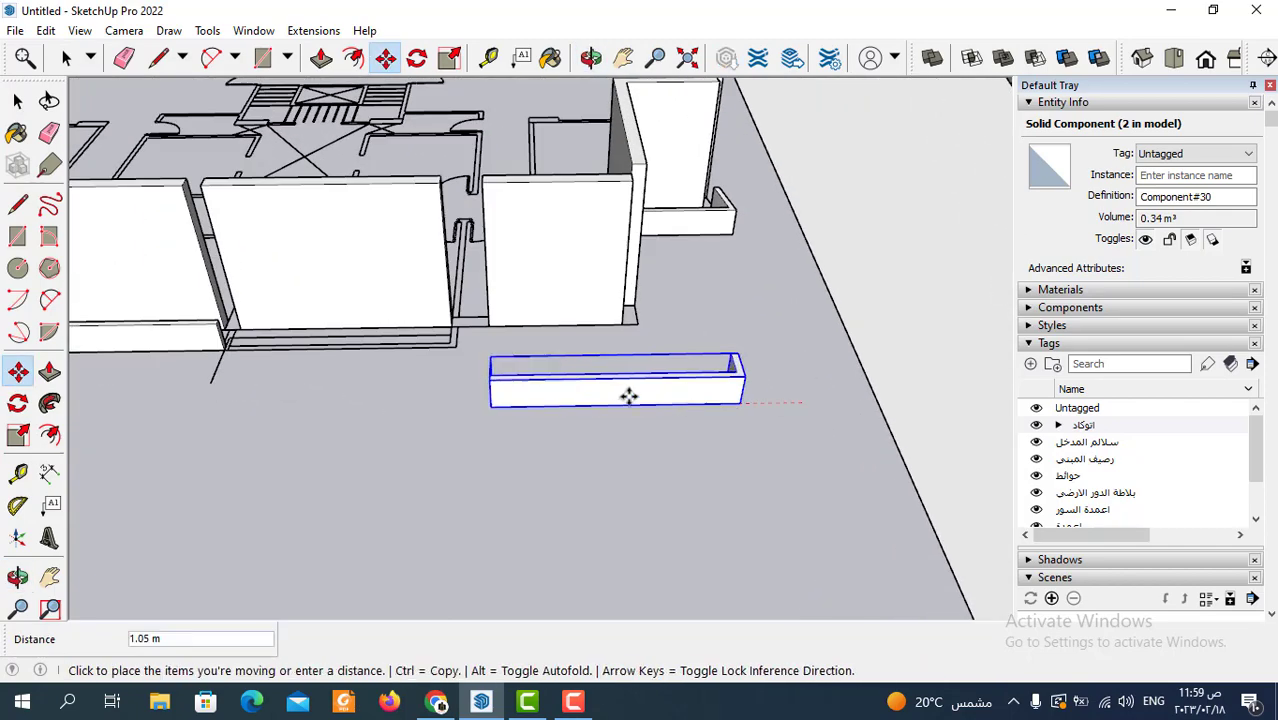
pyautogui.scroll(3, 465, 345)
pyautogui.scroll(2, 448, 351)
pyautogui.click(447, 350)
pyautogui.scroll(-3, 355, 420)
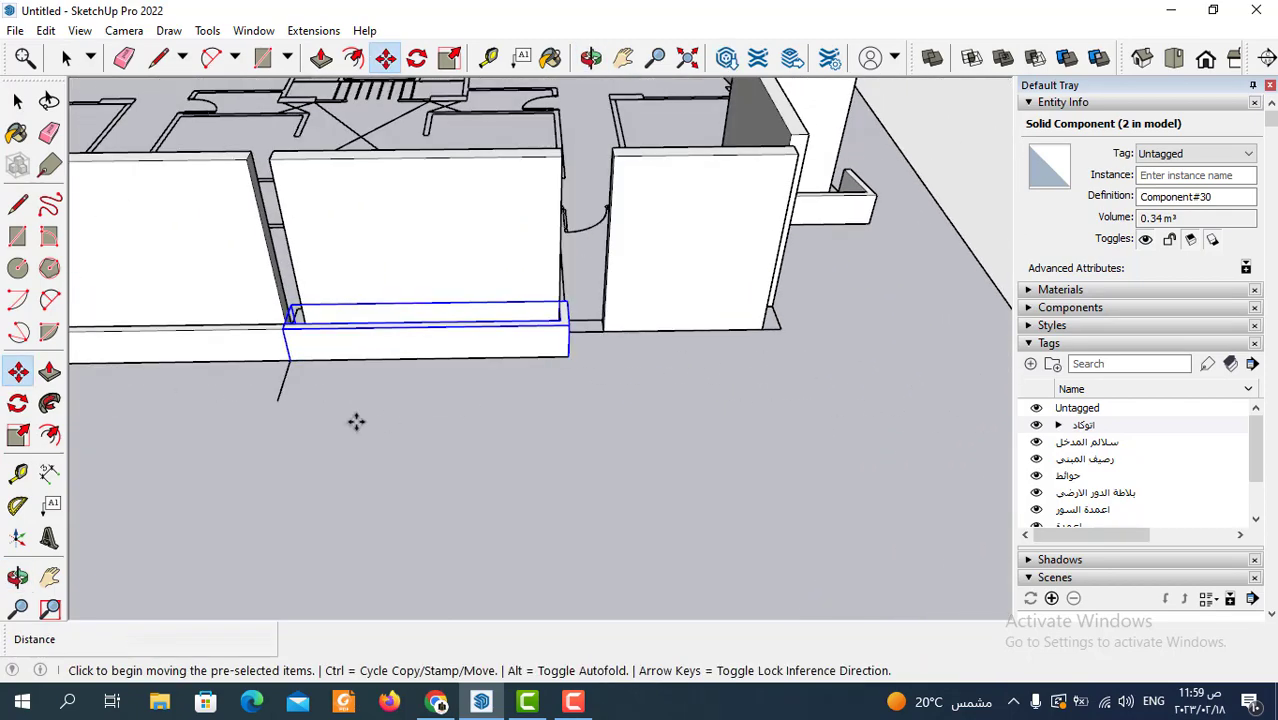
pyautogui.moveTo(355, 420)
pyautogui.mouseDown(button='middle')
pyautogui.moveTo(345, 342)
pyautogui.moveTo(641, 380)
pyautogui.mouseUp(button='middle')
pyautogui.moveTo(530, 398)
pyautogui.mouseDown(button='middle')
pyautogui.moveTo(645, 394)
pyautogui.moveTo(371, 377)
pyautogui.moveTo(625, 408)
pyautogui.moveTo(740, 478)
pyautogui.moveTo(648, 402)
pyautogui.moveTo(662, 542)
pyautogui.moveTo(335, 376)
pyautogui.moveTo(693, 436)
pyautogui.moveTo(749, 482)
pyautogui.moveTo(408, 408)
pyautogui.mouseUp(button='middle')
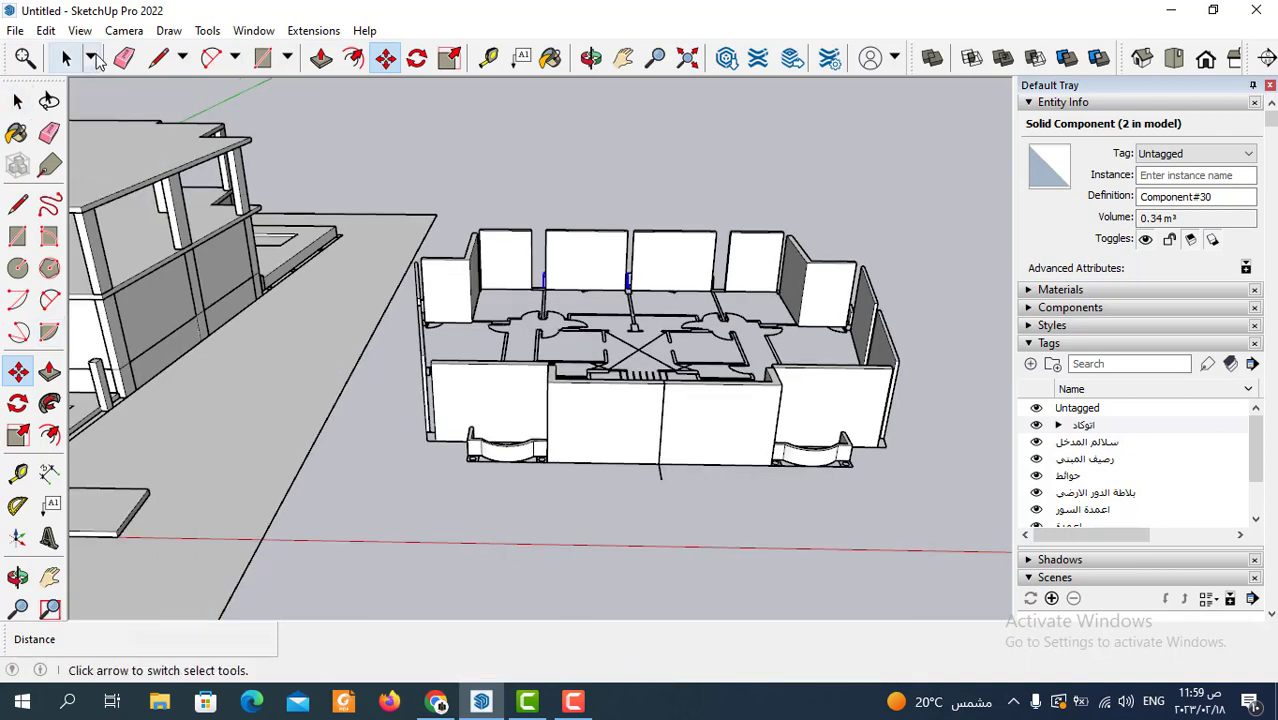
# Window-select the new wall and planter model with the Select tool
pyautogui.click(68, 60)
pyautogui.scroll(-2, 730, 268)
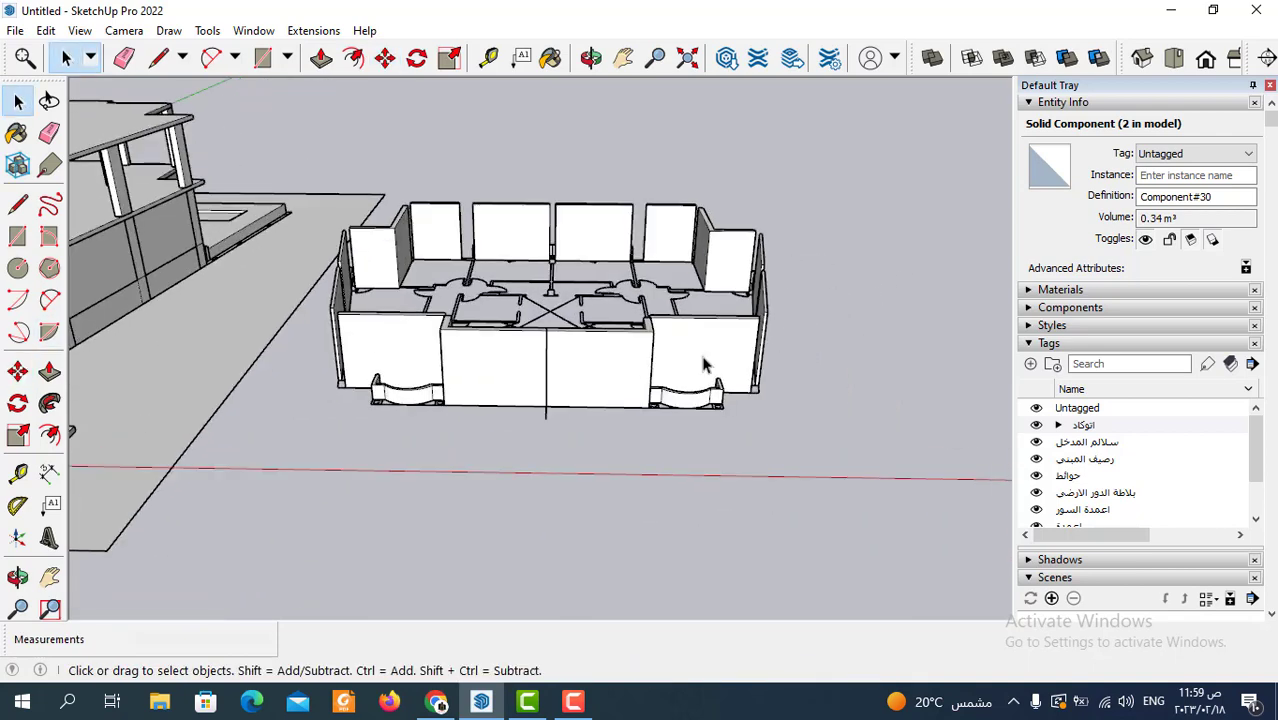
pyautogui.scroll(2, 705, 365)
pyautogui.scroll(-1, 778, 310)
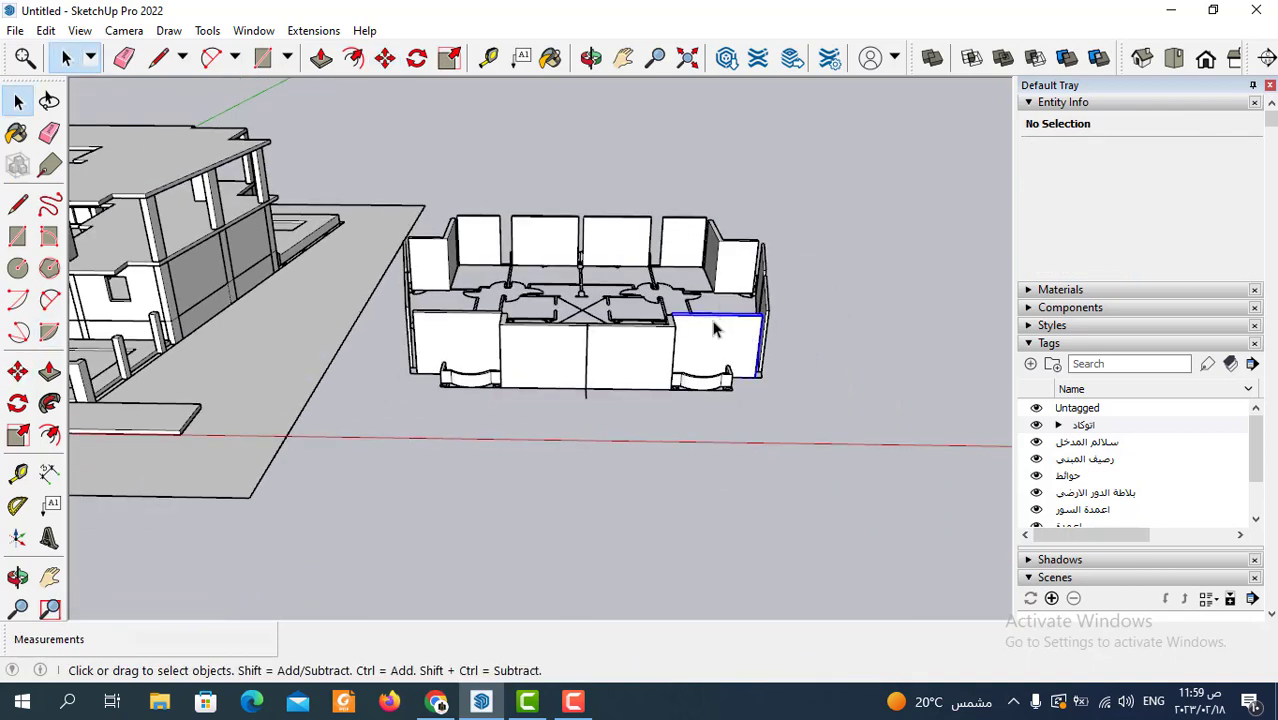
pyautogui.click(714, 330)
pyautogui.scroll(-1, 714, 330)
pyautogui.scroll(1, 720, 332)
pyautogui.scroll(1, 720, 332)
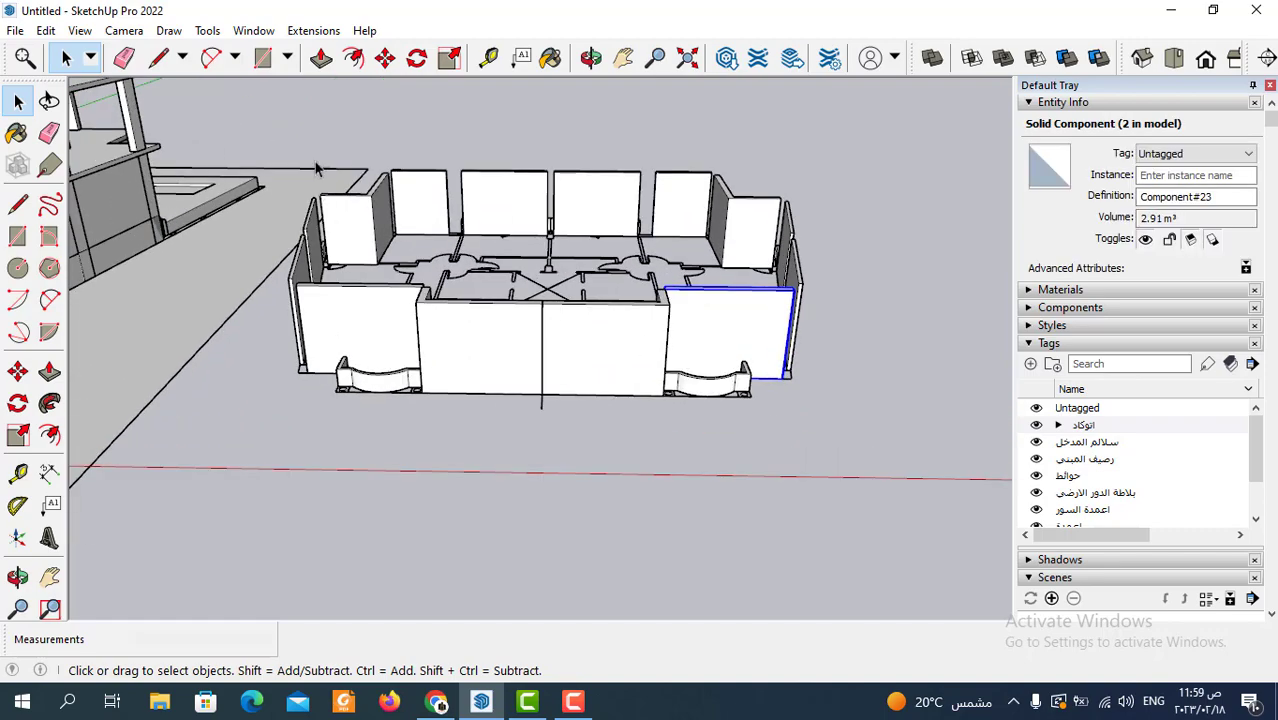
pyautogui.moveTo(260, 124); pyautogui.dragTo(884, 414)
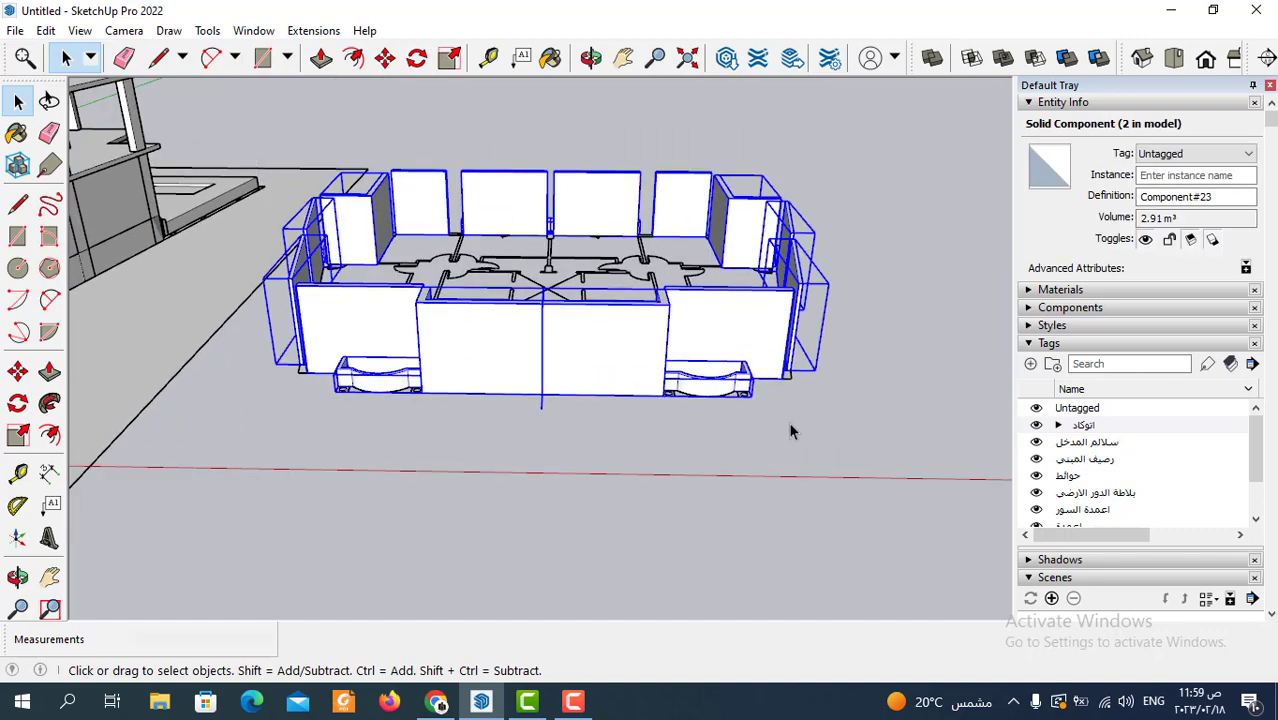
# From a higher view, reselect all 26 wall and planter pieces with a selection window
pyautogui.moveTo(789, 423)
pyautogui.mouseDown(button='middle')
pyautogui.moveTo(743, 498)
pyautogui.moveTo(690, 398)
pyautogui.mouseUp(button='middle')
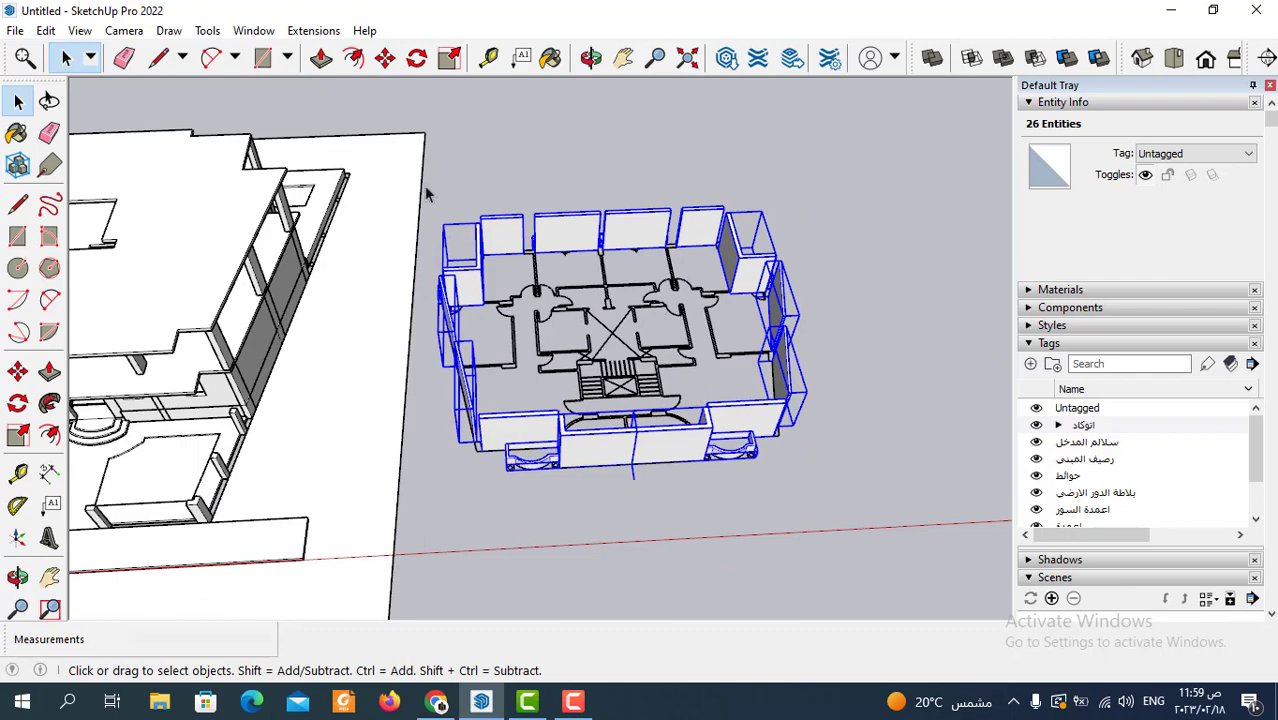
pyautogui.moveTo(424, 185); pyautogui.dragTo(876, 483)
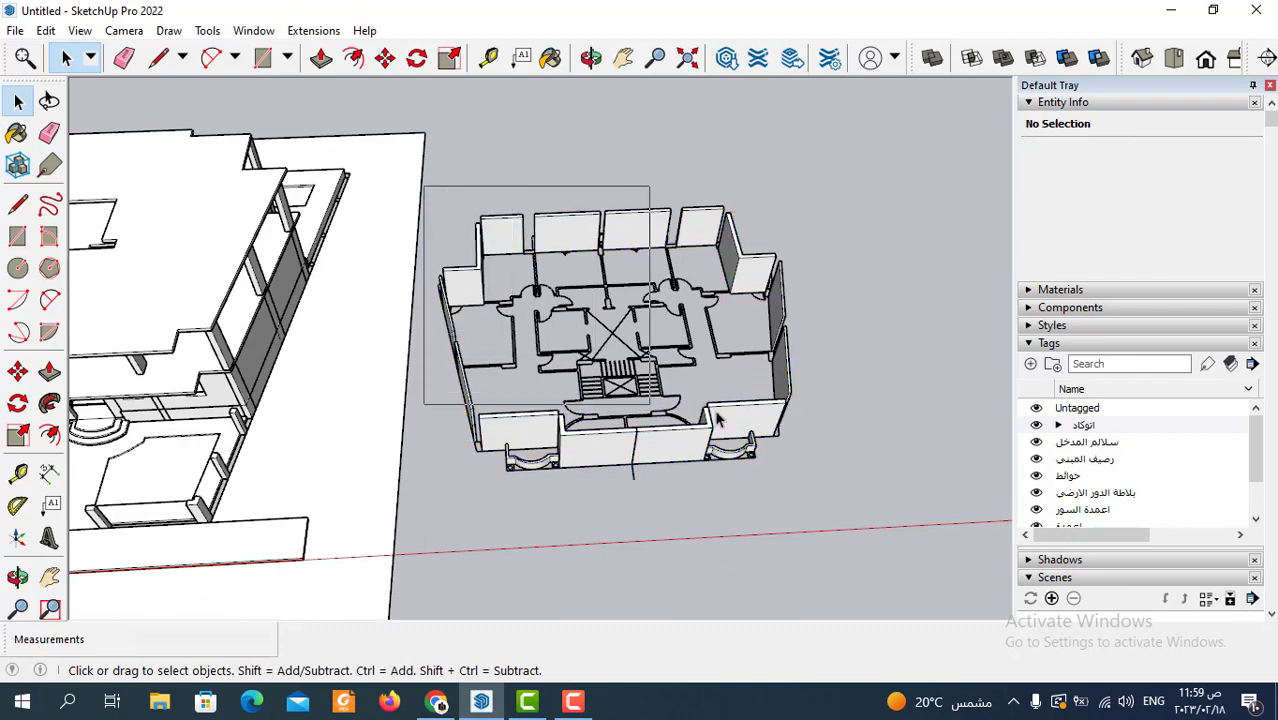
pyautogui.moveTo(876, 483); pyautogui.dragTo(805, 541, button='middle')
pyautogui.scroll(2, 790, 520)
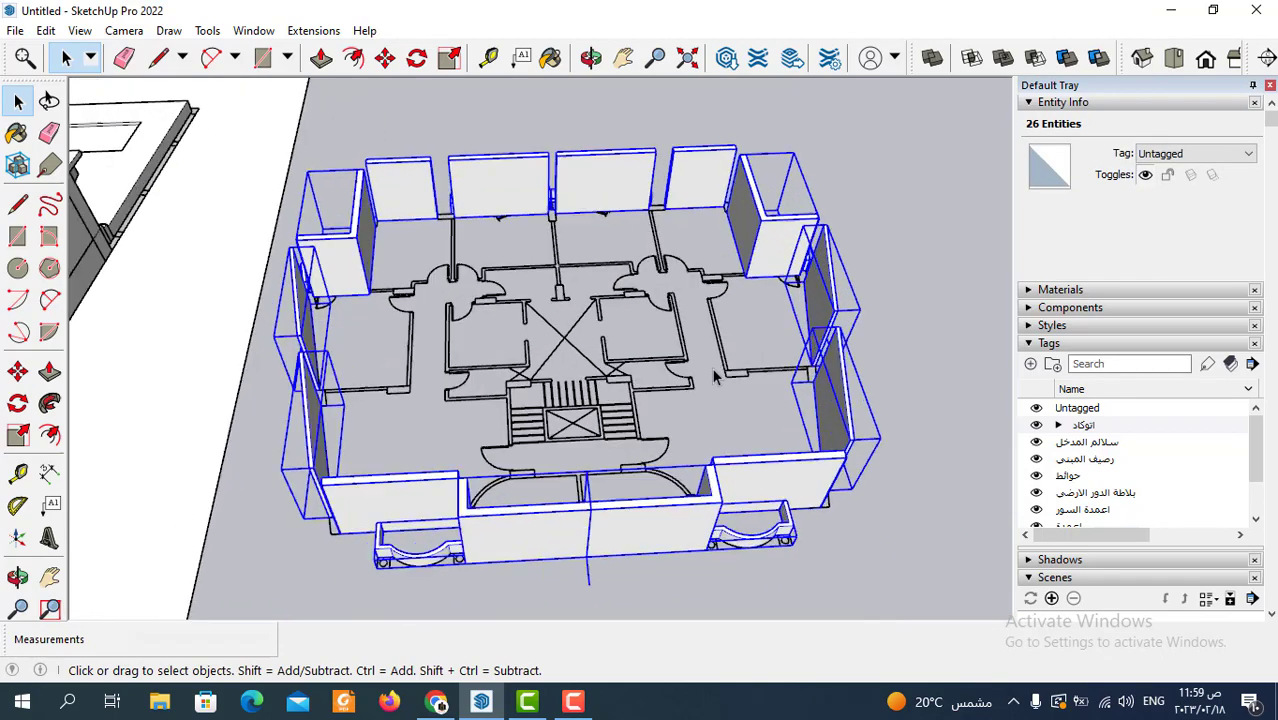
pyautogui.scroll(2, 775, 500)
pyautogui.scroll(1, 760, 478)
pyautogui.moveTo(757, 472)
pyautogui.mouseDown(button='middle')
pyautogui.moveTo(613, 163)
pyautogui.moveTo(702, 314)
pyautogui.moveTo(555, 345)
pyautogui.mouseUp(button='middle')
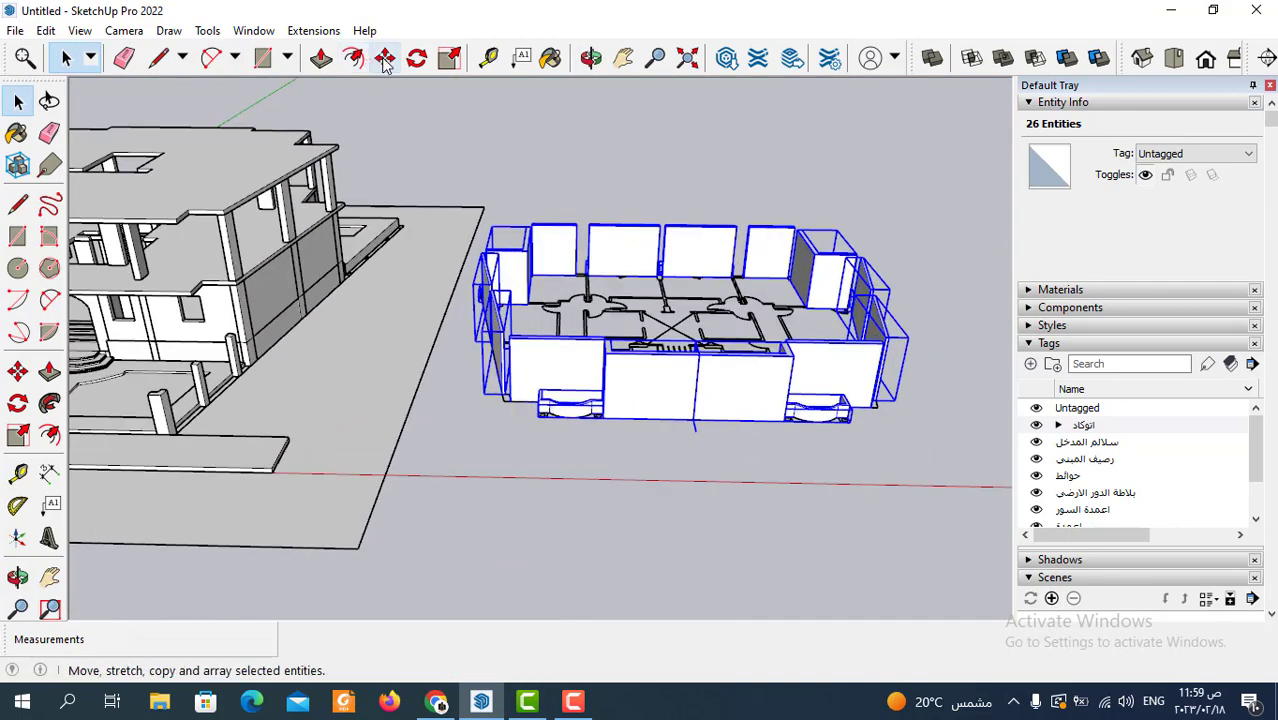
# Move the selected floor model by its outer corner onto the house's upper-floor slab corner
pyautogui.click(385, 57)
pyautogui.moveTo(513, 408); pyautogui.dragTo(585, 400, button='middle')
pyautogui.scroll(2, 530, 401)
pyautogui.scroll(3, 530, 401)
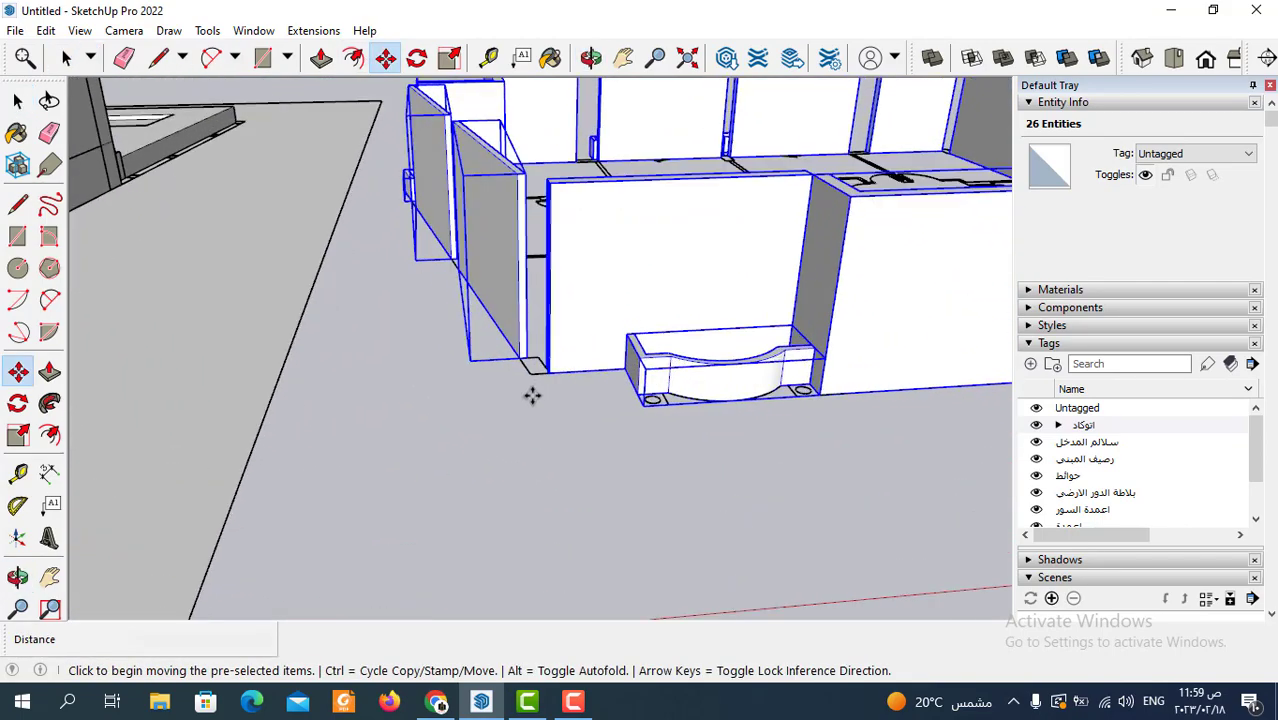
pyautogui.scroll(2, 530, 376)
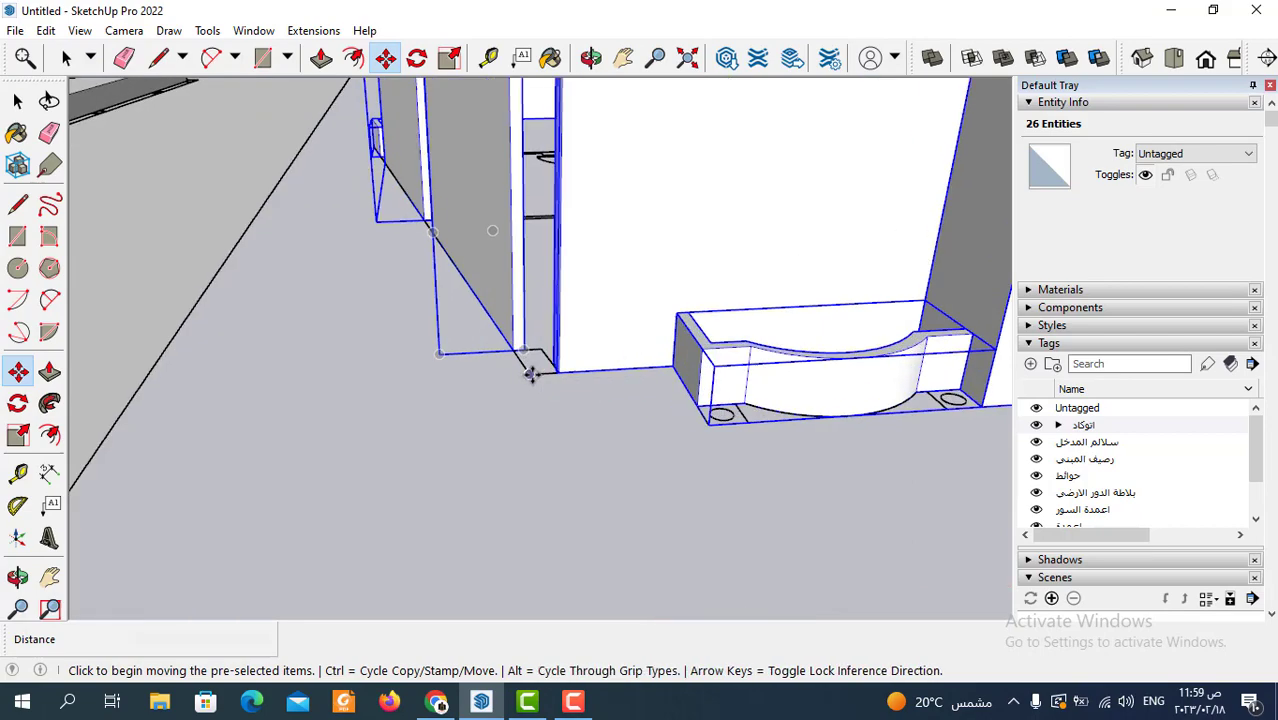
pyautogui.scroll(2, 527, 377)
pyautogui.click(527, 376)
pyautogui.scroll(-3, 733, 237)
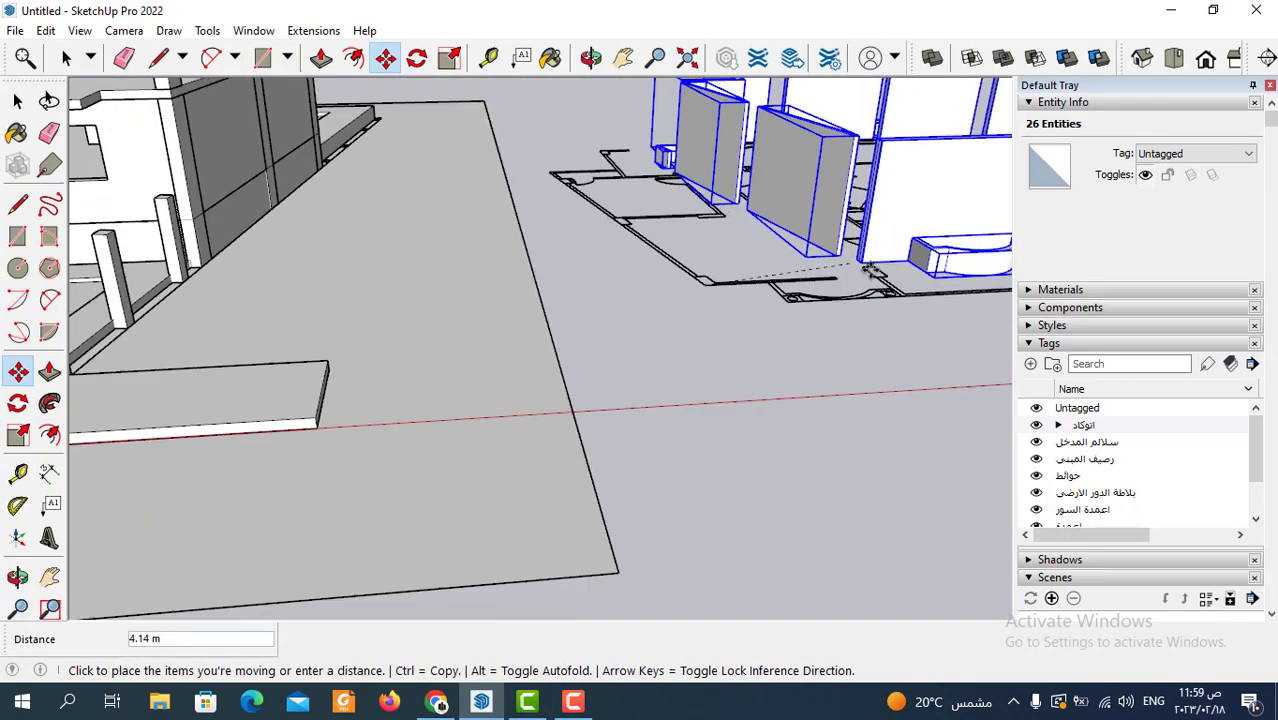
pyautogui.scroll(-3, 760, 232)
pyautogui.scroll(-2, 812, 224)
pyautogui.scroll(2, 490, 140)
pyautogui.scroll(2, 520, 200)
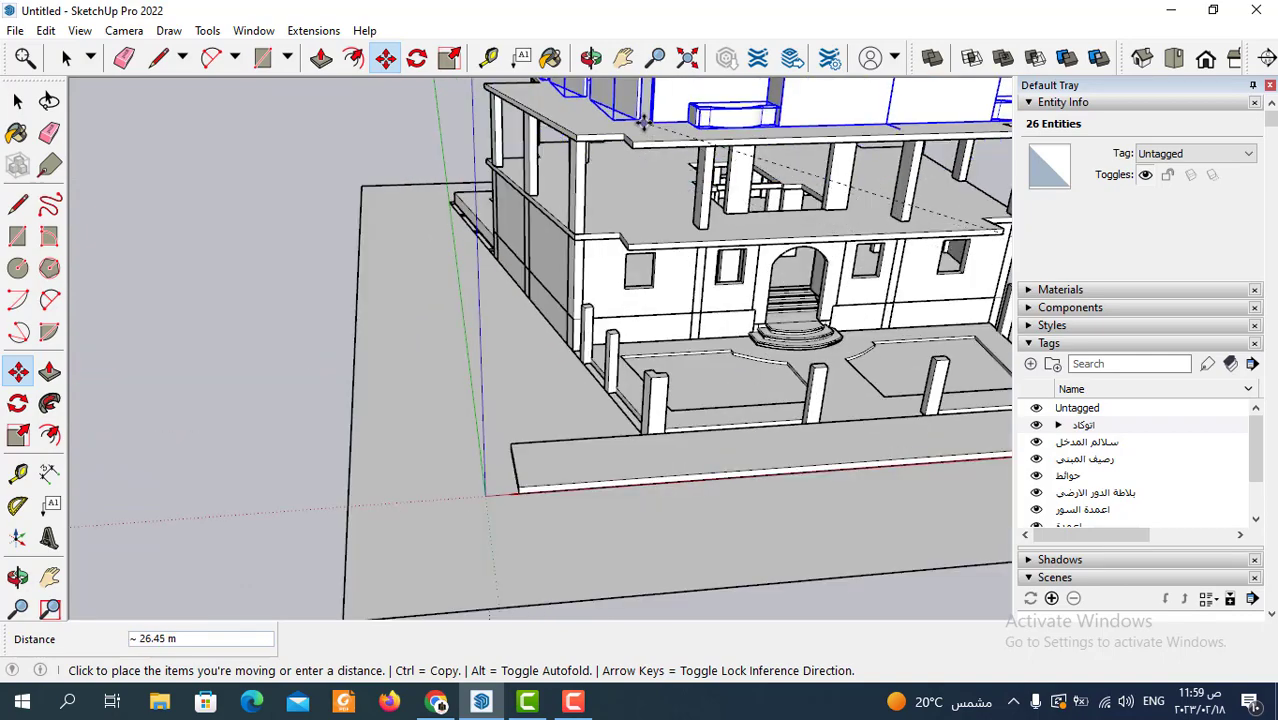
pyautogui.scroll(2, 556, 286)
pyautogui.scroll(2, 540, 263)
pyautogui.scroll(2, 545, 258)
pyautogui.scroll(2, 550, 255)
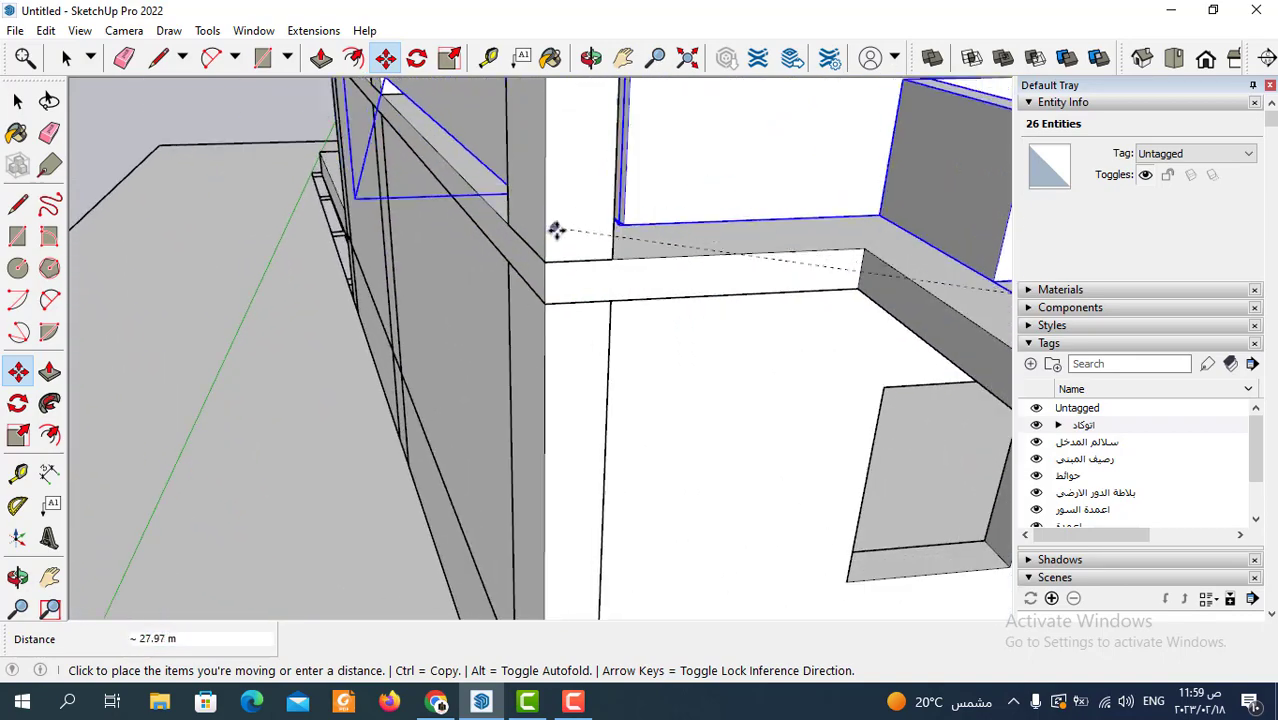
pyautogui.click(548, 260)
pyautogui.scroll(-2, 437, 288)
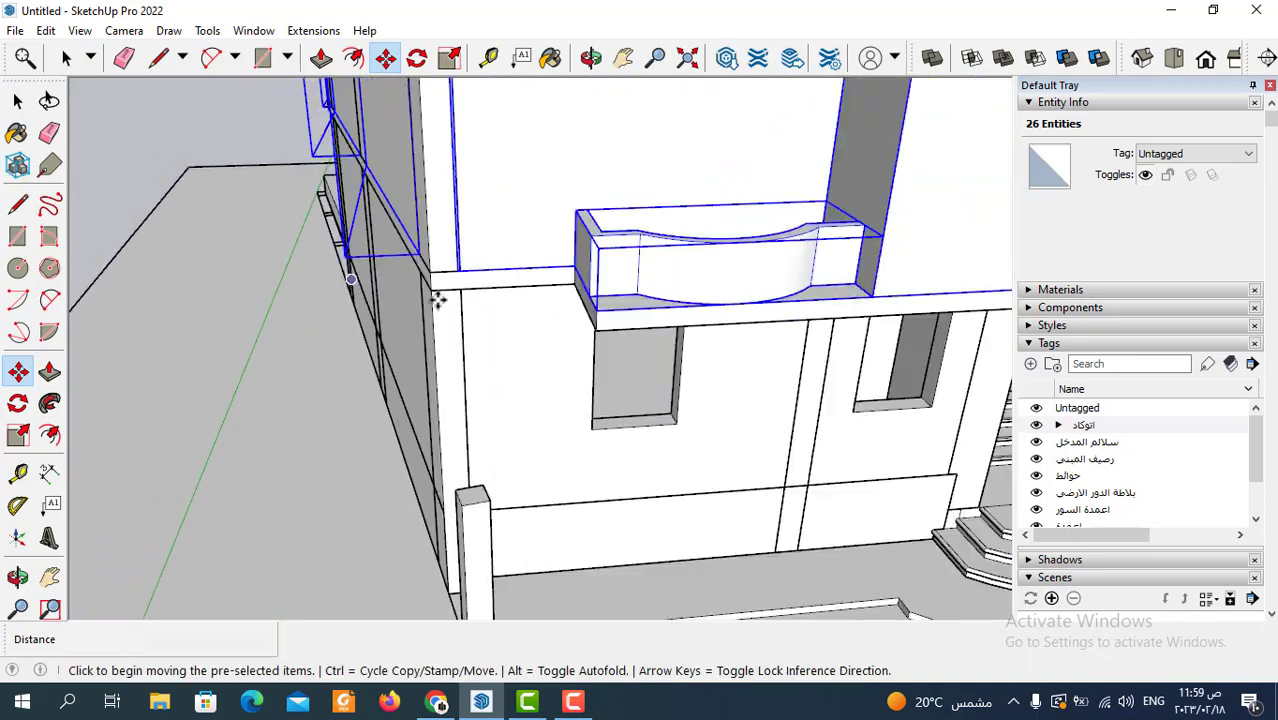
pyautogui.scroll(2, 495, 248)
pyautogui.moveTo(495, 248)
pyautogui.mouseDown(button='middle')
pyautogui.moveTo(522, 274)
pyautogui.moveTo(436, 245)
pyautogui.moveTo(533, 274)
pyautogui.moveTo(643, 278)
pyautogui.moveTo(528, 165)
pyautogui.moveTo(434, 171)
pyautogui.moveTo(391, 114)
pyautogui.moveTo(832, 325)
pyautogui.moveTo(818, 356)
pyautogui.moveTo(761, 319)
pyautogui.moveTo(730, 333)
pyautogui.moveTo(534, 343)
pyautogui.moveTo(710, 374)
pyautogui.moveTo(247, 299)
pyautogui.mouseUp(button='middle')
pyautogui.scroll(-5, 474, 305)
pyautogui.moveTo(474, 305)
pyautogui.mouseDown(button='middle')
pyautogui.moveTo(650, 320)
pyautogui.moveTo(622, 305)
pyautogui.mouseUp(button='middle')
pyautogui.scroll(-1, 622, 305)
pyautogui.click(66, 57)
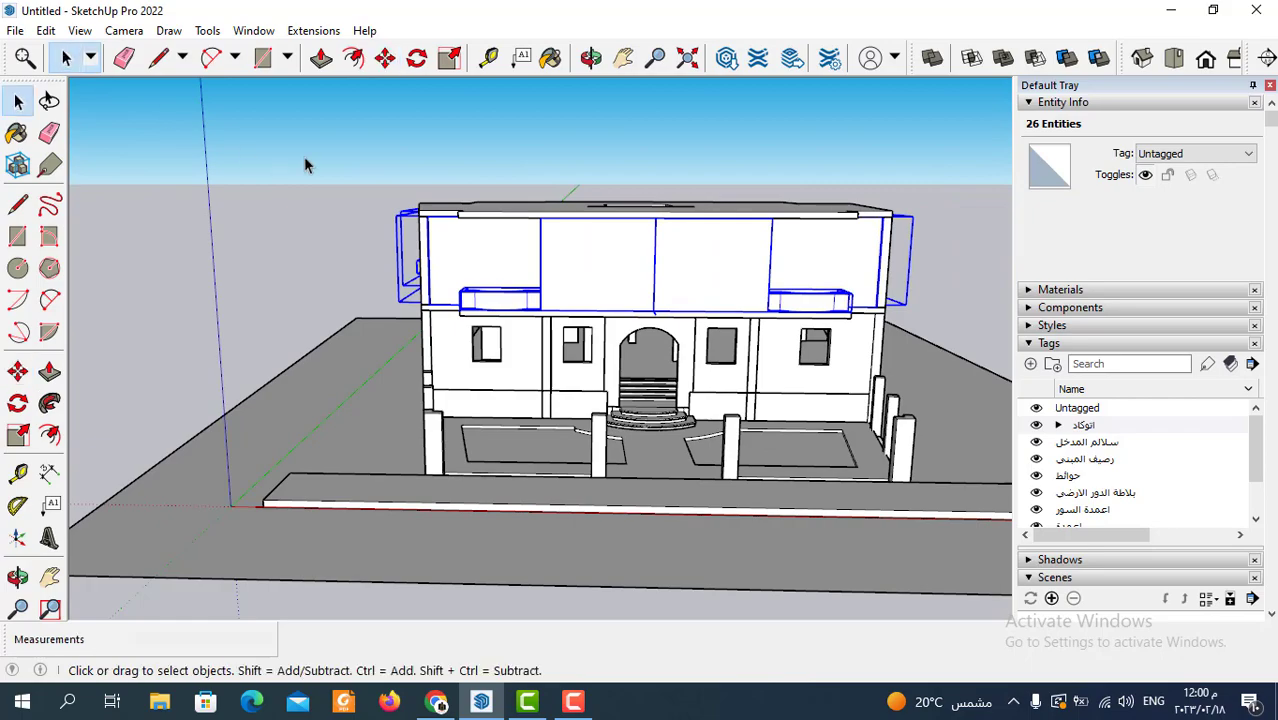
pyautogui.click(400, 150)
pyautogui.scroll(-2, 660, 255)
pyautogui.scroll(2, 660, 255)
pyautogui.scroll(2, 660, 255)
pyautogui.moveTo(660, 255)
pyautogui.mouseDown(button='middle')
pyautogui.moveTo(542, 271)
pyautogui.moveTo(545, 297)
pyautogui.moveTo(519, 331)
pyautogui.mouseUp(button='middle')
pyautogui.scroll(3, 357, 300)
pyautogui.scroll(-3, 357, 300)
pyautogui.moveTo(851, 264)
pyautogui.mouseDown(button='middle')
pyautogui.moveTo(707, 209)
pyautogui.moveTo(596, 186)
pyautogui.mouseUp(button='middle')
pyautogui.scroll(3, 557, 310)
pyautogui.scroll(-3, 714, 226)
pyautogui.moveTo(714, 226)
pyautogui.mouseDown(button='middle')
pyautogui.moveTo(770, 323)
pyautogui.moveTo(610, 266)
pyautogui.mouseUp(button='middle')
pyautogui.scroll(3, 735, 330)
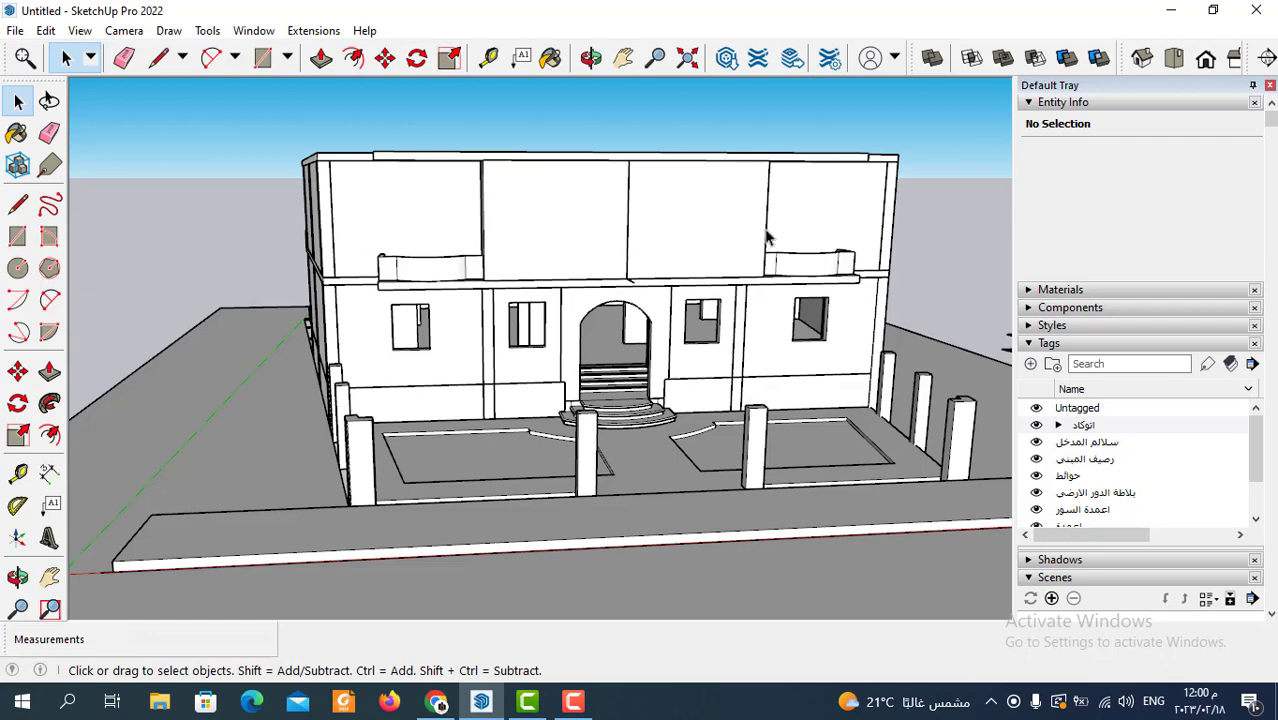
pyautogui.scroll(2, 767, 237)
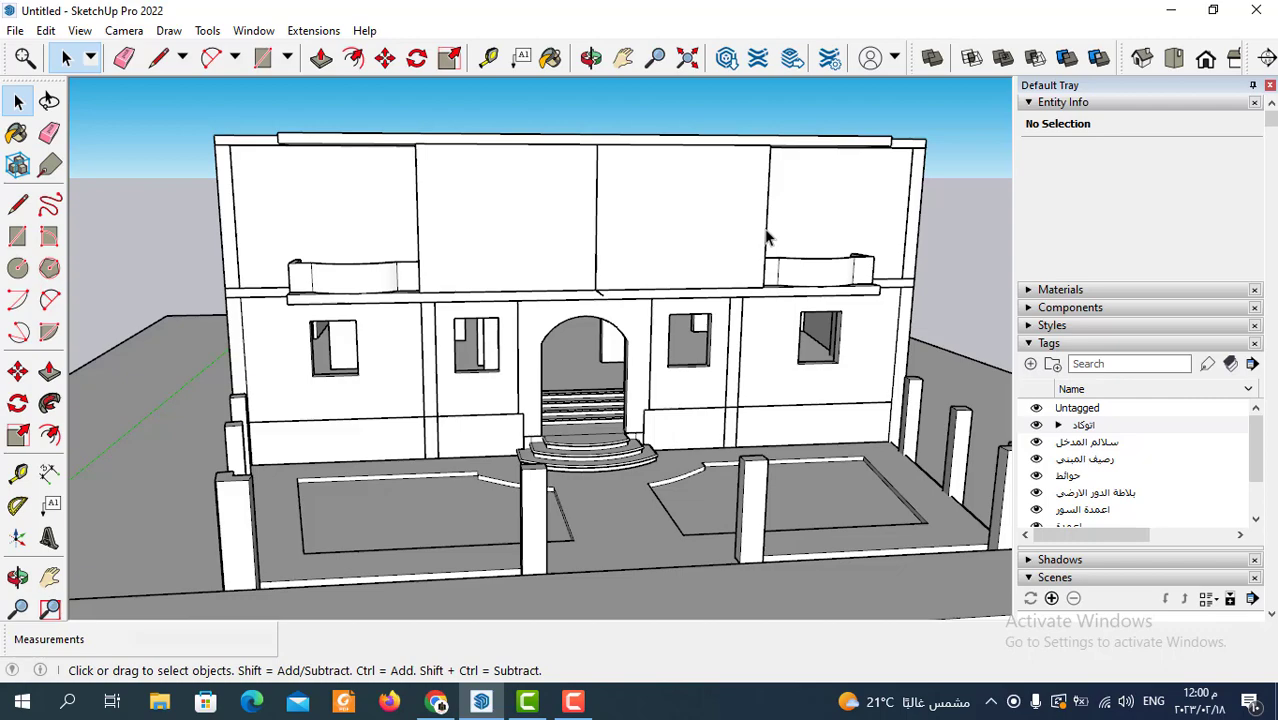